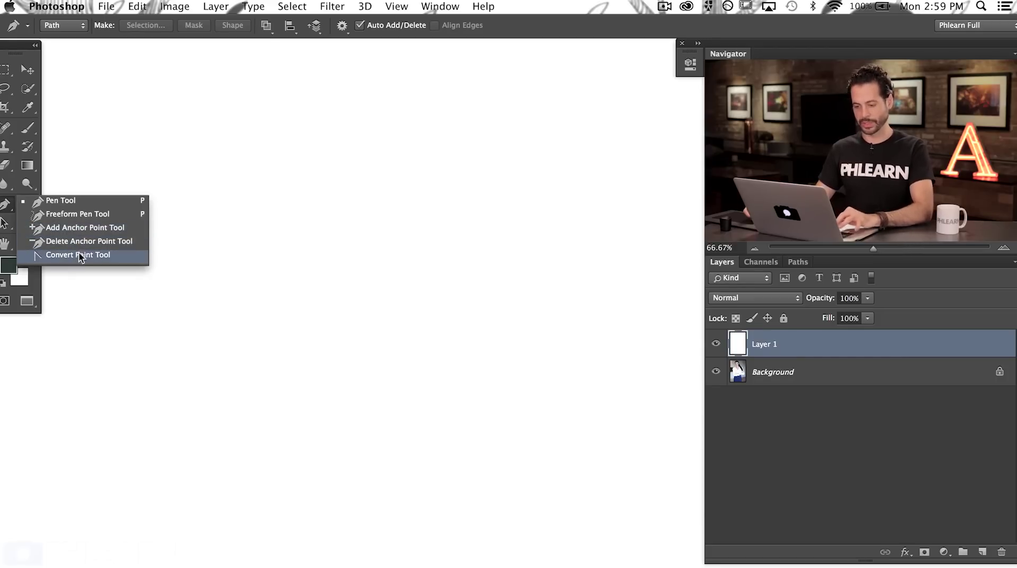
# Draw a closed diamond-shaped path with four straight-sided corner points on the blank canvas using the Pen Tool
pyautogui.click(81, 200)
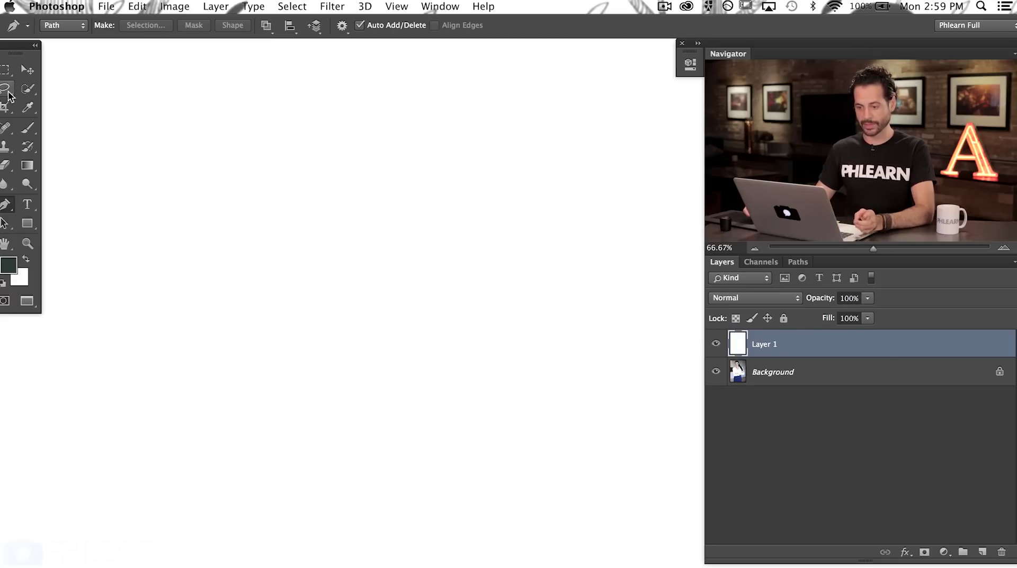
pyautogui.click(177, 325)
pyautogui.click(423, 326)
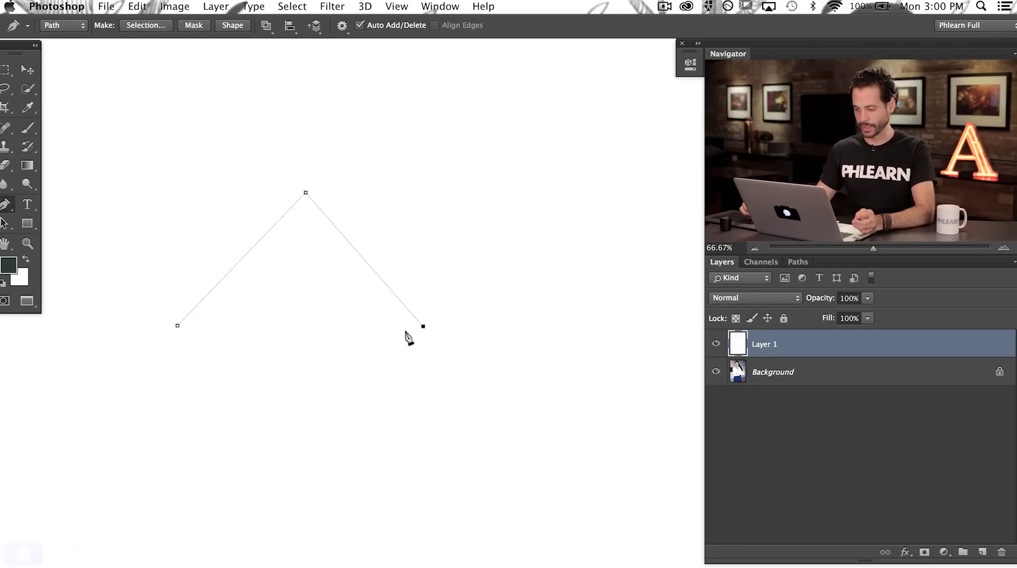
pyautogui.click(300, 437)
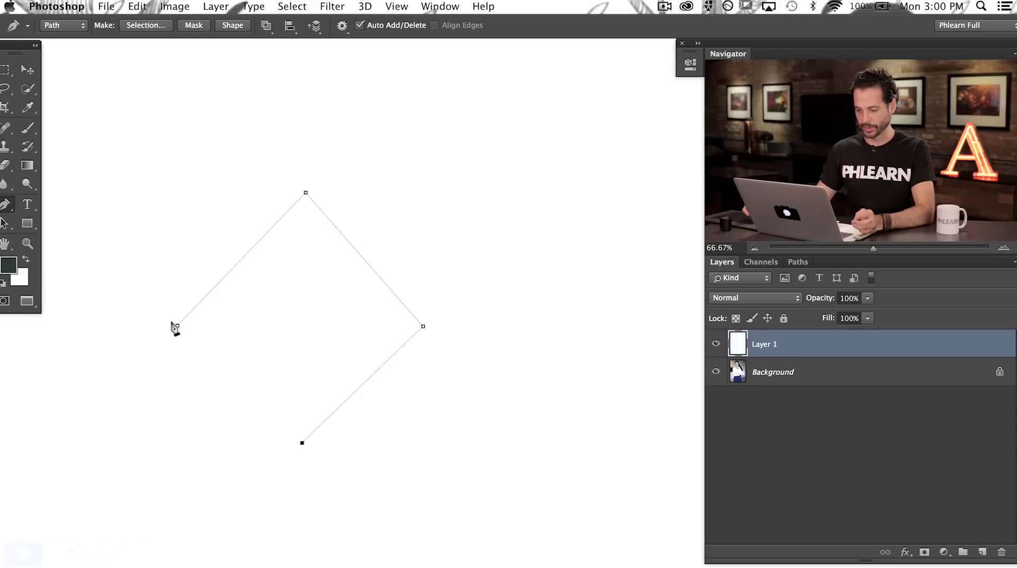
pyautogui.click(174, 322)
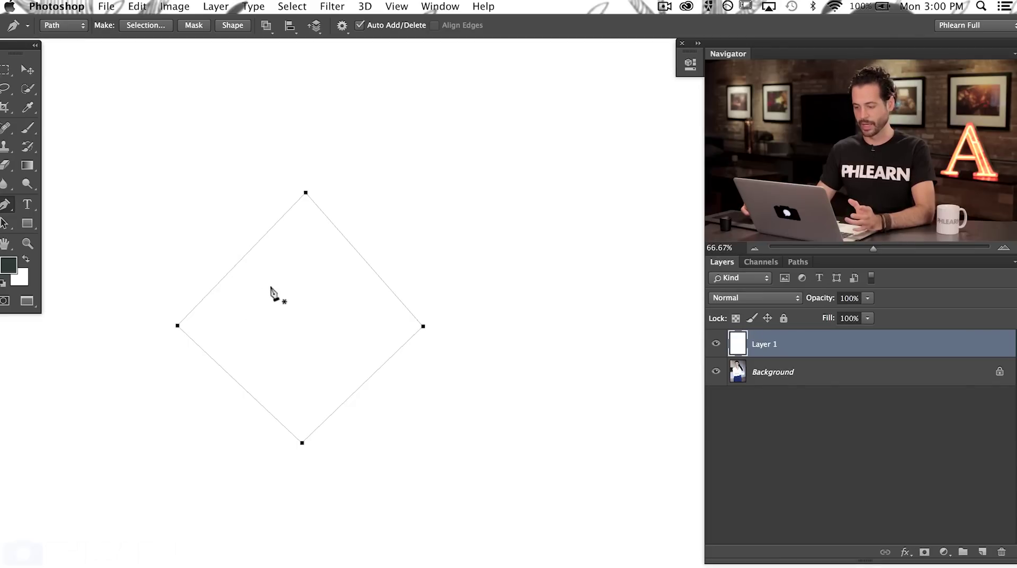
# Make a new anti-aliased selection from the diamond path with a 0-pixel feather radius, and deselect it
pyautogui.rightClick(292, 273)
pyautogui.click(364, 336)
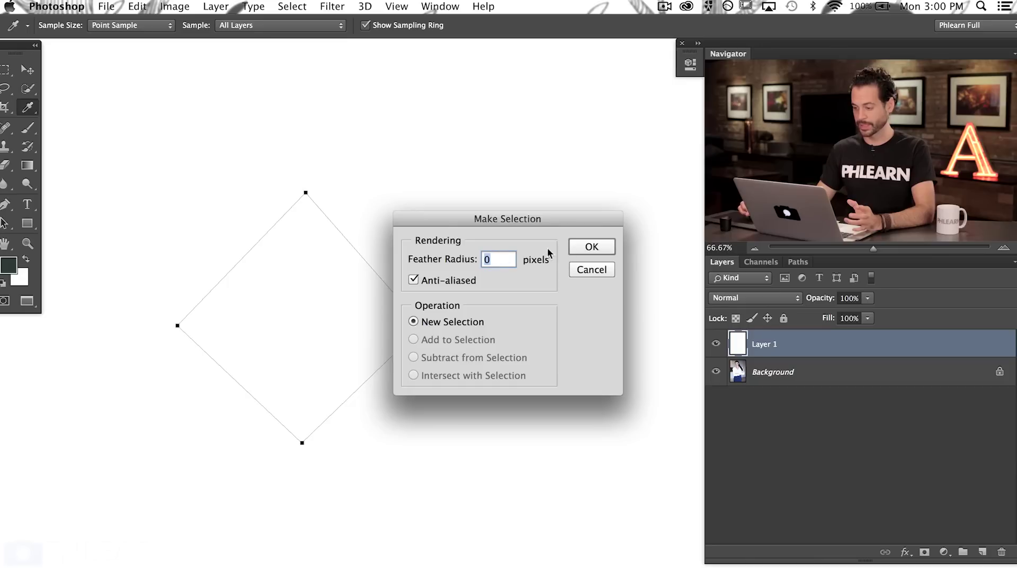
pyautogui.click(589, 247)
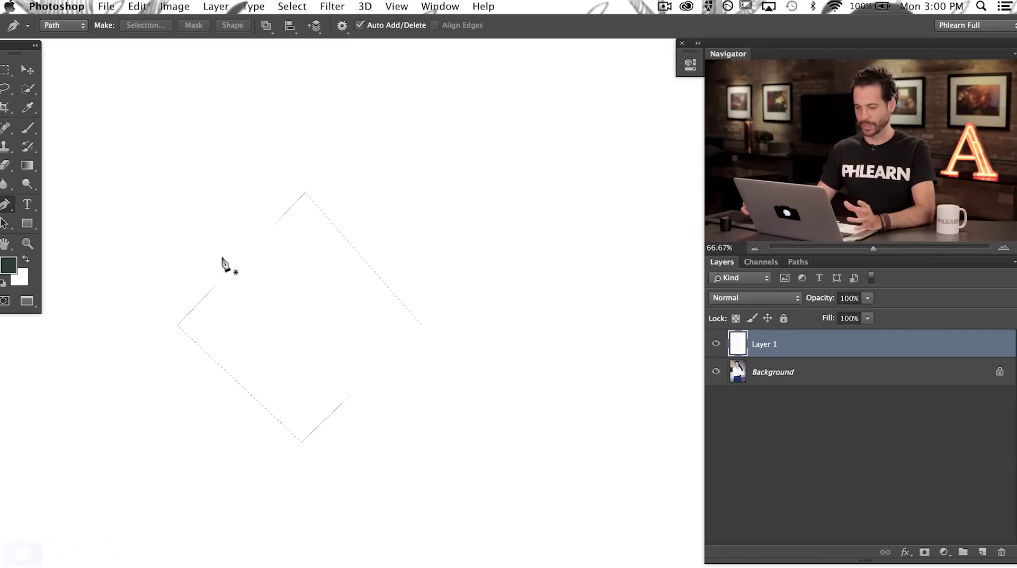
pyautogui.press('super+d')
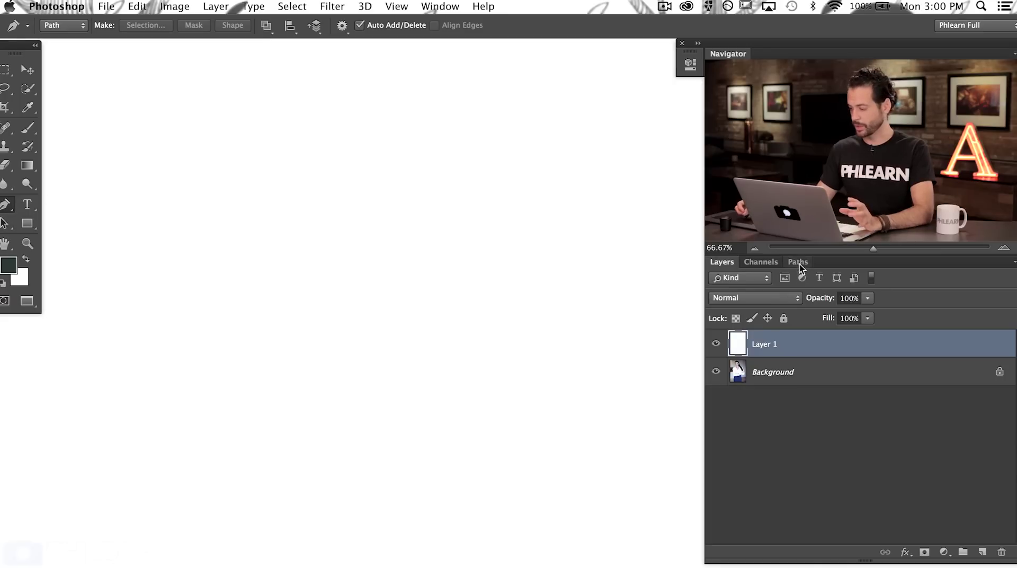
# Show the saved Work Path and move its anchor points and segments to reshape the diamond into an irregular quadrilateral
pyautogui.click(798, 262)
pyautogui.click(748, 282)
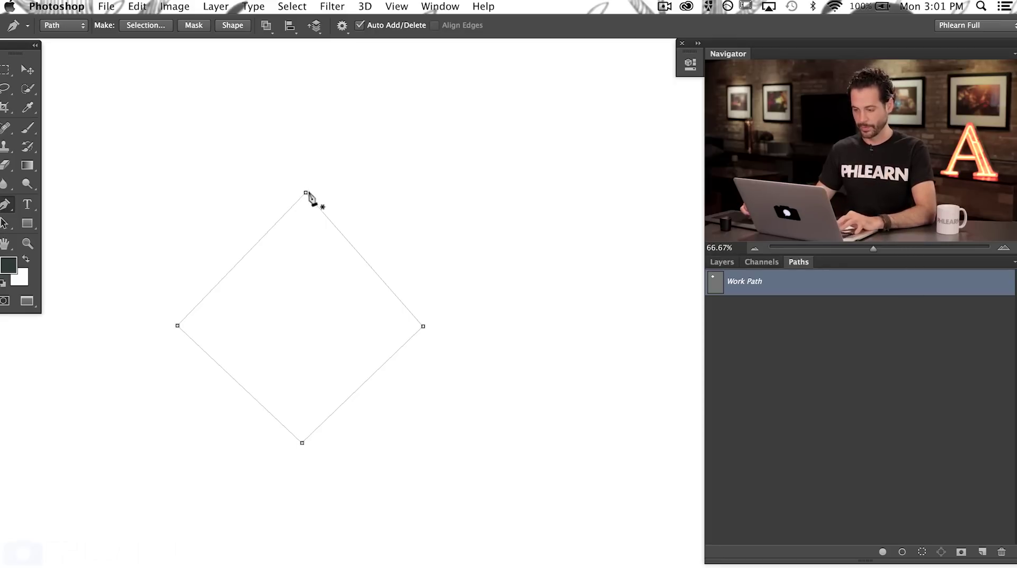
pyautogui.moveTo(300, 188); pyautogui.dragTo(297, 257)
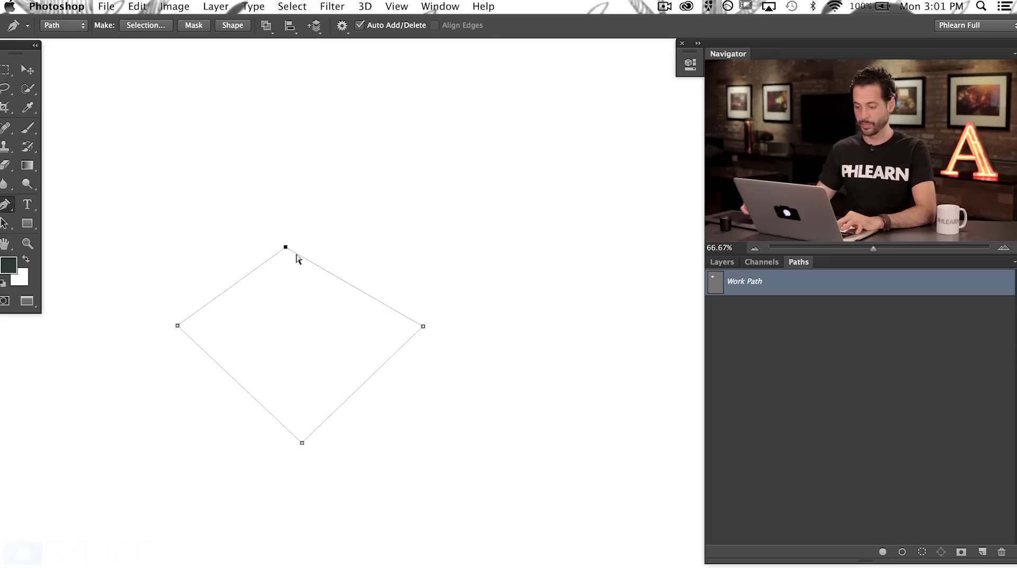
pyautogui.moveTo(417, 321); pyautogui.dragTo(345, 323)
pyautogui.moveTo(313, 442); pyautogui.dragTo(413, 455)
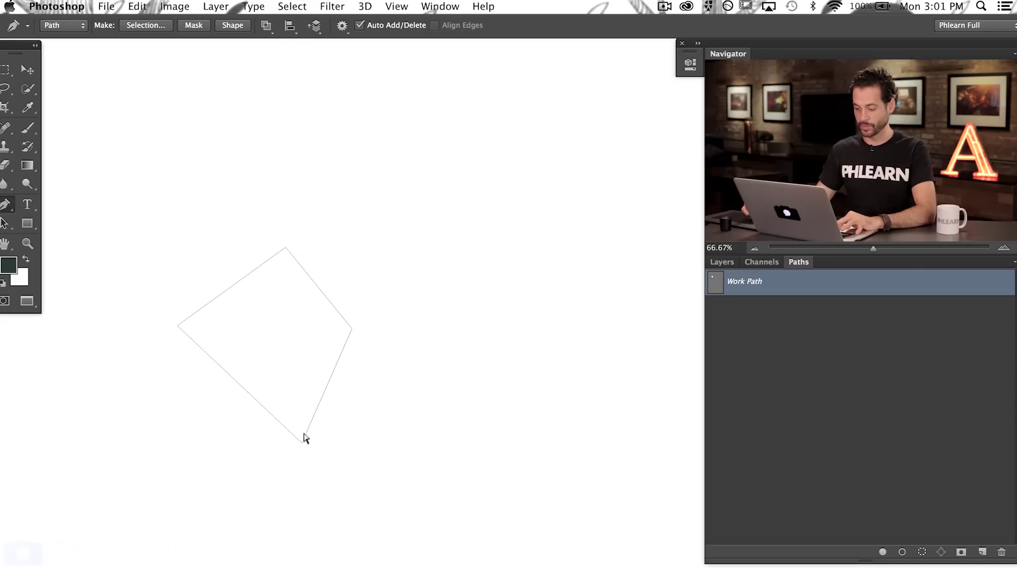
pyautogui.moveTo(321, 391); pyautogui.dragTo(434, 400)
pyautogui.moveTo(385, 296); pyautogui.dragTo(413, 244)
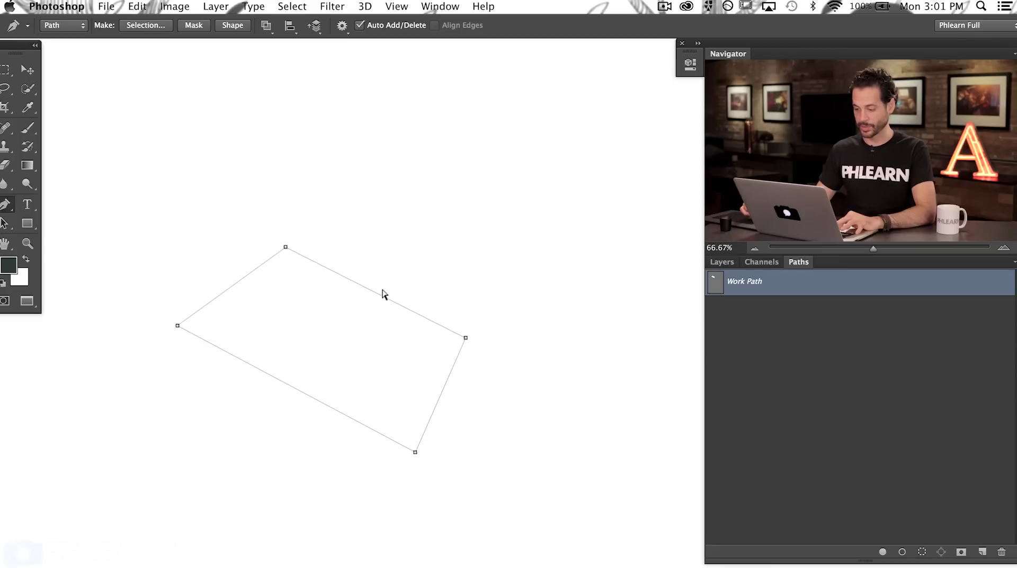
pyautogui.moveTo(381, 291)
pyautogui.mouseDown()
pyautogui.moveTo(434, 192)
pyautogui.moveTo(408, 293)
pyautogui.moveTo(391, 284)
pyautogui.mouseUp()
pyautogui.moveTo(301, 182); pyautogui.dragTo(300, 186)
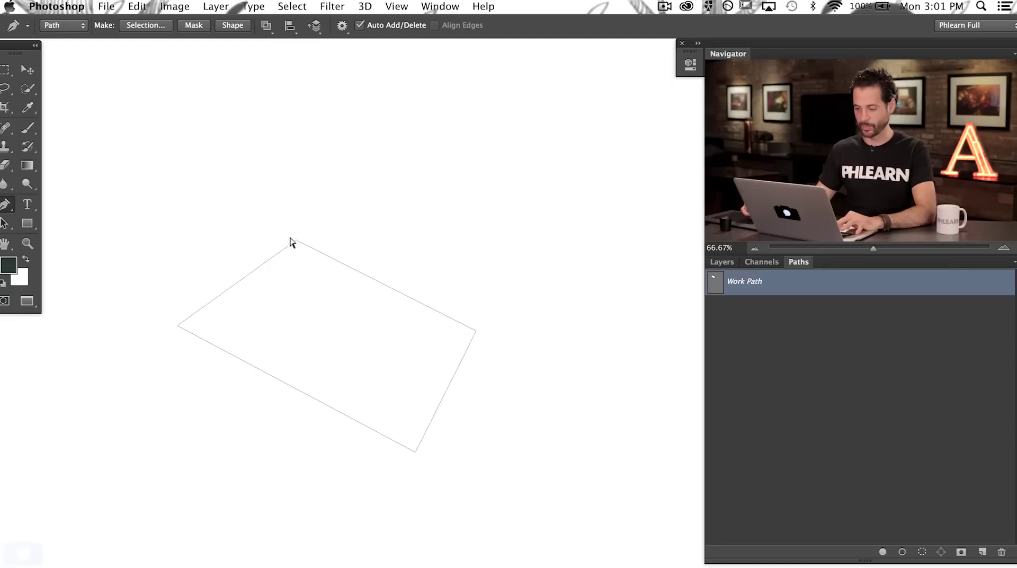
pyautogui.moveTo(294, 239); pyautogui.dragTo(287, 189)
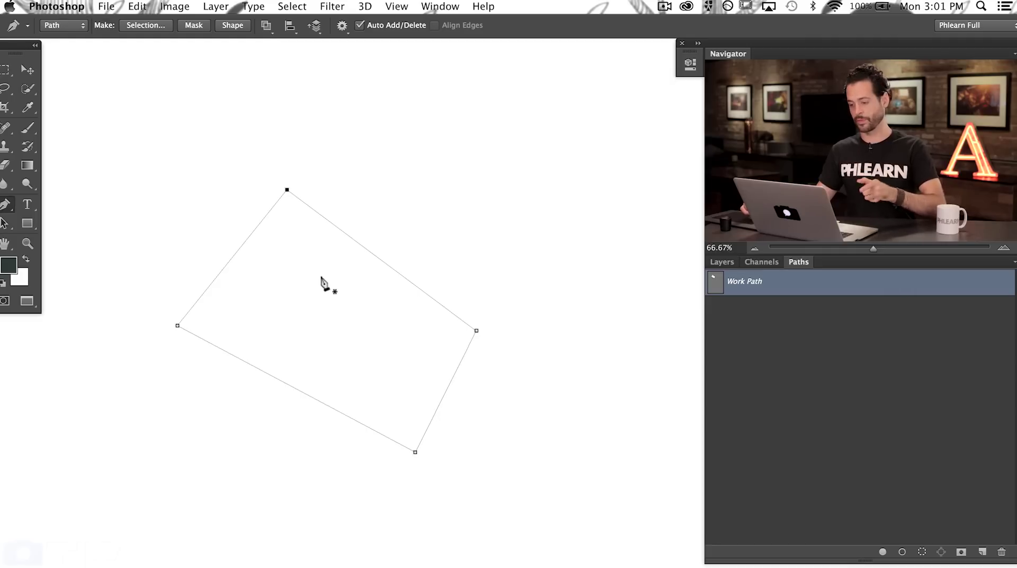
# Delete the Work Path
pyautogui.click(997, 552)
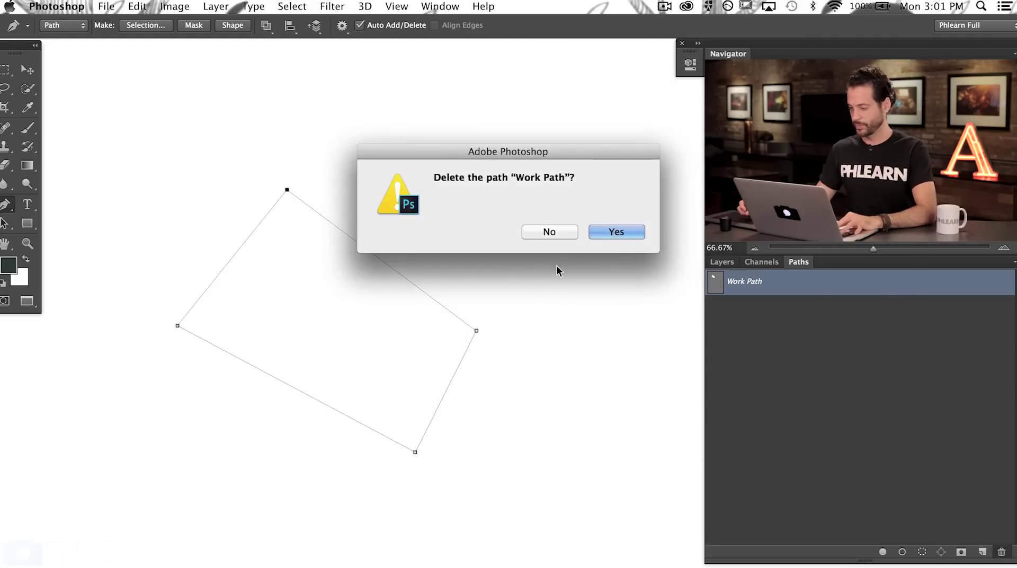
pyautogui.click(617, 233)
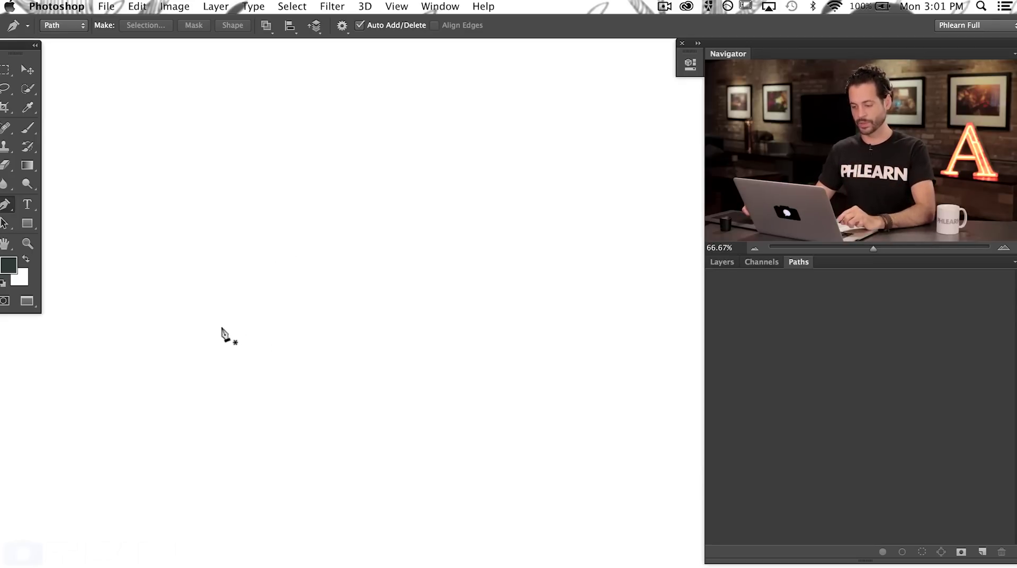
# Draw a closed curved path of four smooth anchor points with the Pen Tool, forming a bent bean-like shape
pyautogui.moveTo(218, 273); pyautogui.dragTo(221, 274)
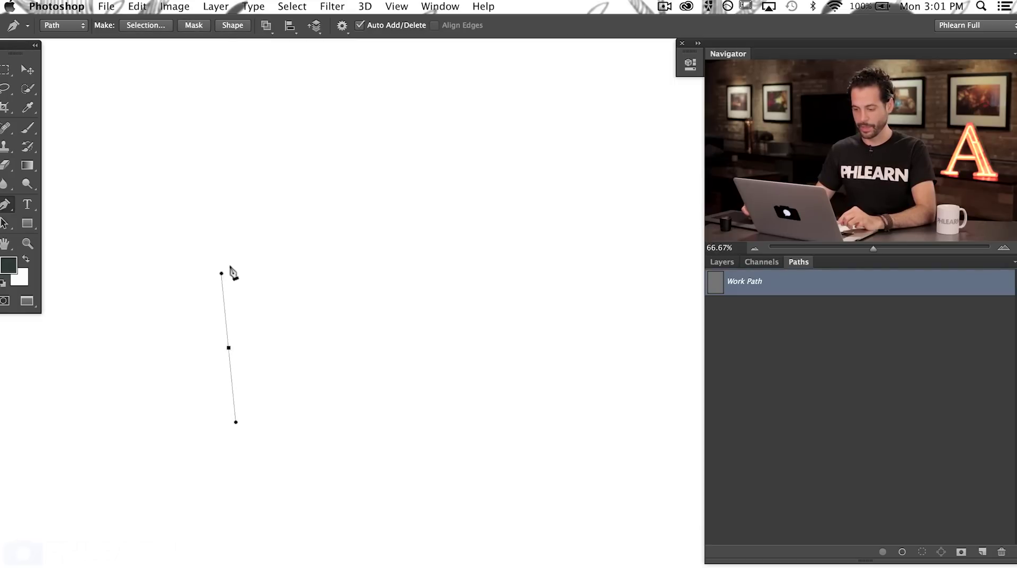
pyautogui.moveTo(394, 240); pyautogui.dragTo(502, 329)
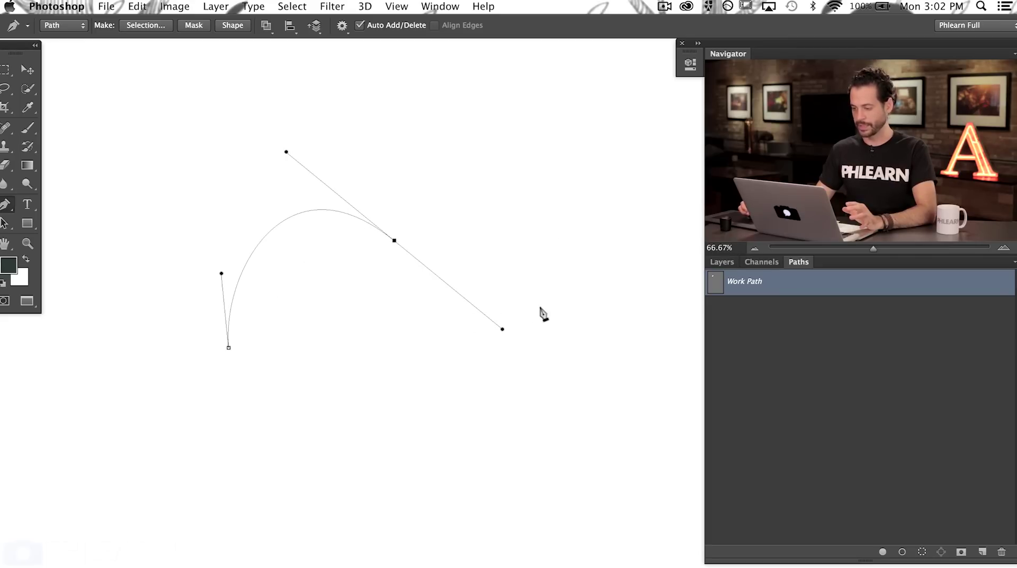
pyautogui.moveTo(564, 188); pyautogui.dragTo(546, 146)
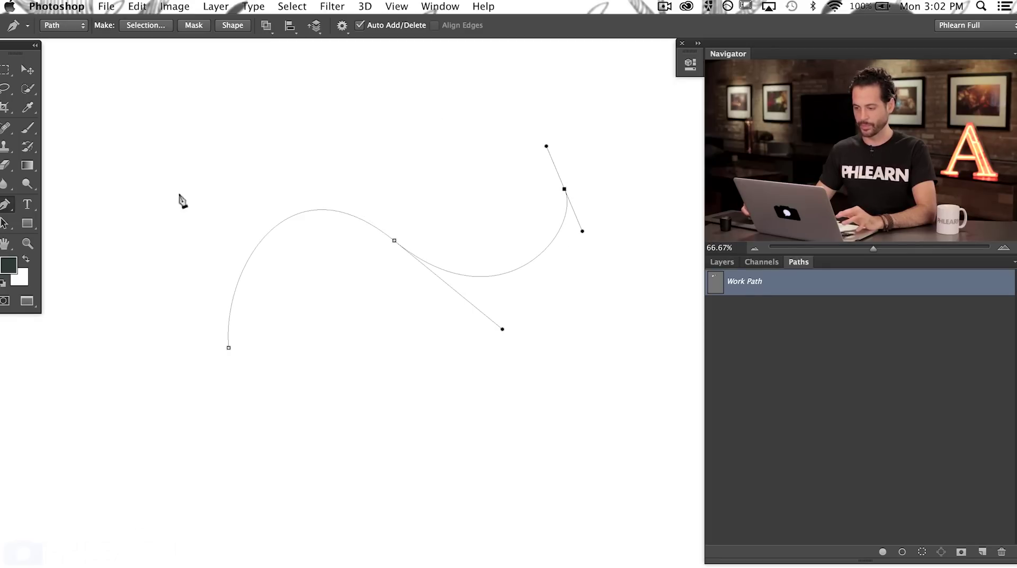
pyautogui.moveTo(240, 135); pyautogui.dragTo(121, 290)
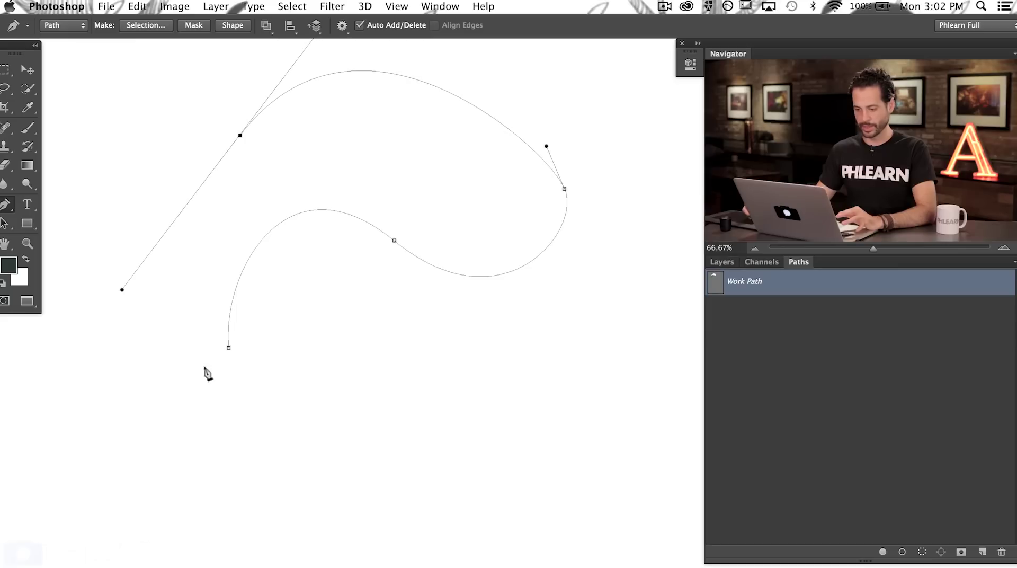
pyautogui.click(226, 349)
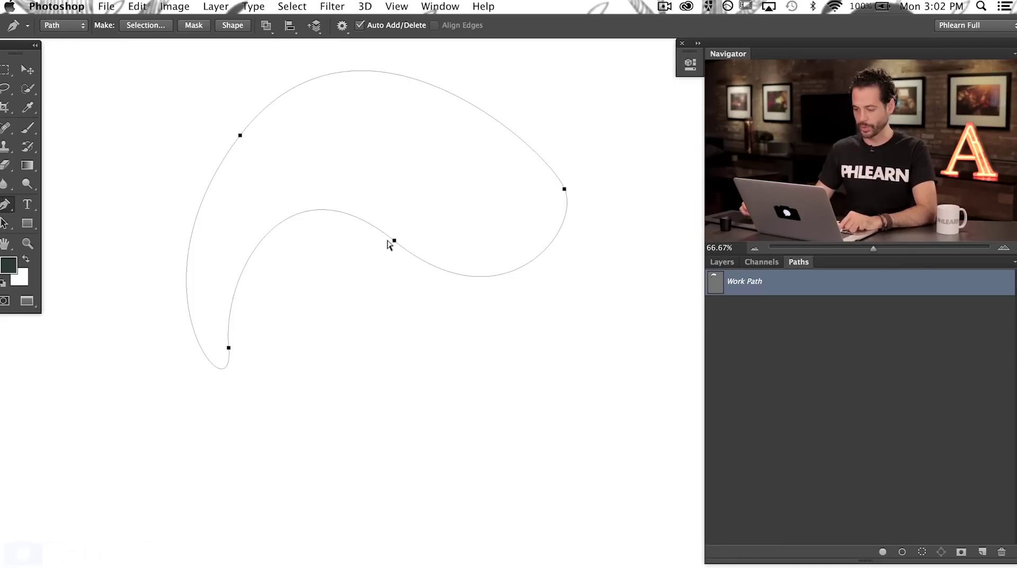
# Reposition the curved path's inner, lower and upper-left anchor points to even out the thickness of the shape
pyautogui.moveTo(392, 240); pyautogui.dragTo(453, 224)
pyautogui.click(417, 248)
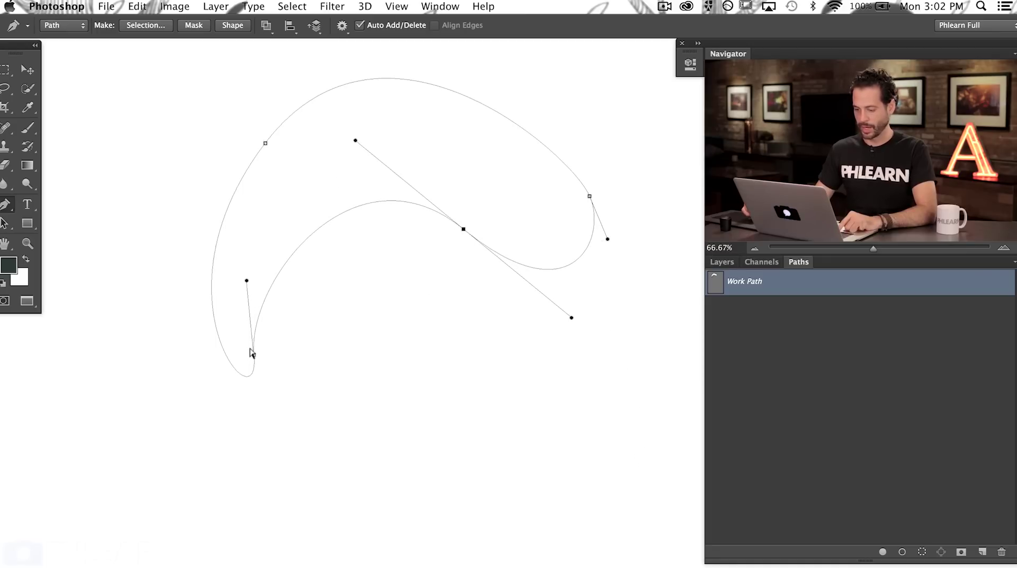
pyautogui.click(252, 351)
pyautogui.moveTo(249, 353); pyautogui.dragTo(285, 347)
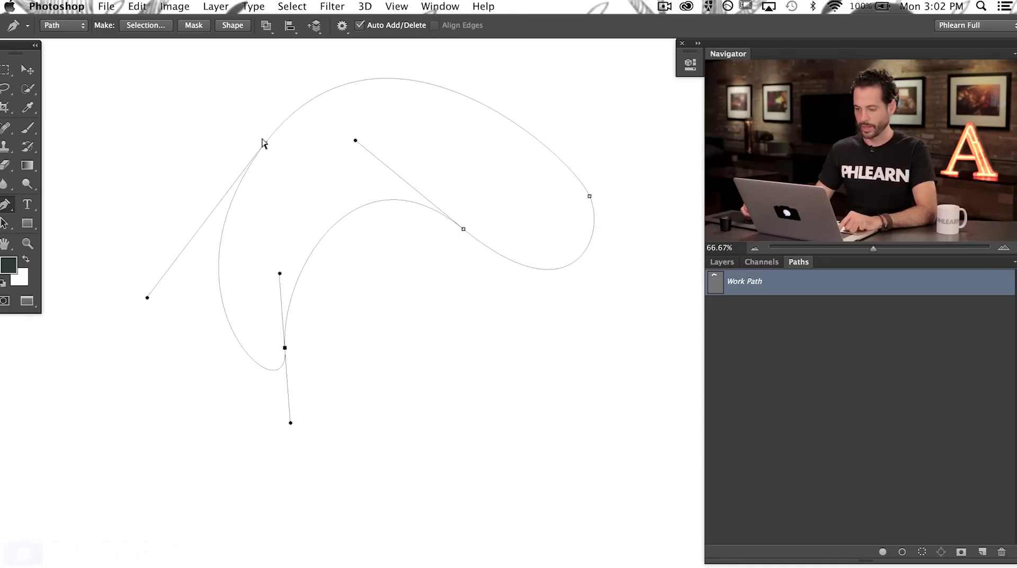
pyautogui.moveTo(264, 142); pyautogui.dragTo(250, 226)
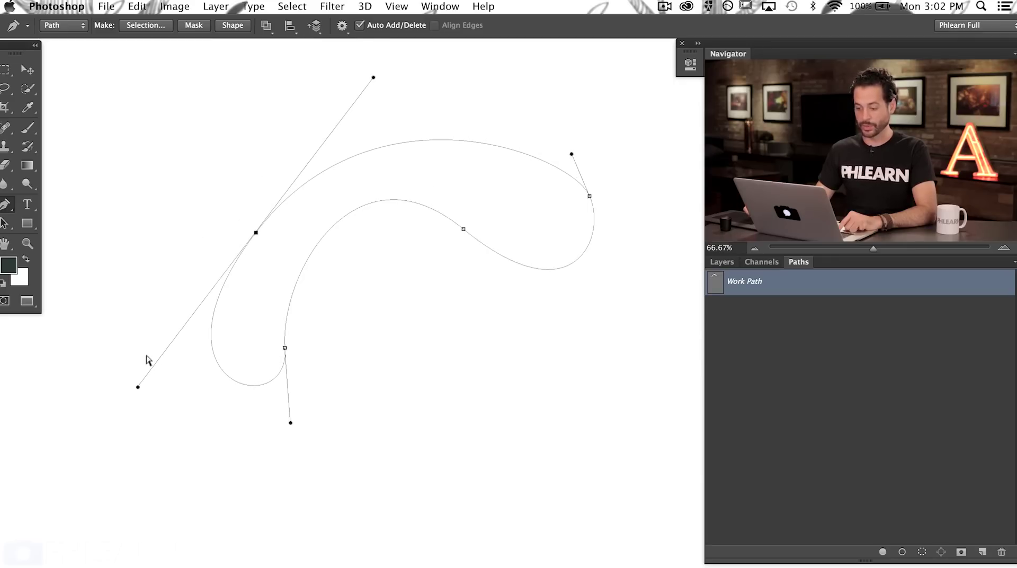
# Adjust the direction handles of the path's upper-left and lower anchor points to narrow and lengthen the lower curve
pyautogui.keyDown('ctrl'); pyautogui.click(134, 385); pyautogui.keyUp('ctrl')
pyautogui.keyDown('ctrl'); pyautogui.click(208, 305); pyautogui.keyUp('ctrl')
pyautogui.moveTo(132, 382); pyautogui.dragTo(223, 353)
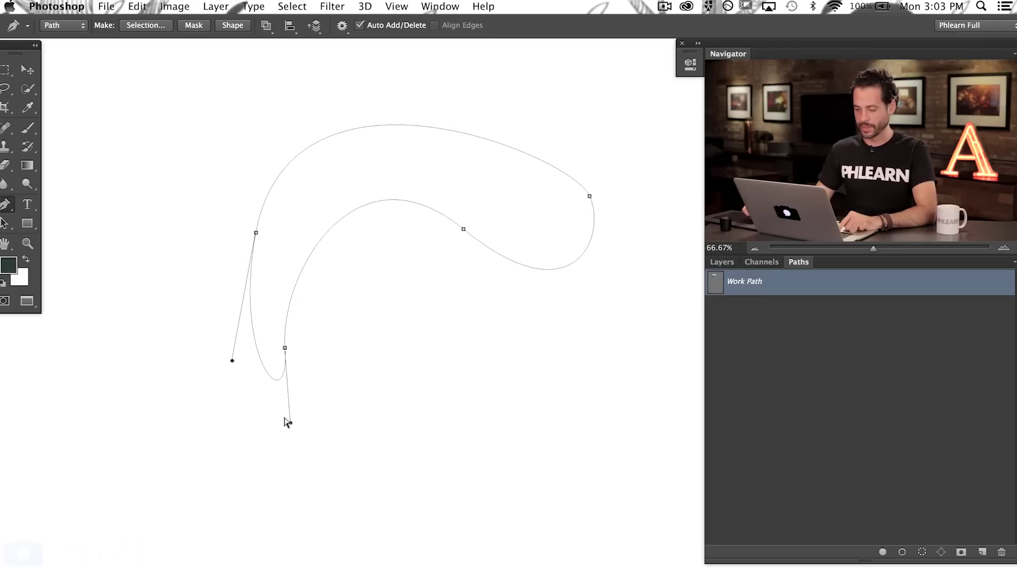
pyautogui.moveTo(286, 405); pyautogui.dragTo(260, 490)
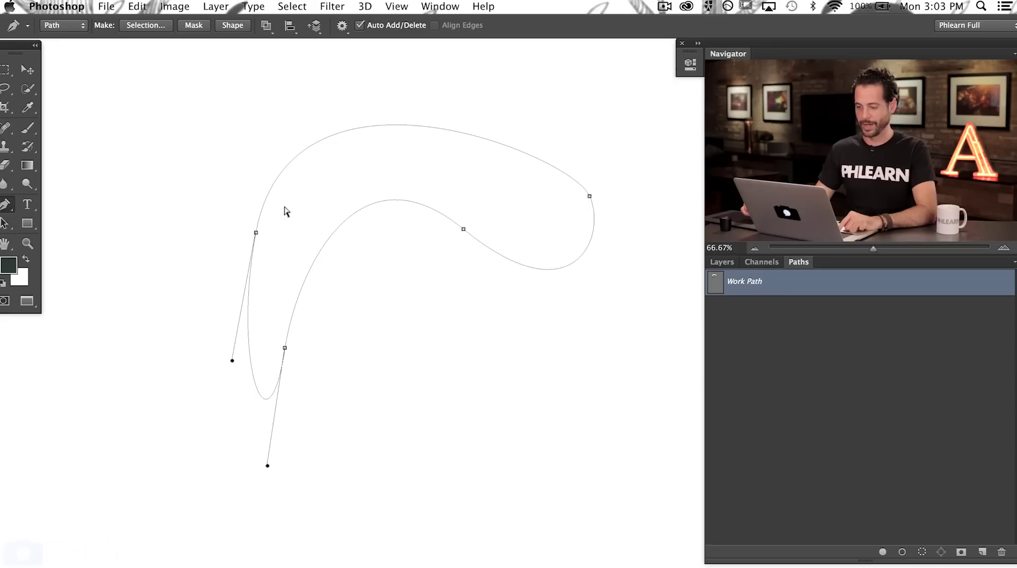
# Refine the shape by shifting its upper-left anchor point, bending the curved segments and lowering the inner anchor point
pyautogui.moveTo(251, 227); pyautogui.dragTo(233, 218)
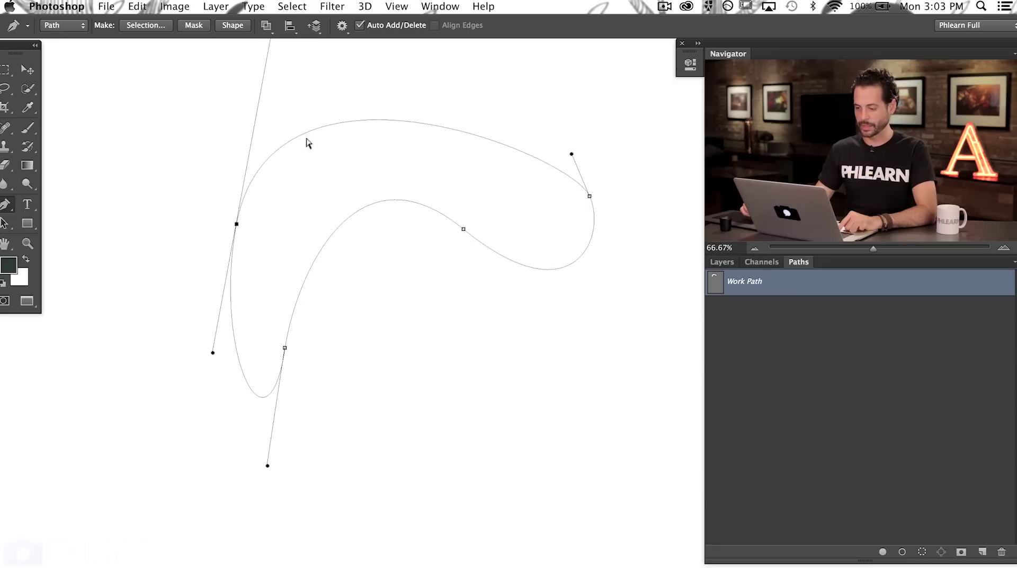
pyautogui.moveTo(323, 124); pyautogui.dragTo(341, 152)
pyautogui.moveTo(375, 198)
pyautogui.mouseDown()
pyautogui.moveTo(358, 215)
pyautogui.moveTo(358, 268)
pyautogui.moveTo(406, 272)
pyautogui.moveTo(438, 253)
pyautogui.moveTo(379, 258)
pyautogui.moveTo(370, 211)
pyautogui.moveTo(385, 198)
pyautogui.mouseUp()
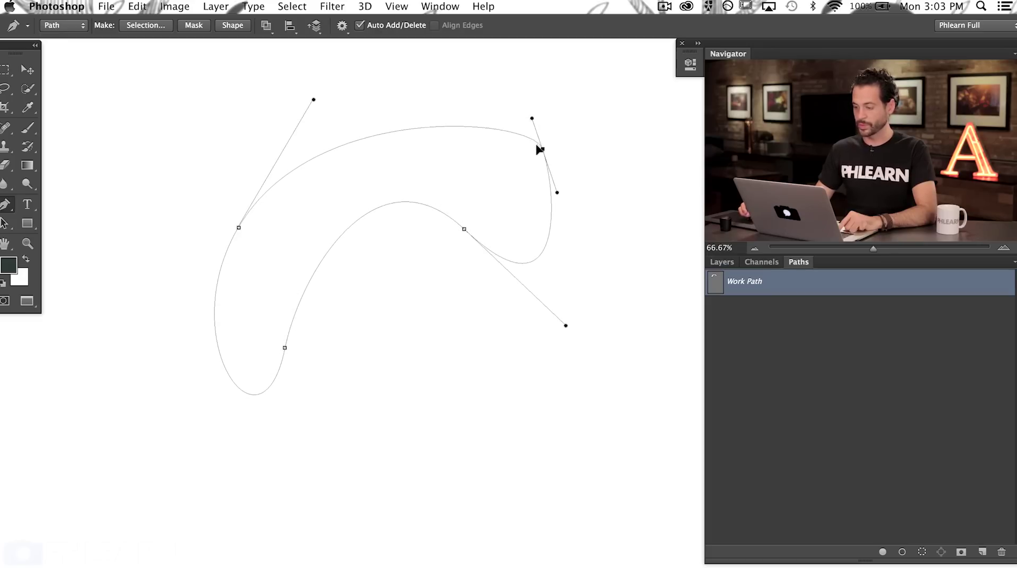
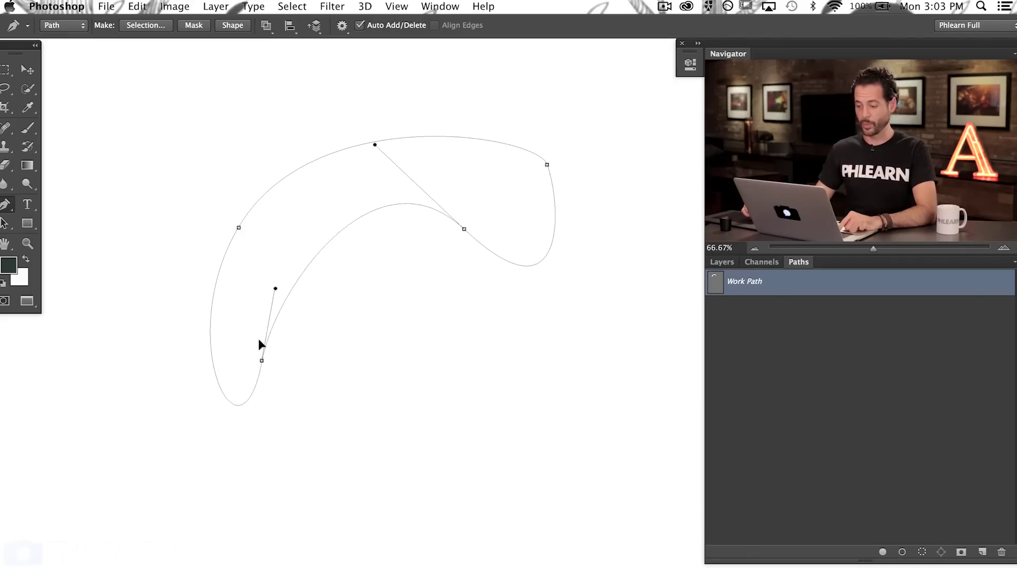
pyautogui.keyDown('super'); pyautogui.click(461, 231); pyautogui.keyUp('super')
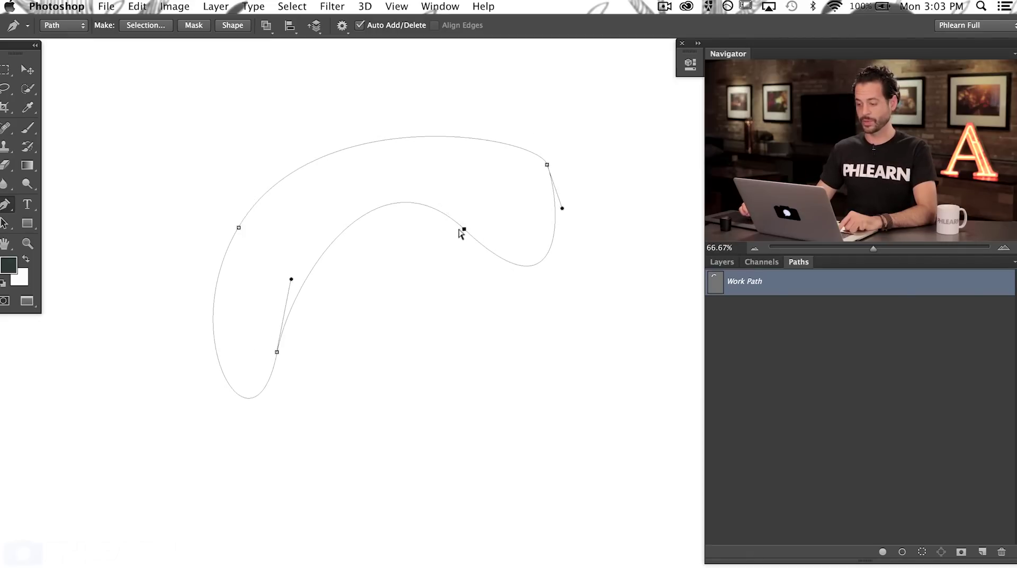
pyautogui.moveTo(461, 230); pyautogui.dragTo(460, 246)
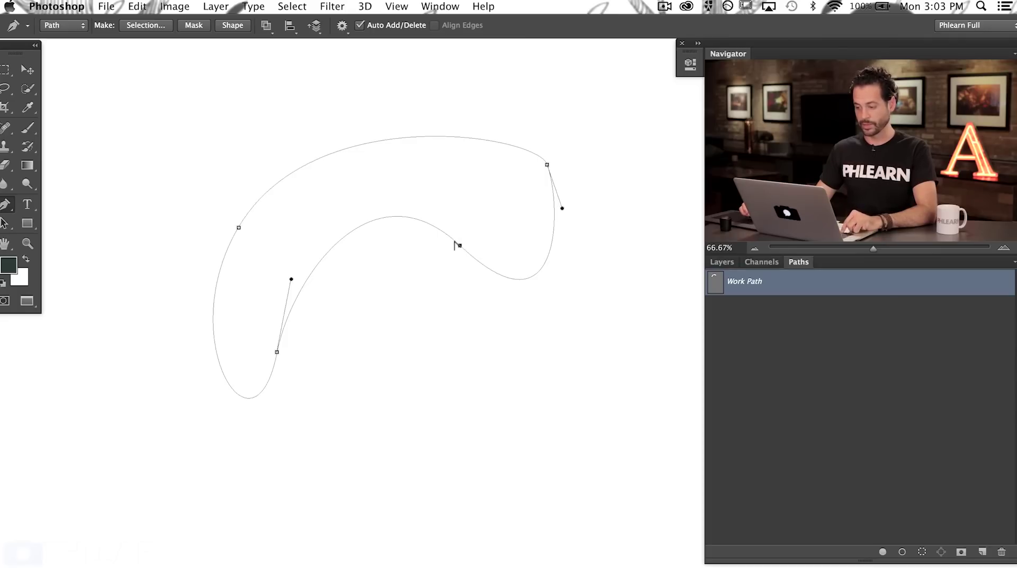
# Convert all four smooth anchor points of the curved path to corner points, leaving only straight segments
pyautogui.click(458, 245)
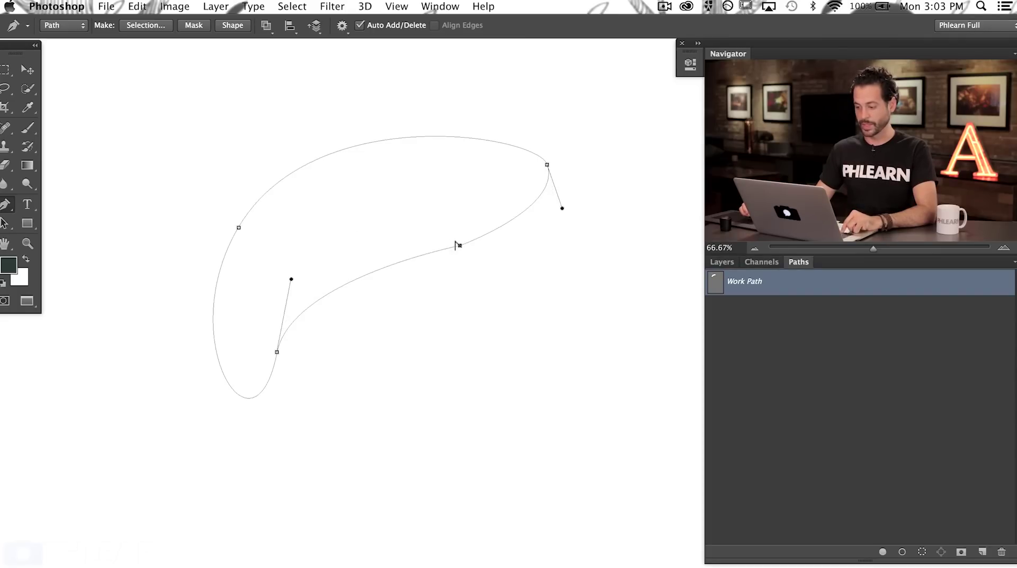
pyautogui.click(459, 244)
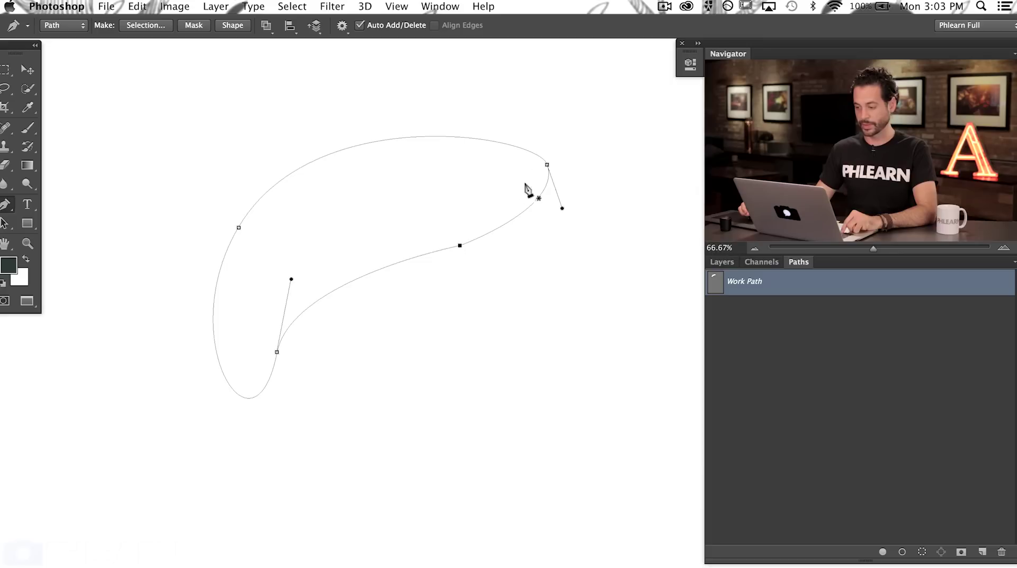
pyautogui.keyDown('alt'); pyautogui.click(545, 165); pyautogui.keyUp('alt')
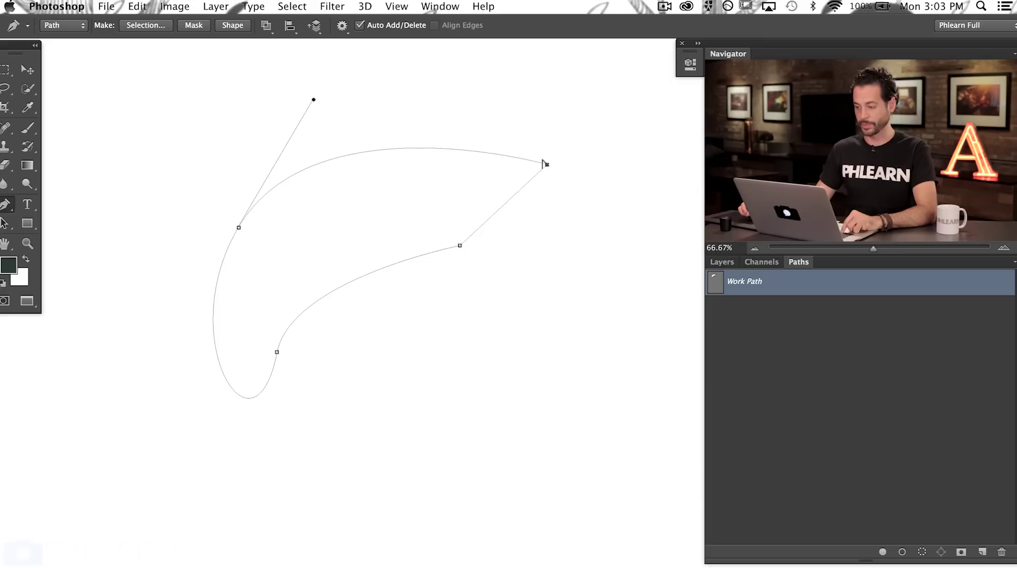
pyautogui.keyDown('alt'); pyautogui.click(237, 226); pyautogui.keyUp('alt')
pyautogui.keyDown('alt'); pyautogui.click(275, 353); pyautogui.keyUp('alt')
pyautogui.keyDown('alt'); pyautogui.click(275, 352); pyautogui.keyUp('alt')
pyautogui.keyDown('alt'); pyautogui.click(275, 352); pyautogui.keyUp('alt')
pyautogui.keyDown('alt'); pyautogui.click(275, 352); pyautogui.keyUp('alt')
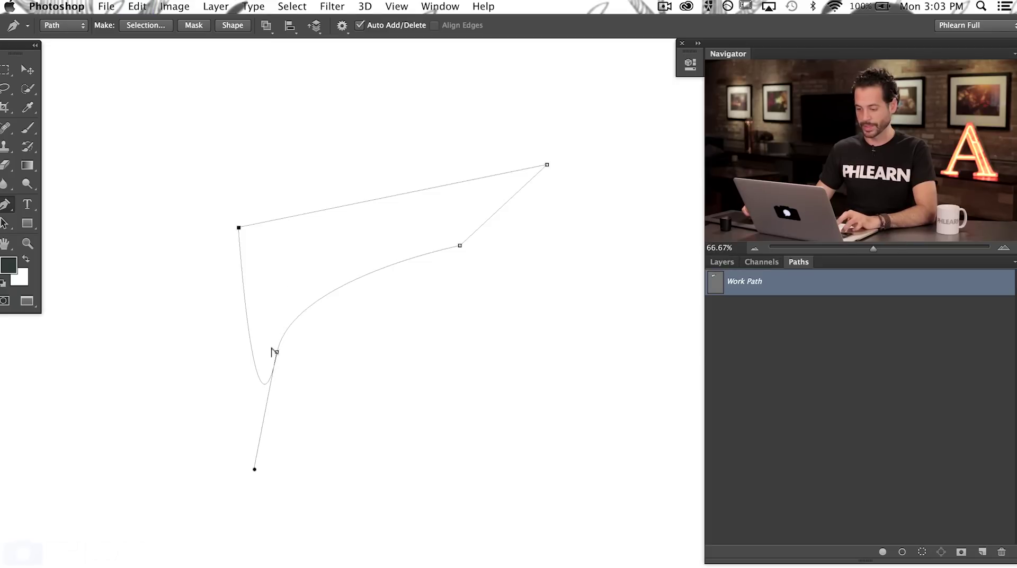
pyautogui.keyDown('alt'); pyautogui.click(274, 352); pyautogui.keyUp('alt')
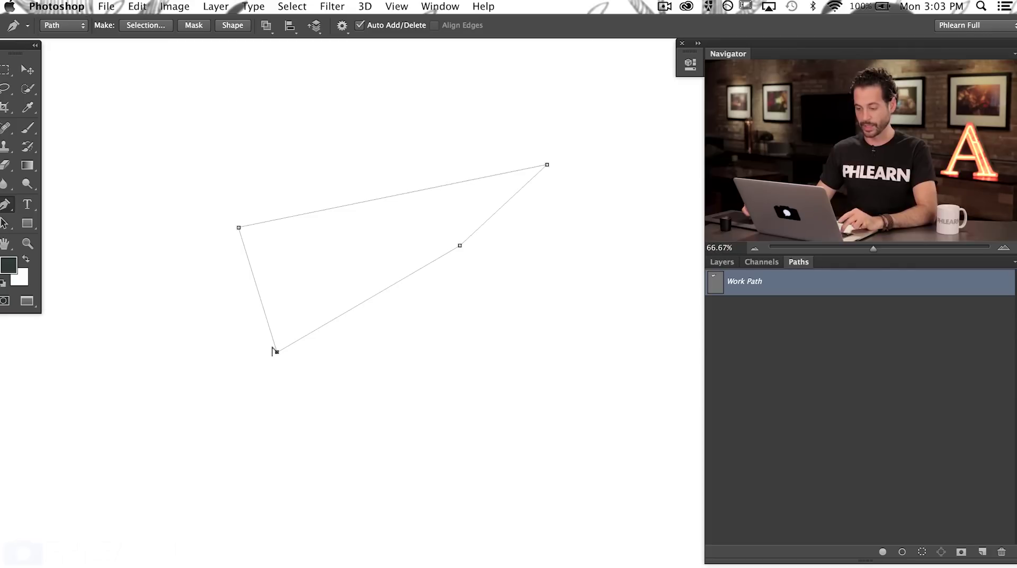
# Convert the path's lower, upper-left and upper-right corner points to smooth points and swing the upper-right point's lower handle inward independently
pyautogui.moveTo(276, 352); pyautogui.dragTo(403, 445)
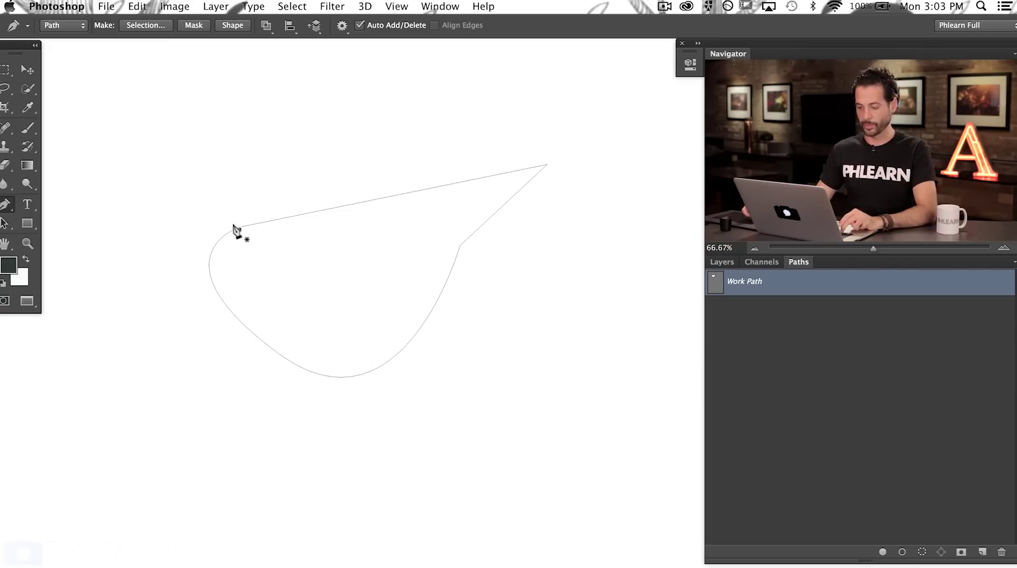
pyautogui.moveTo(234, 224); pyautogui.dragTo(213, 211)
pyautogui.moveTo(545, 164); pyautogui.dragTo(490, 107)
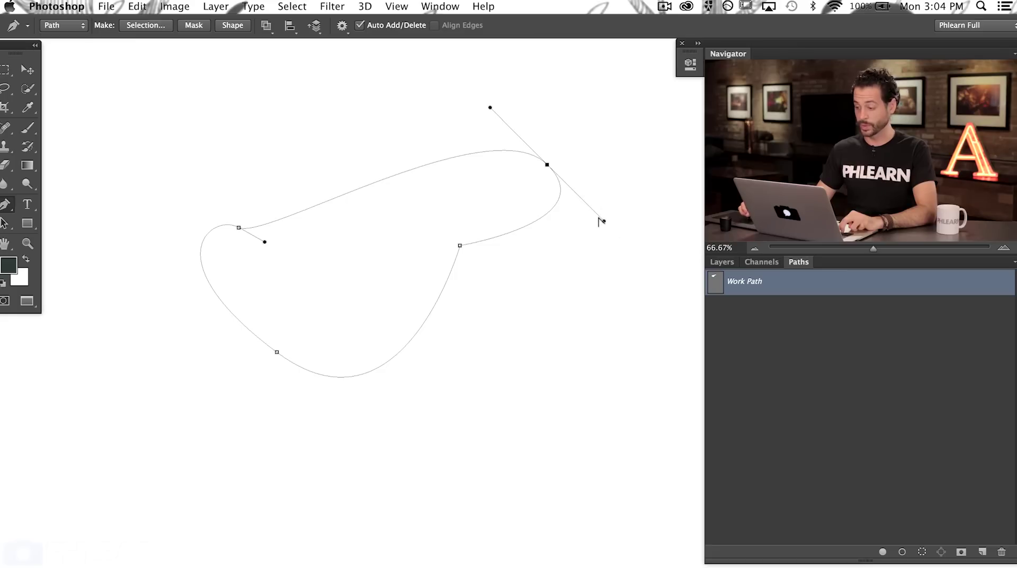
pyautogui.moveTo(601, 220); pyautogui.dragTo(401, 162)
pyautogui.keyDown('ctrl'); pyautogui.click(529, 212); pyautogui.keyUp('ctrl')
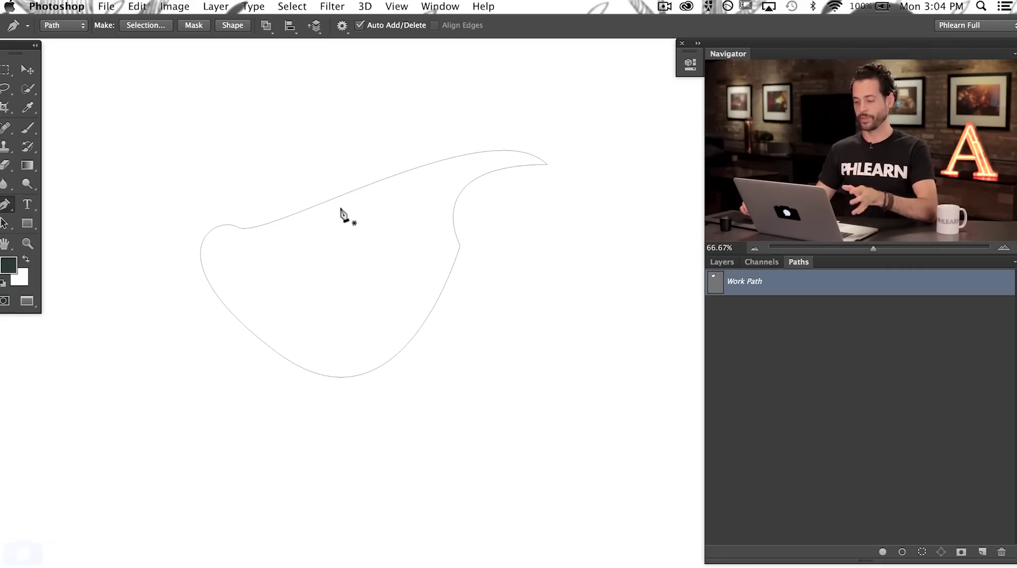
# Move the path's inner anchor point further down and shift the lower anchor point slightly inward to reshape the curve
pyautogui.keyDown('ctrl'); pyautogui.click(340, 189); pyautogui.keyUp('ctrl')
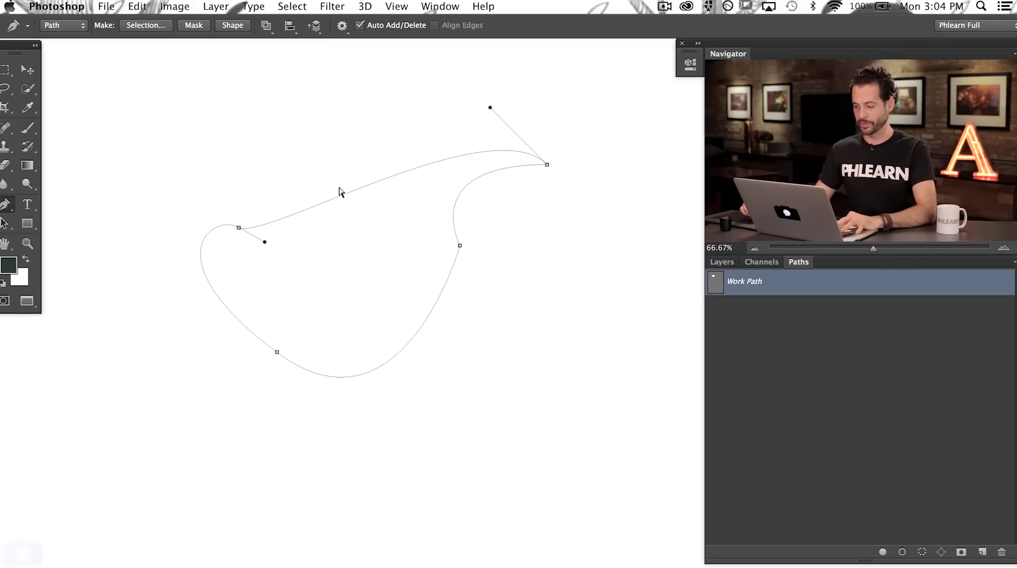
pyautogui.moveTo(457, 245); pyautogui.dragTo(427, 300)
pyautogui.click(451, 302)
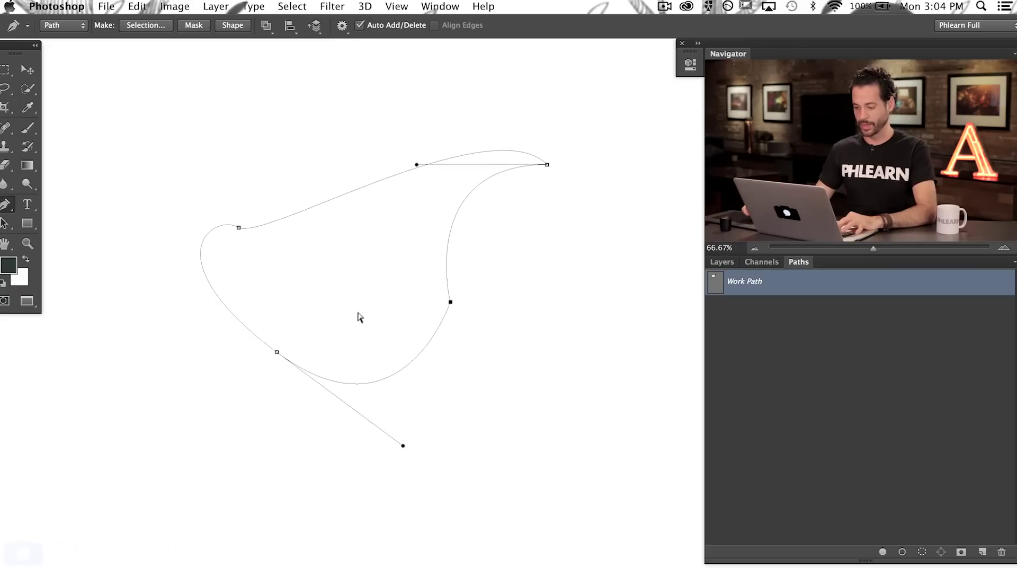
pyautogui.moveTo(274, 351)
pyautogui.mouseDown()
pyautogui.moveTo(304, 336)
pyautogui.moveTo(290, 346)
pyautogui.mouseUp()
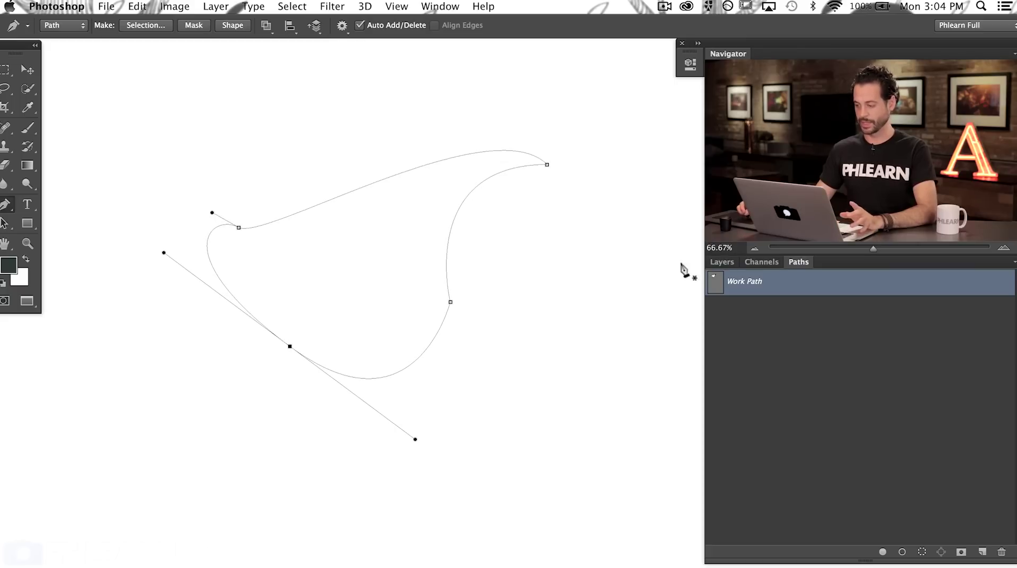
# Delete the Work Path and the blank white Layer 1 above the portrait photo
pyautogui.click(719, 262)
pyautogui.click(799, 261)
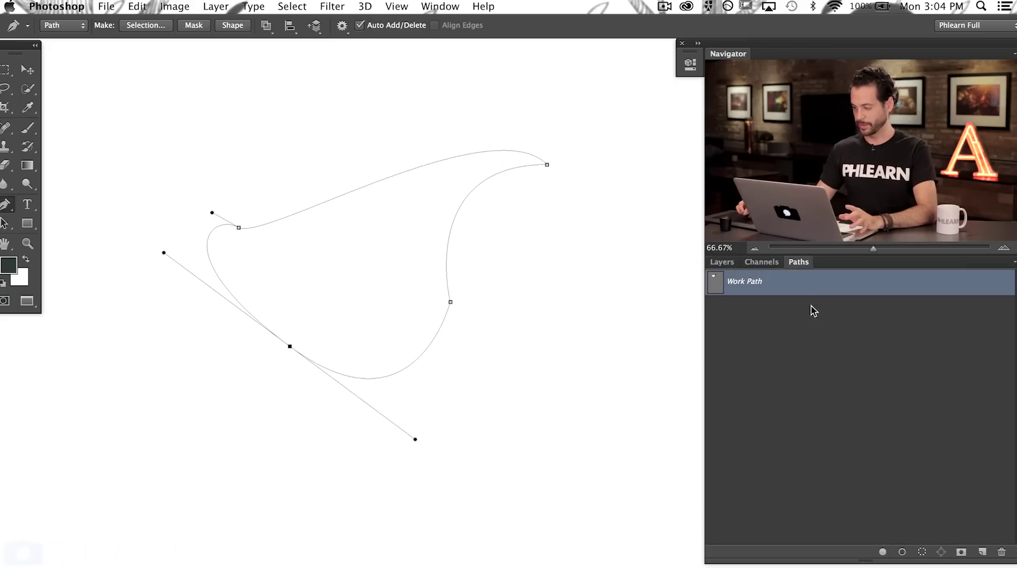
pyautogui.click(1000, 551)
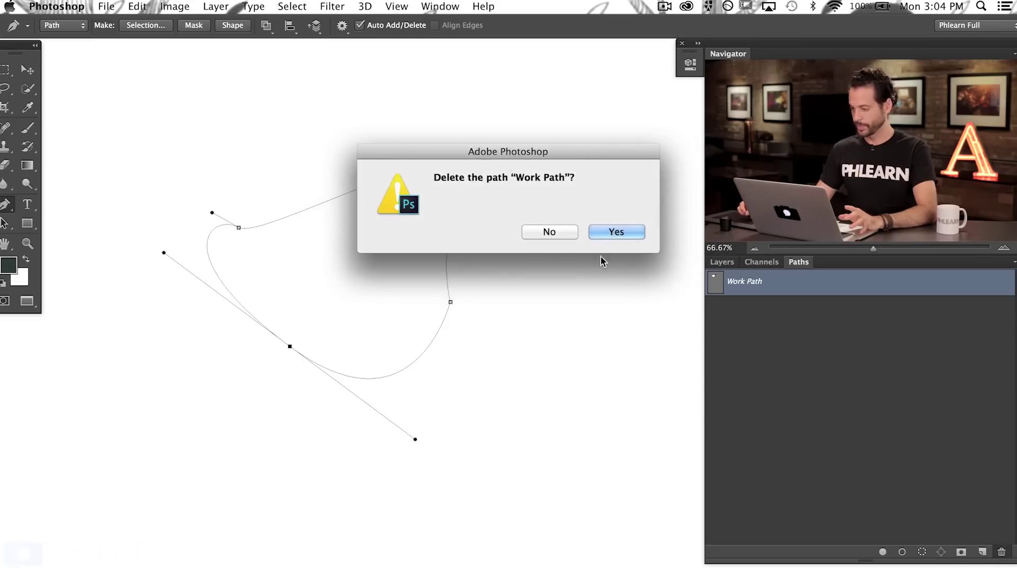
pyautogui.click(614, 233)
pyautogui.click(723, 263)
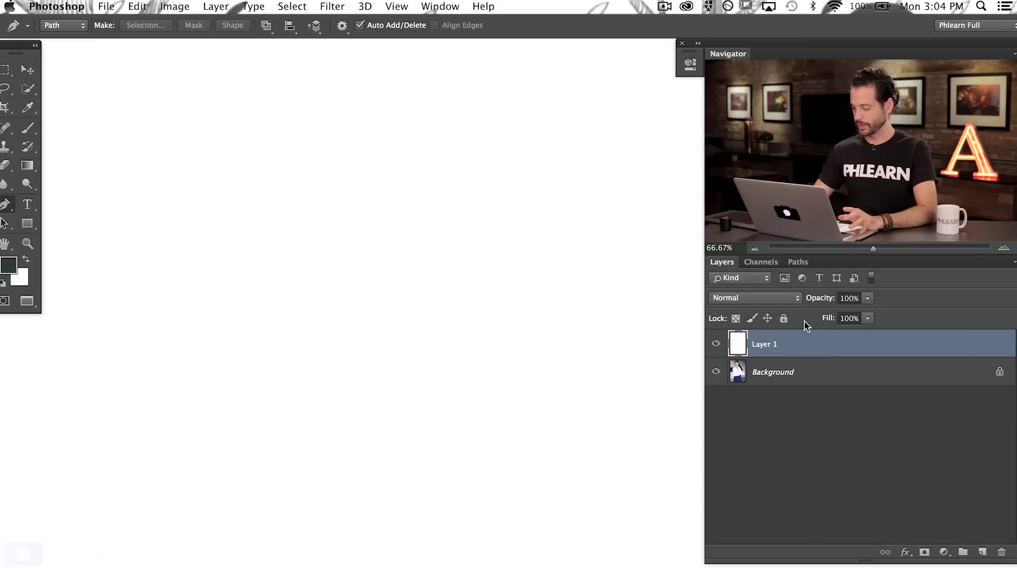
pyautogui.press('BackSpace')
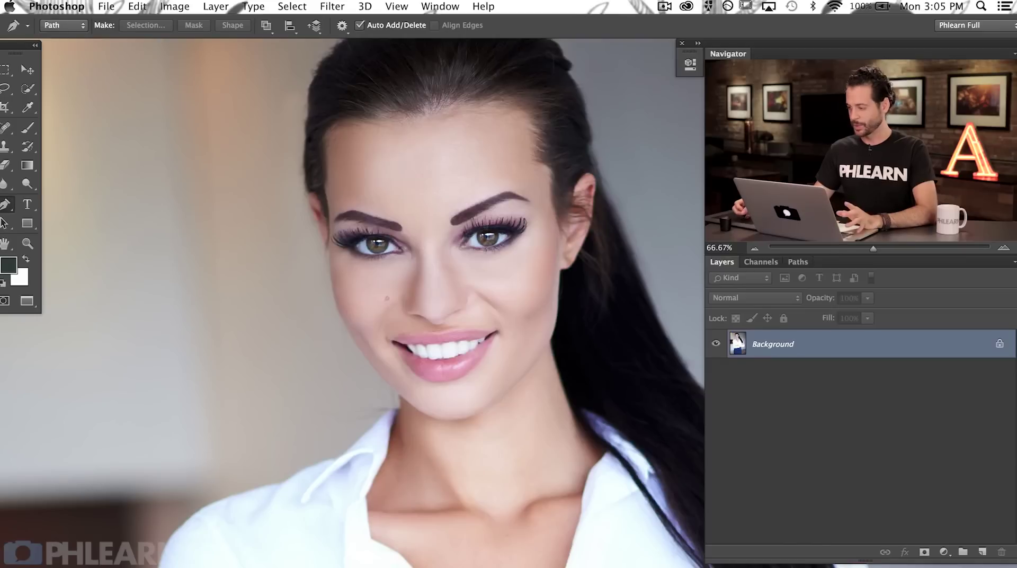
# Trace the skirt's left edge with the Pen tool, placing smooth anchor points from below the image's bottom edge up to the sleeve
pyautogui.scroll(-20, 370, 302)
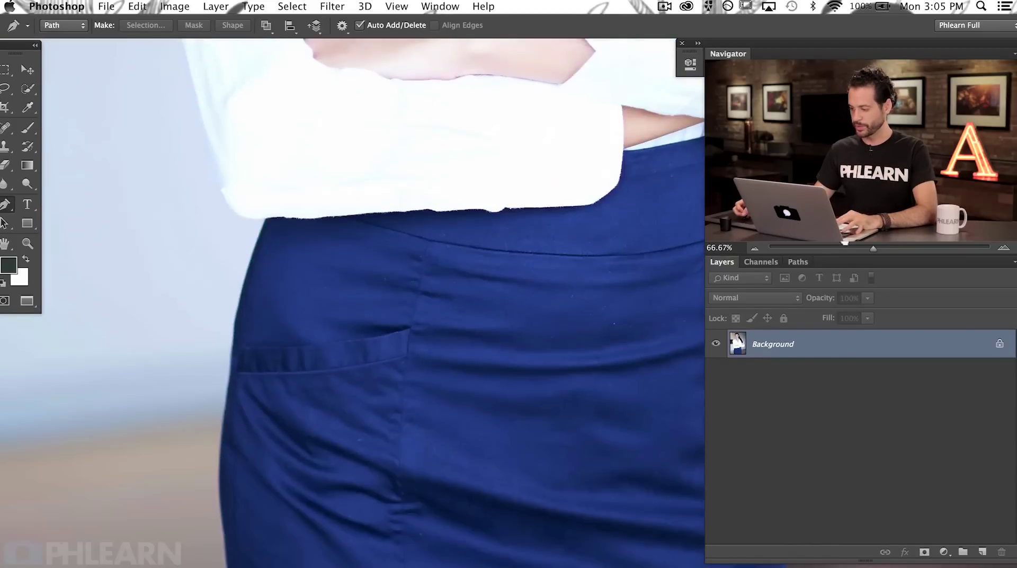
pyautogui.keyDown('super'); pyautogui.click(514, 339); pyautogui.keyUp('super')
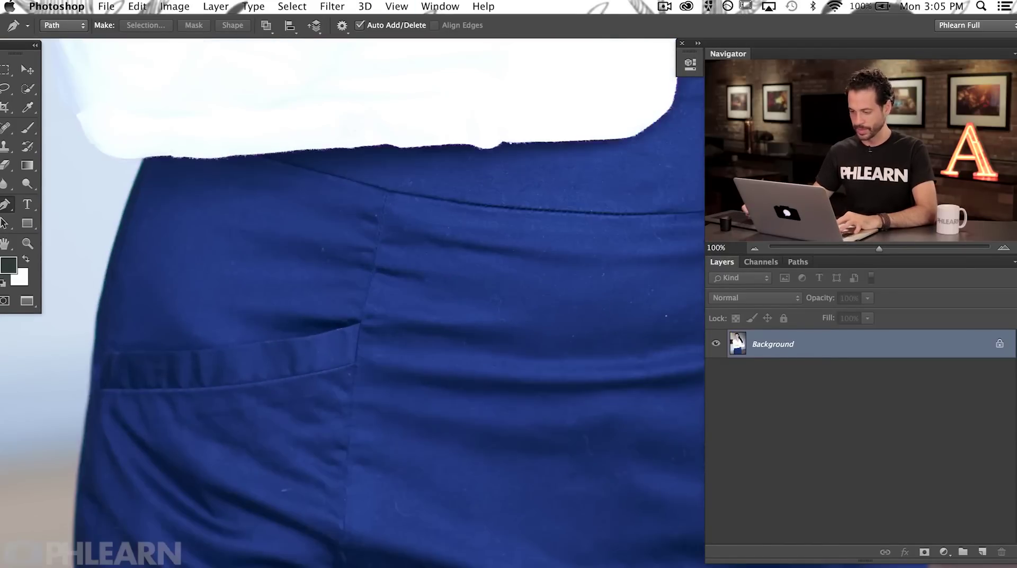
pyautogui.scroll(-10, 334, 390)
pyautogui.hscroll(-5, 334, 391)
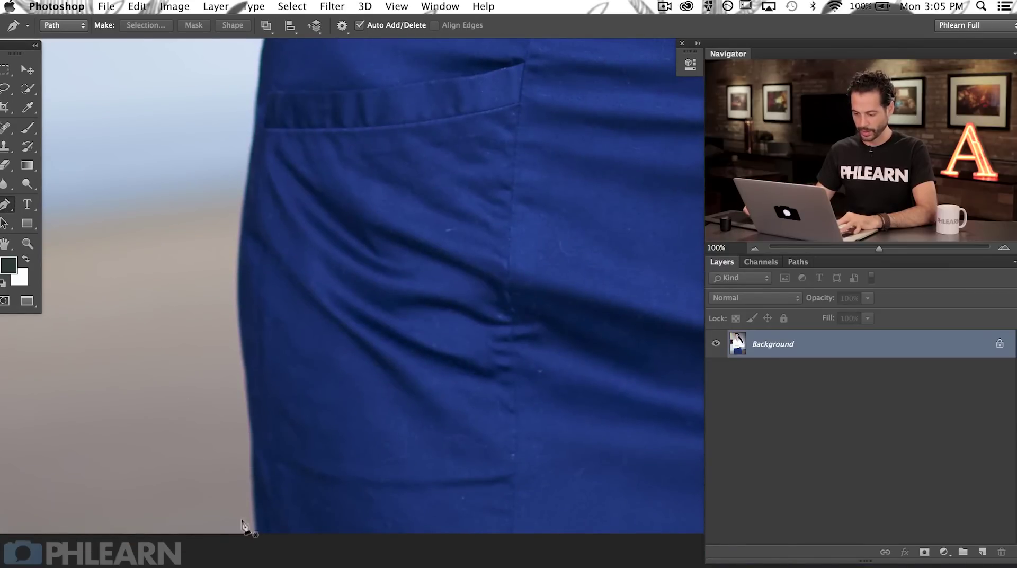
pyautogui.click(259, 551)
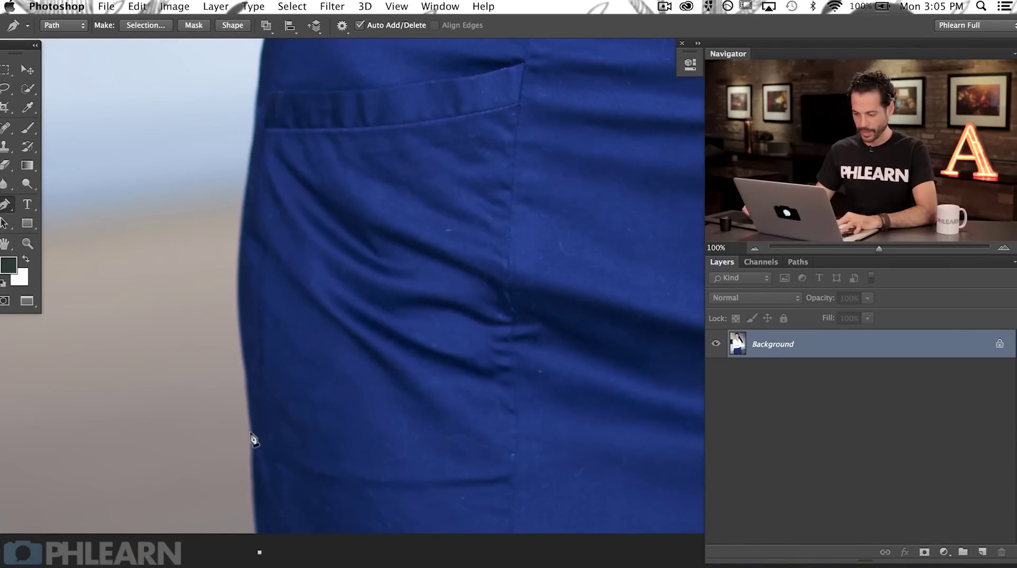
pyautogui.moveTo(256, 434); pyautogui.dragTo(256, 404)
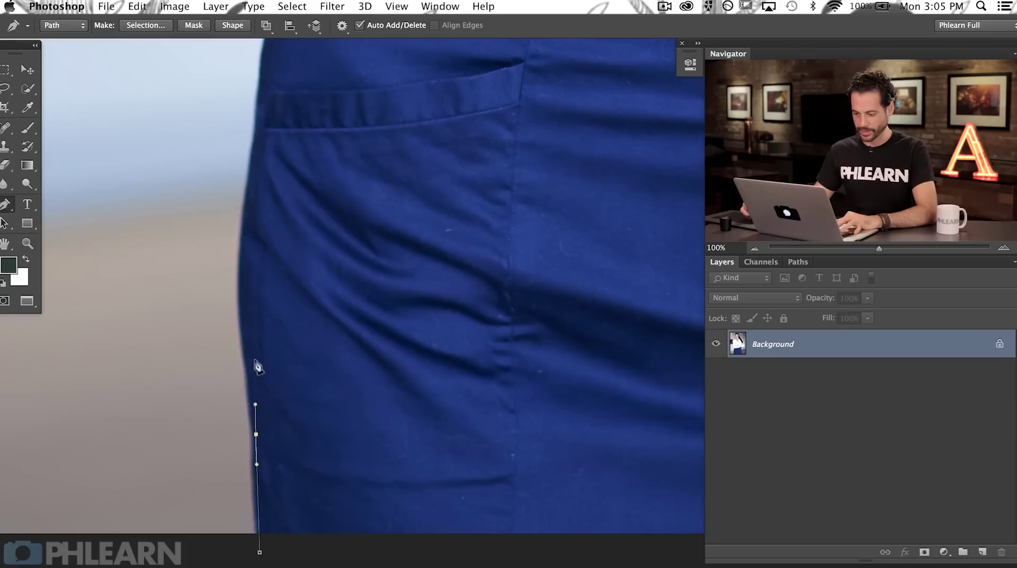
pyautogui.moveTo(243, 258); pyautogui.dragTo(250, 201)
pyautogui.scroll(5, 259, 158)
pyautogui.moveTo(266, 246); pyautogui.dragTo(261, 219)
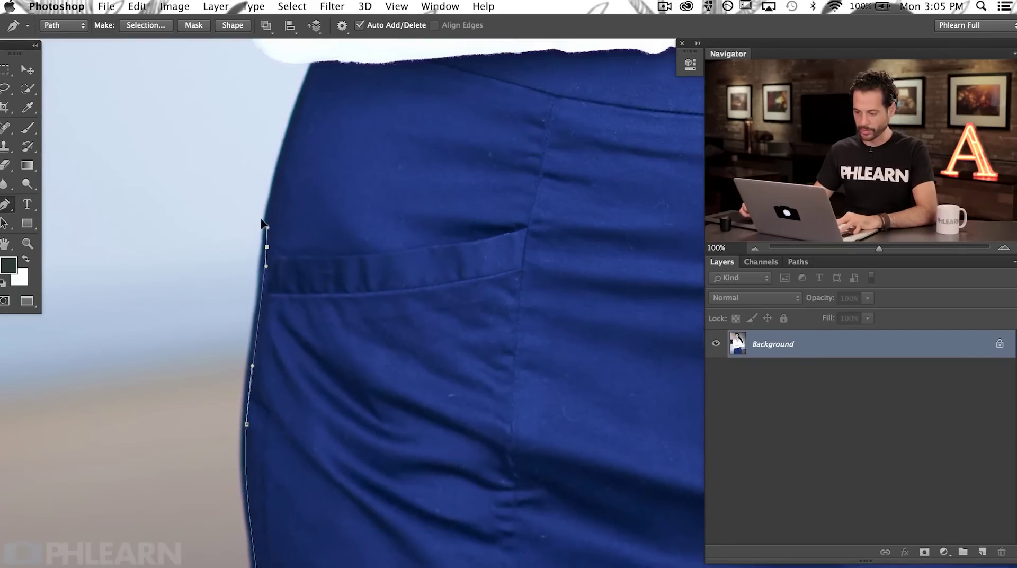
pyautogui.scroll(2, 309, 67)
pyautogui.moveTo(316, 132); pyautogui.dragTo(332, 76)
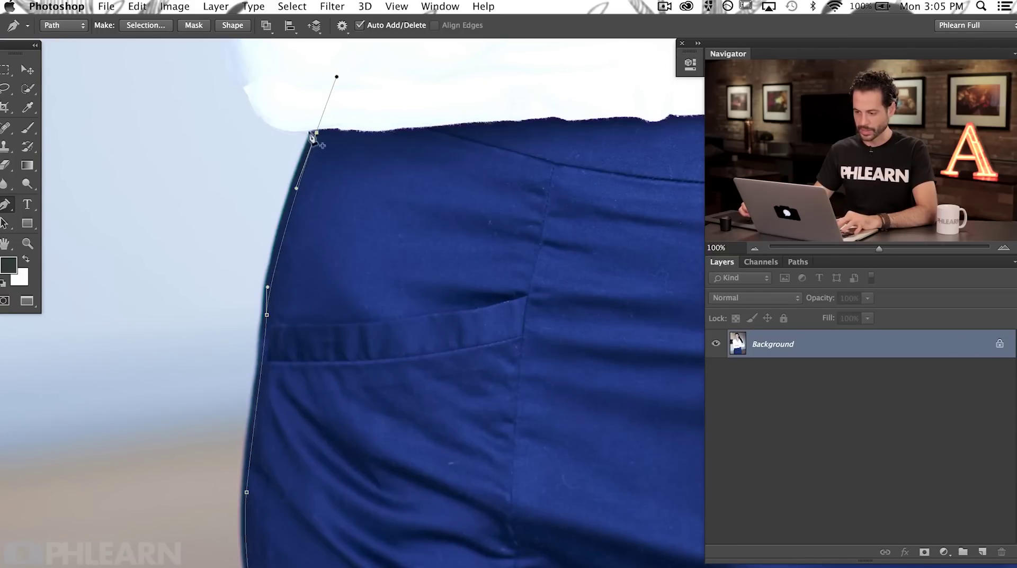
# Reposition the path's top anchor point where the skirt meets the sleeve and nudge the pocket-level anchor point onto the skirt's edge
pyautogui.moveTo(314, 132); pyautogui.dragTo(293, 141)
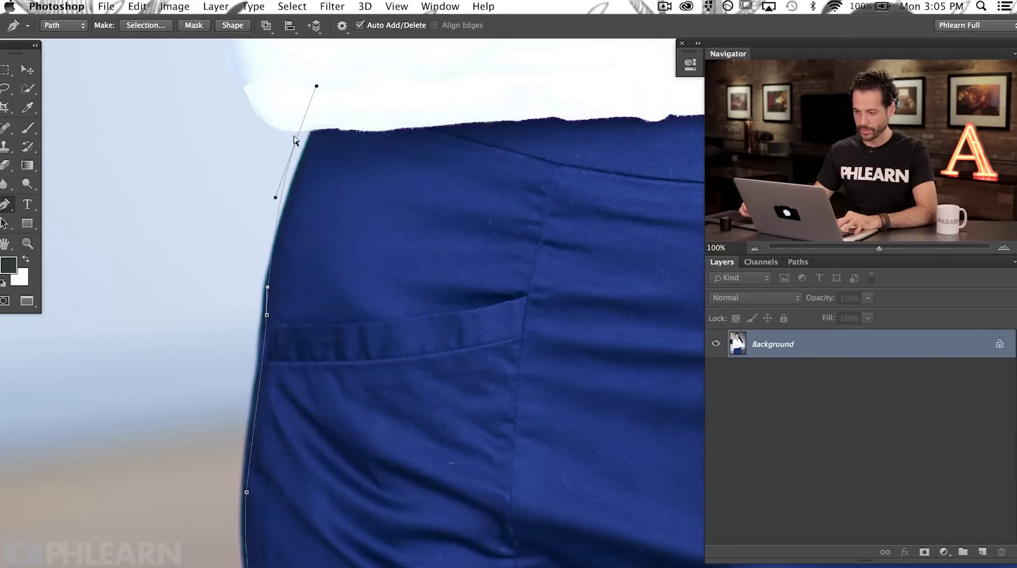
pyautogui.keyDown('alt'); pyautogui.click(295, 142); pyautogui.keyUp('alt')
pyautogui.moveTo(293, 135); pyautogui.dragTo(309, 125)
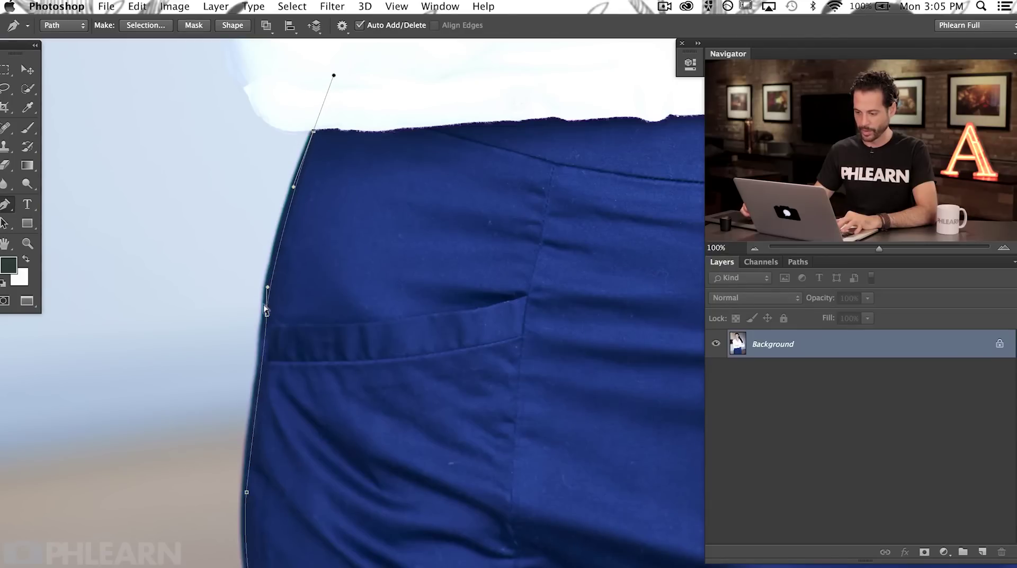
pyautogui.click(265, 312)
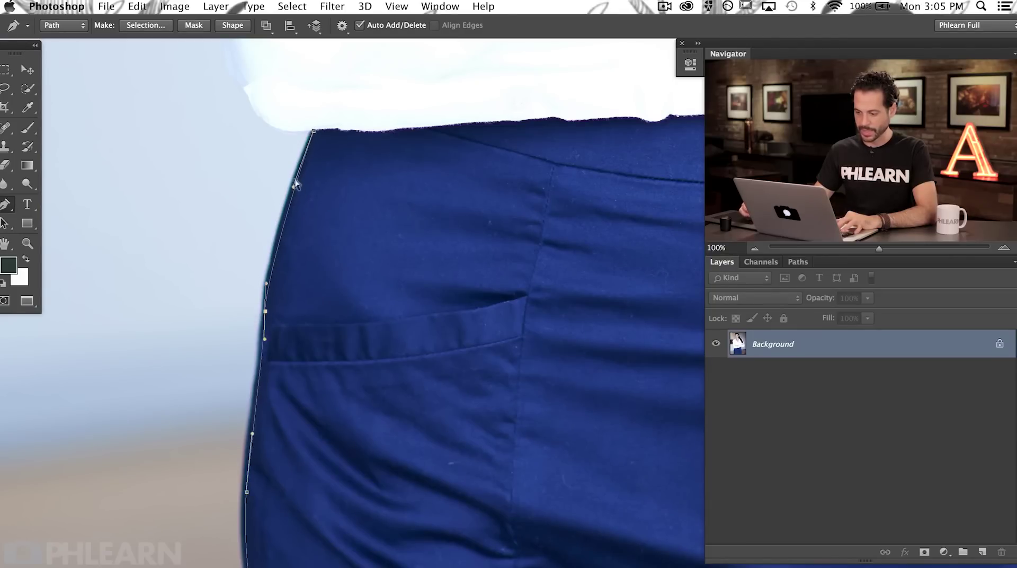
# Fine-tune the direction handles of the top and pocket-level anchor points so the path follows the skirt's left edge
pyautogui.moveTo(241, 495); pyautogui.dragTo(281, 354)
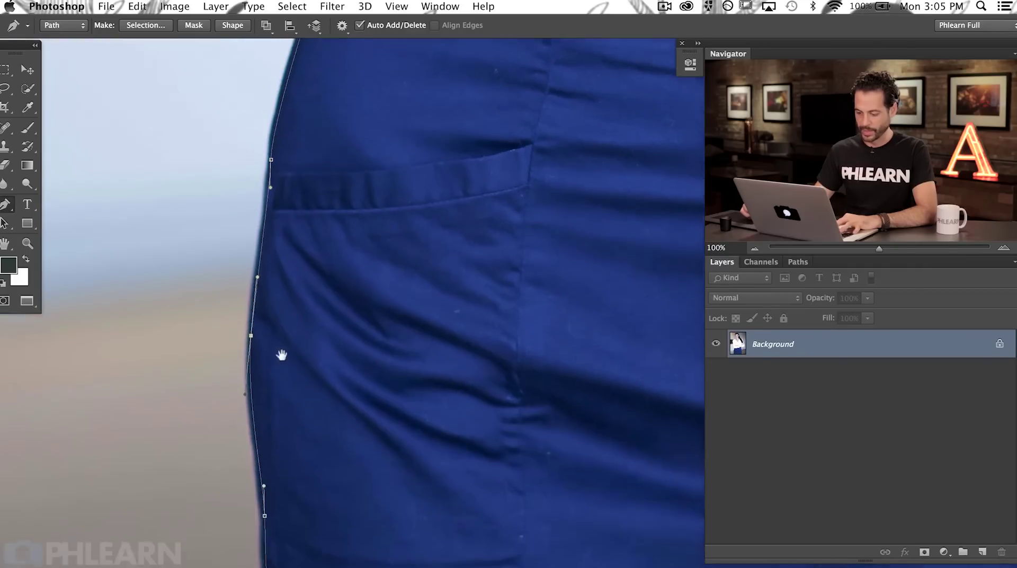
pyautogui.scroll(5, 279, 472)
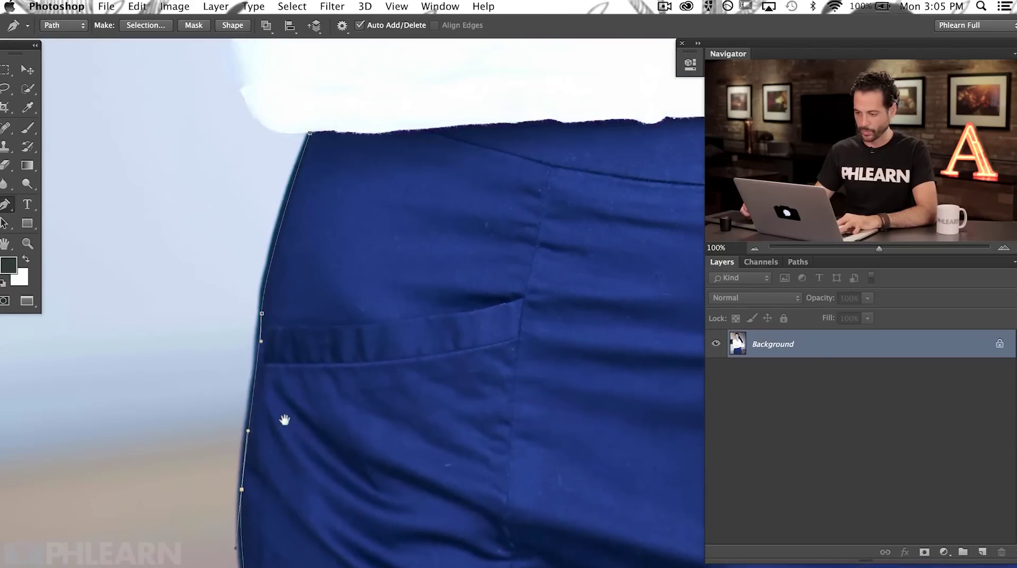
pyautogui.scroll(2, 301, 204)
pyautogui.keyDown('ctrl'); pyautogui.click(304, 225); pyautogui.keyUp('ctrl')
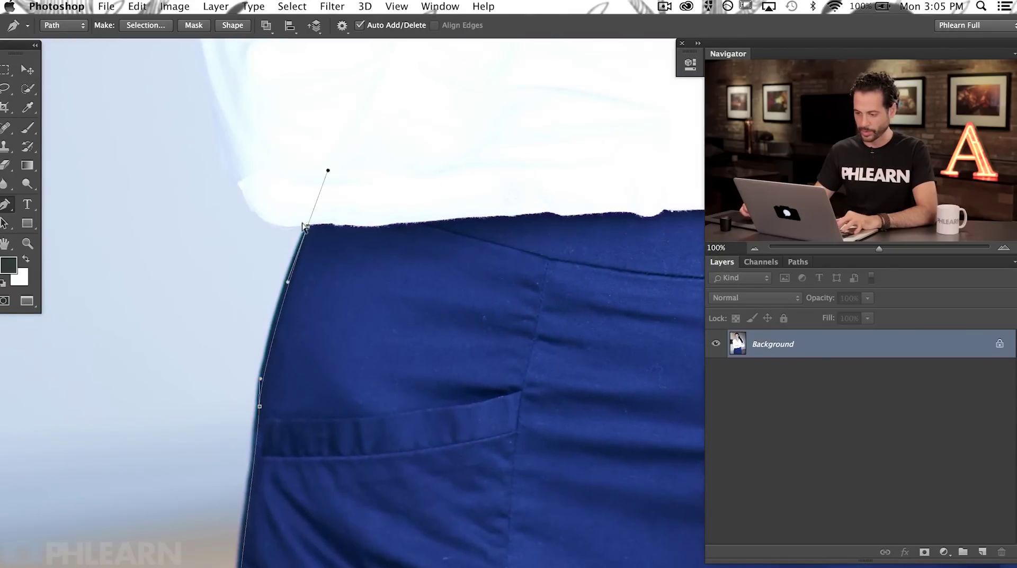
pyautogui.moveTo(284, 281); pyautogui.dragTo(280, 274)
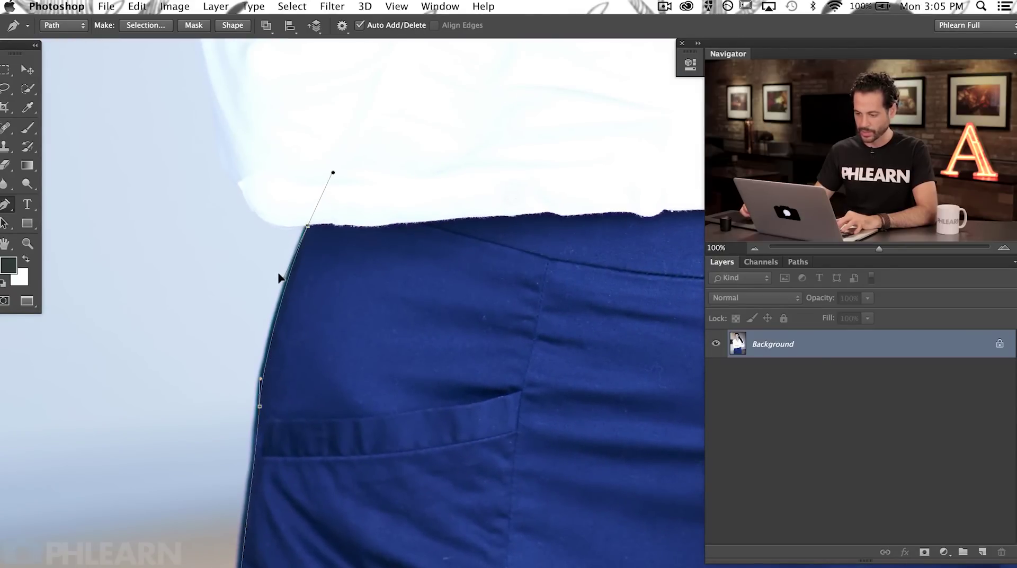
pyautogui.keyDown('ctrl'); pyautogui.click(257, 405); pyautogui.keyUp('ctrl')
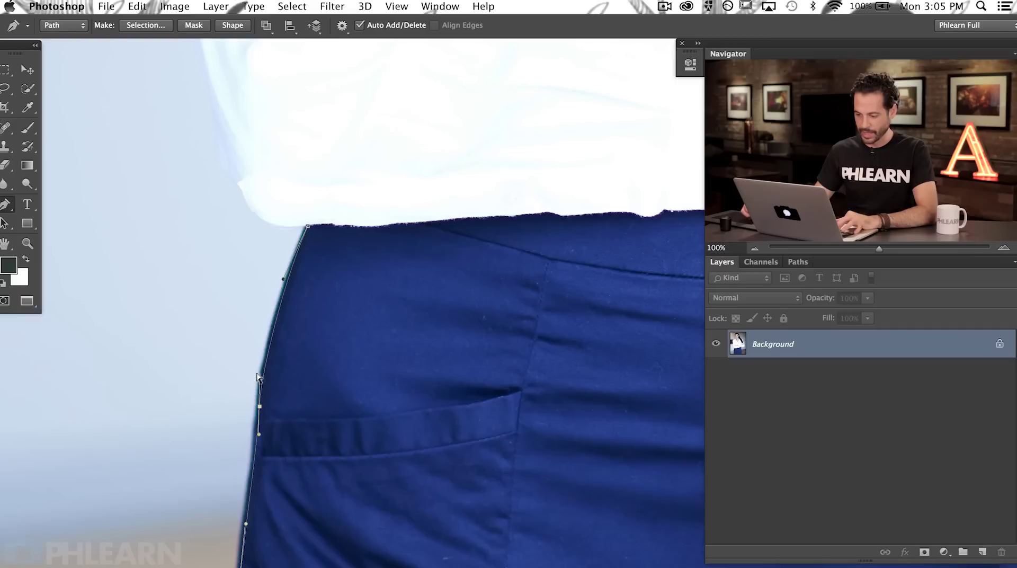
pyautogui.keyDown('ctrl'); pyautogui.click(258, 379); pyautogui.keyUp('ctrl')
pyautogui.moveTo(255, 378)
pyautogui.mouseDown()
pyautogui.moveTo(336, 384)
pyautogui.moveTo(300, 345)
pyautogui.moveTo(258, 372)
pyautogui.mouseUp()
# Continue the path from its top end with a smooth anchor point on the sleeve's rounded lower corner
pyautogui.scroll(5, 258, 373)
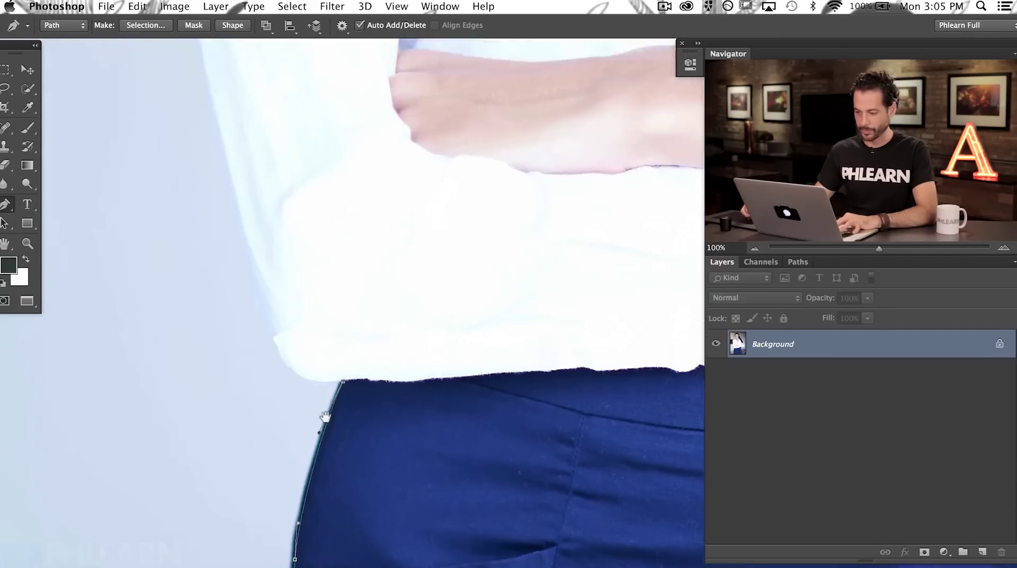
pyautogui.keyDown('super'); pyautogui.click(333, 386); pyautogui.keyUp('super')
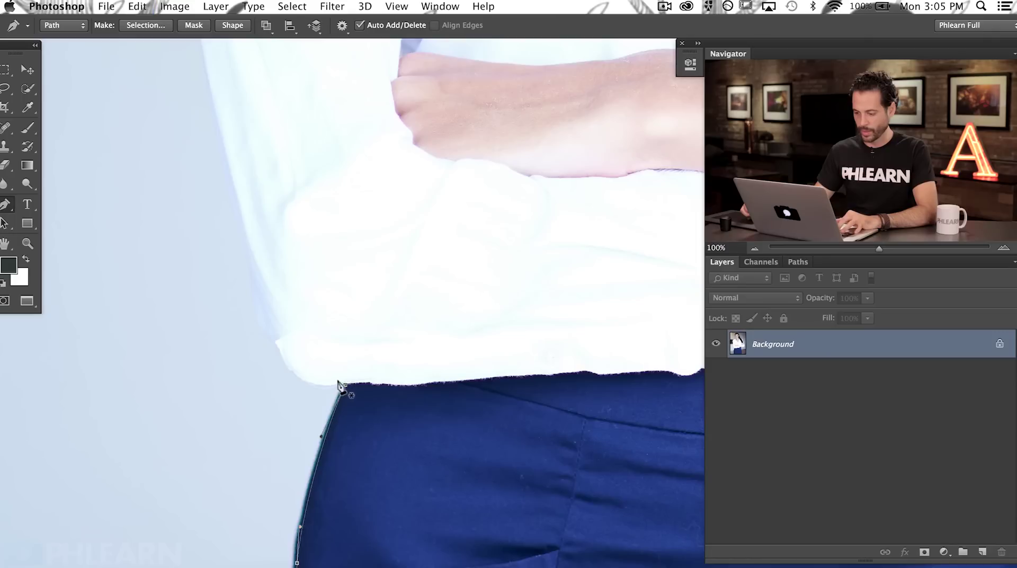
pyautogui.click(342, 384)
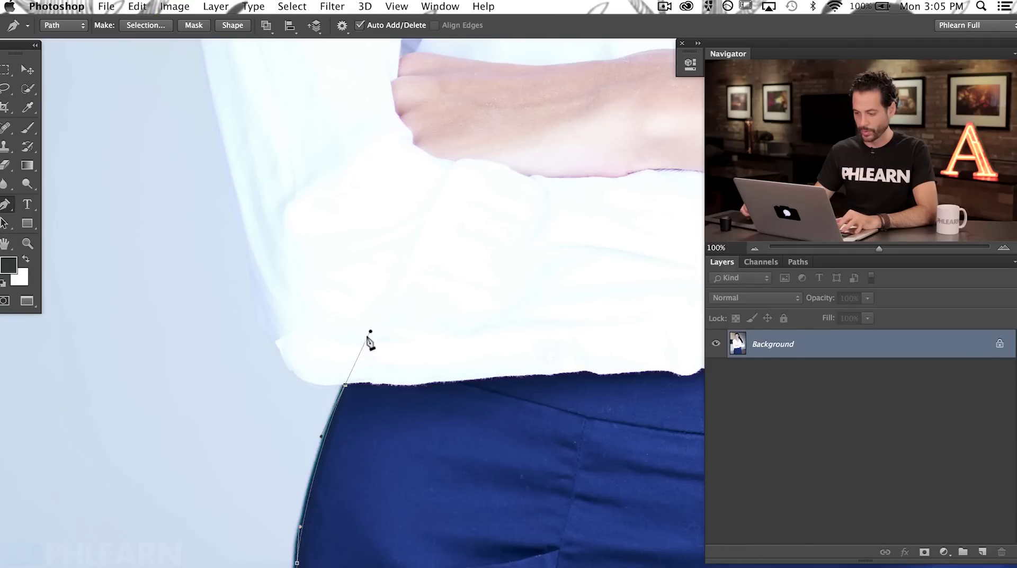
pyautogui.hscroll(-2, 294, 399)
pyautogui.press('super+equal')
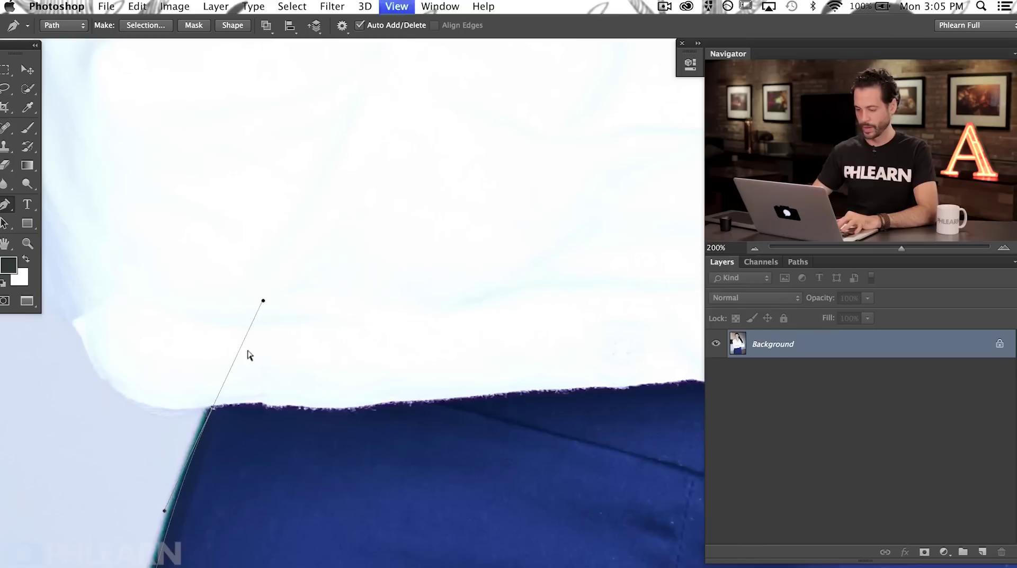
pyautogui.moveTo(264, 485); pyautogui.dragTo(403, 402)
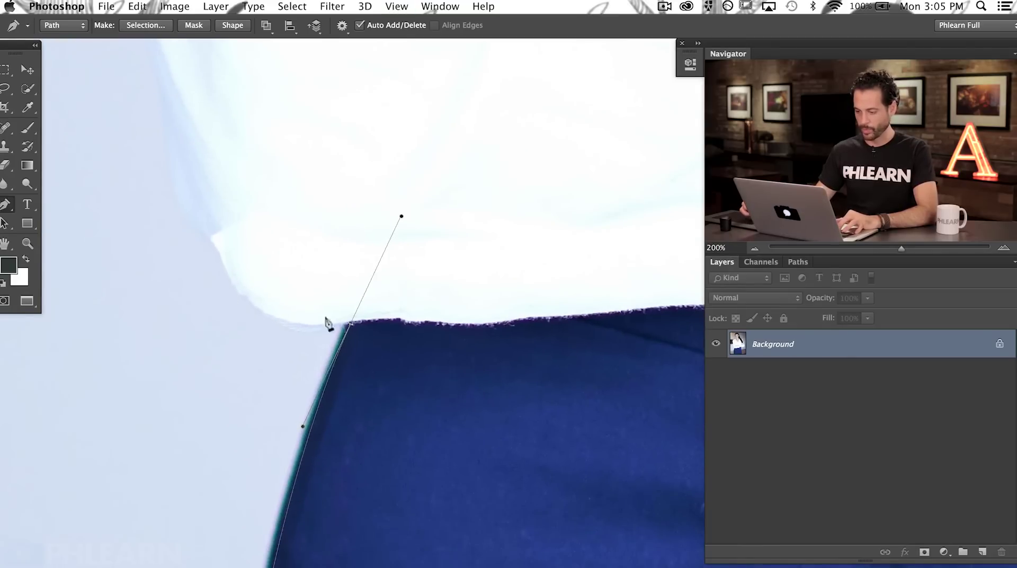
pyautogui.moveTo(292, 314); pyautogui.dragTo(260, 306)
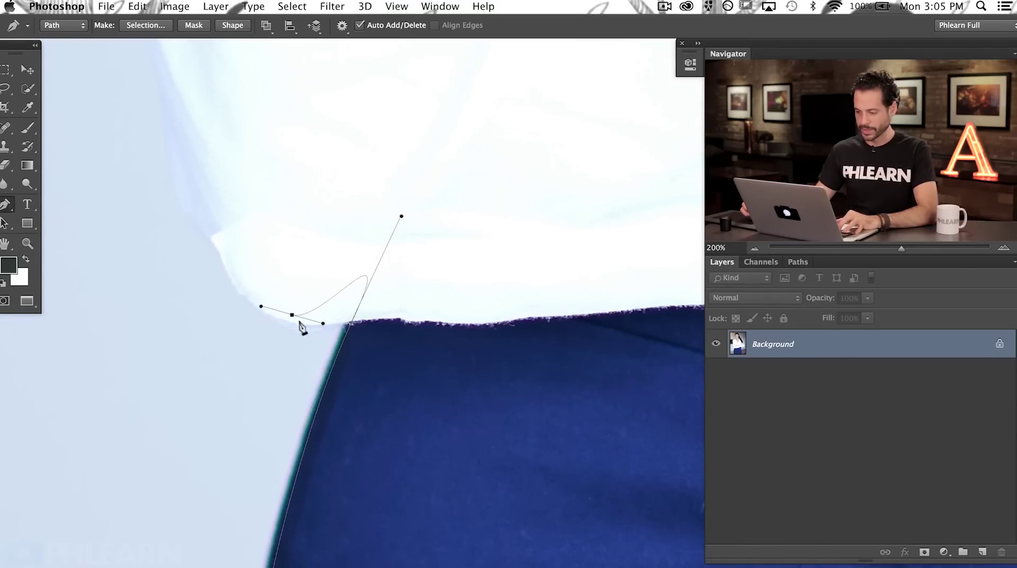
pyautogui.press('super+z')
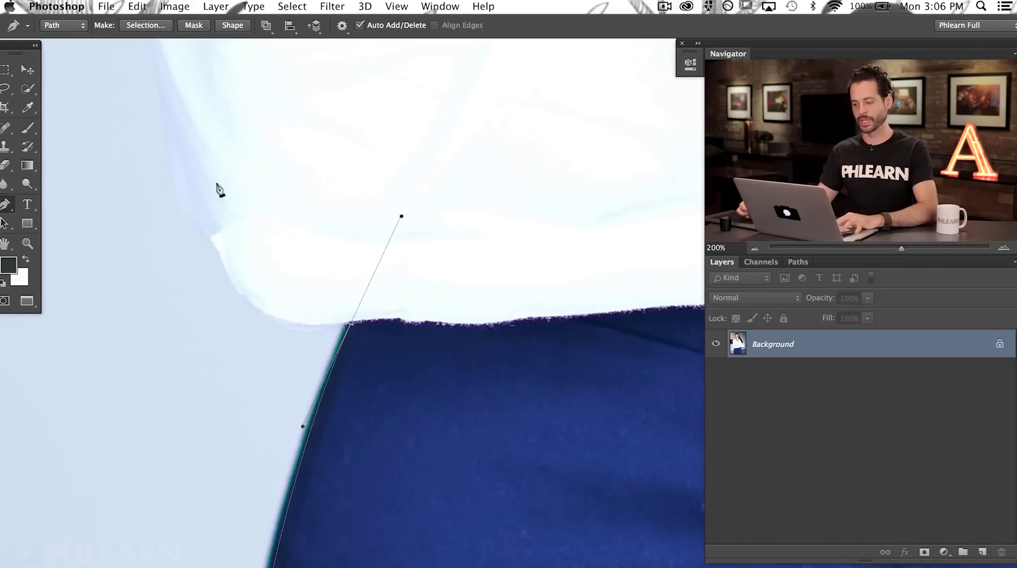
pyautogui.moveTo(295, 315); pyautogui.dragTo(230, 276)
pyautogui.press('super+z')
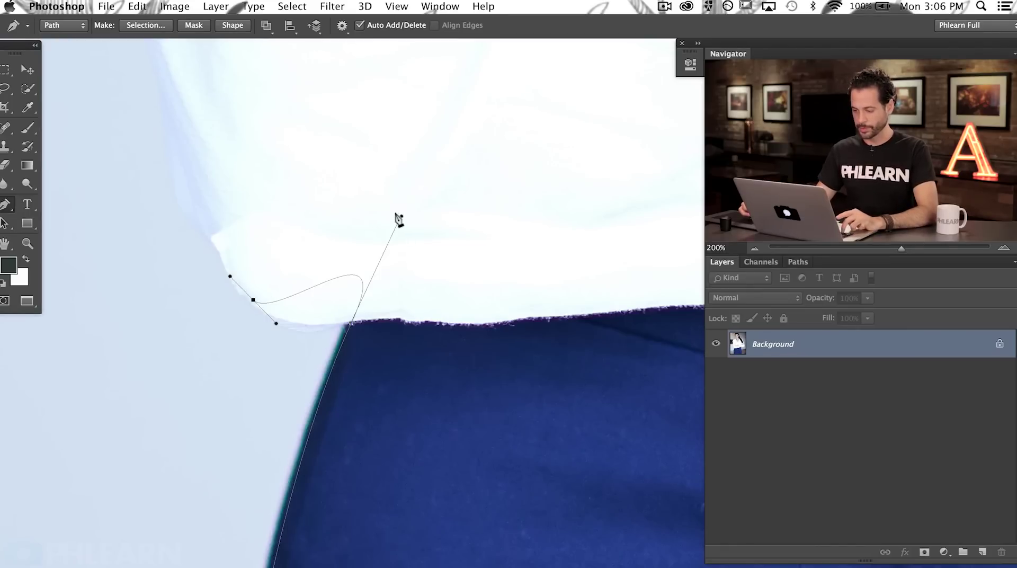
# Break the outgoing direction handle at the skirt-sleeve junction and aim it along the sleeve's lower edge so the curve hugs the cuff
pyautogui.moveTo(399, 215); pyautogui.dragTo(349, 266)
pyautogui.moveTo(302, 308); pyautogui.dragTo(295, 323)
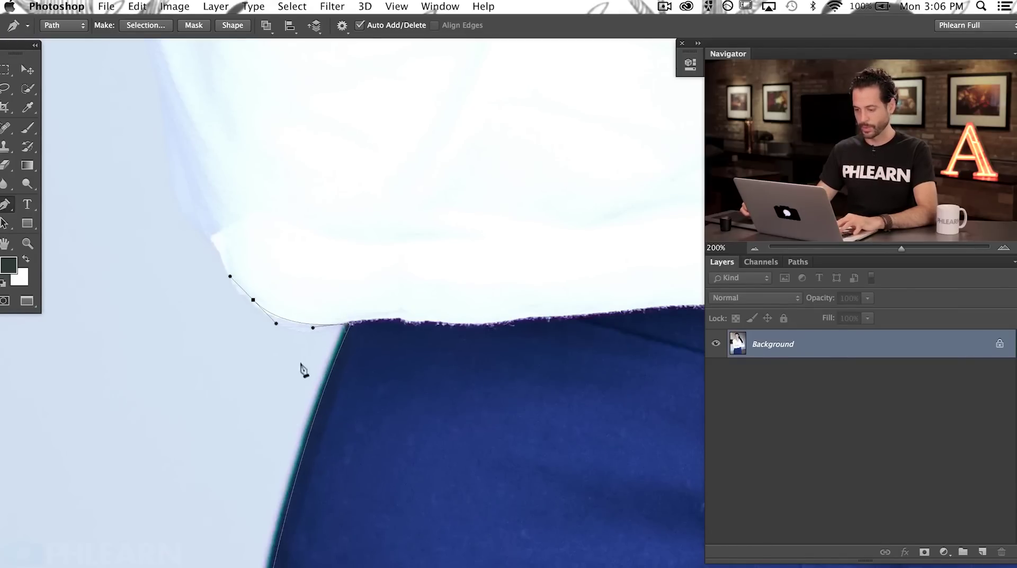
pyautogui.moveTo(265, 198); pyautogui.dragTo(291, 397)
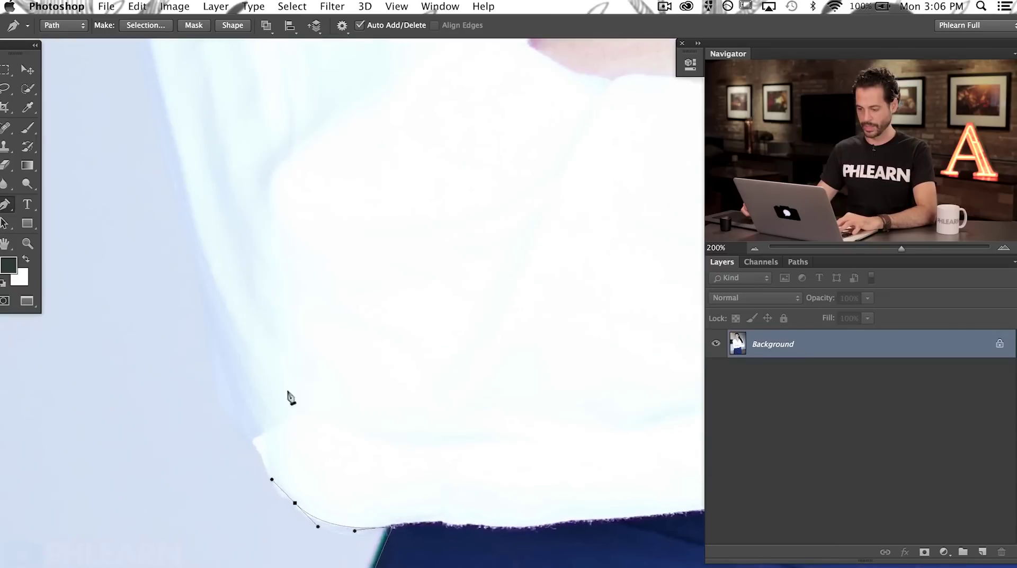
# Continue the path up the sleeve with a smooth anchor point and lengthen its lower handle so the curve follows the sleeve's outer edge
pyautogui.click(215, 352)
pyautogui.press('super+z')
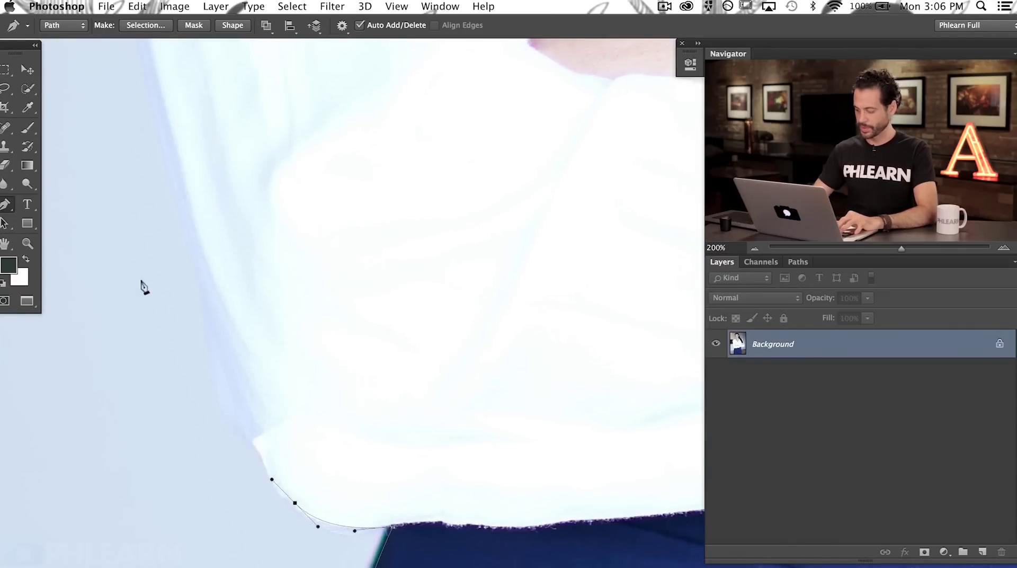
pyautogui.press('super+minus')
pyautogui.scroll(2, 334, 227)
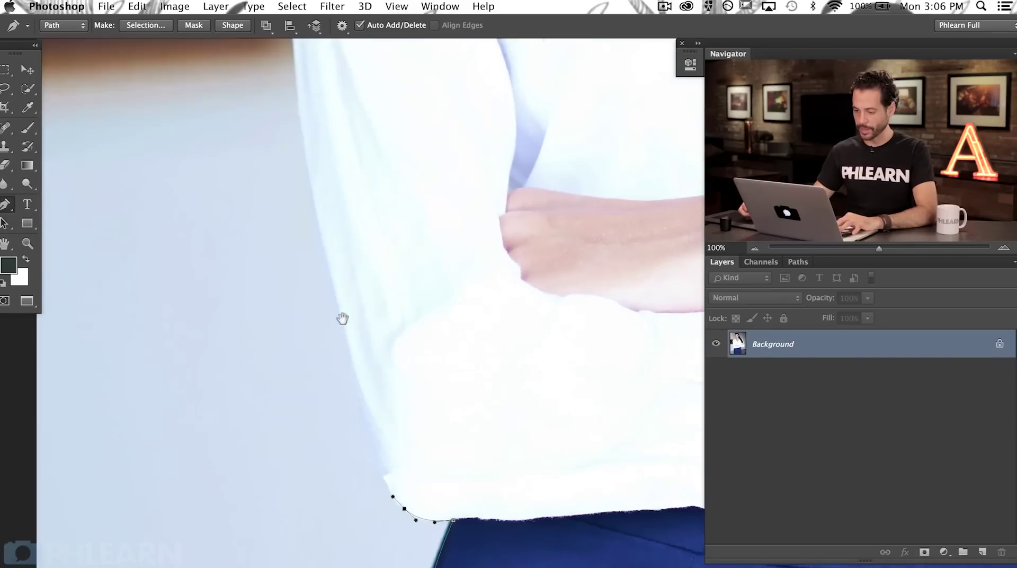
pyautogui.moveTo(312, 194); pyautogui.dragTo(304, 173)
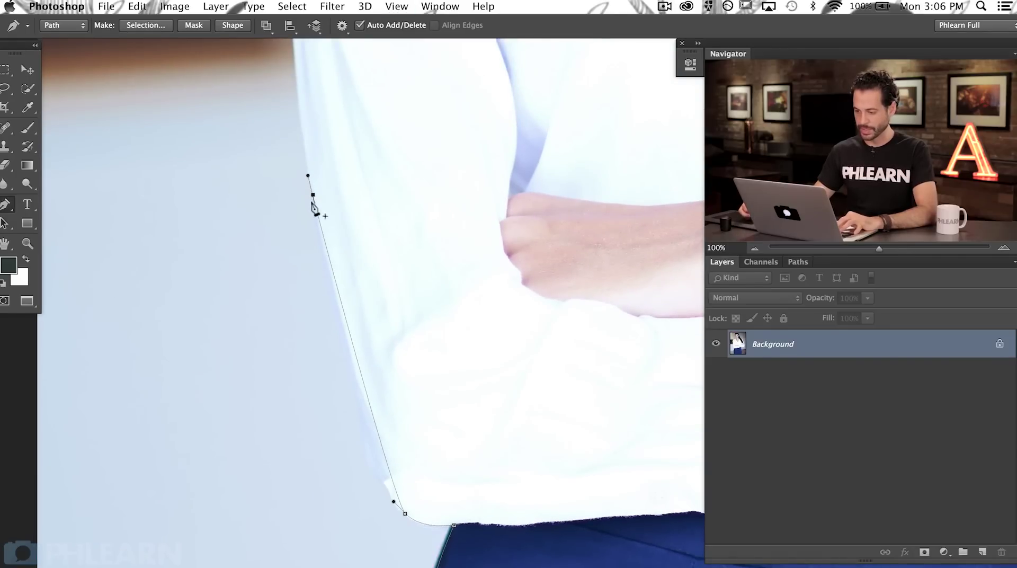
pyautogui.moveTo(338, 313); pyautogui.dragTo(354, 465)
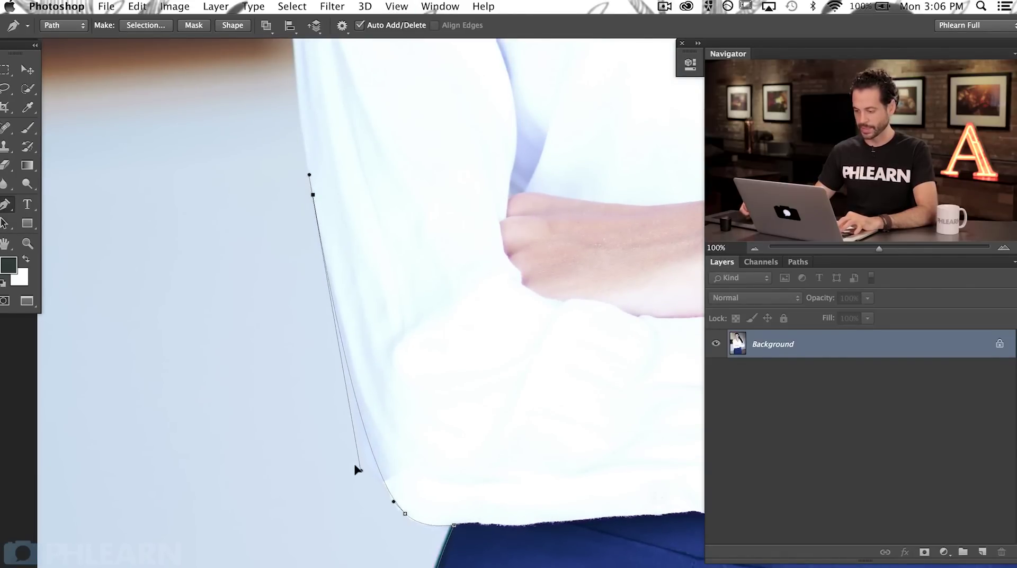
# Add a smooth anchor point on the upper sleeve below the shoulder and extend its lower handle down along the arm
pyautogui.moveTo(356, 251); pyautogui.dragTo(351, 463)
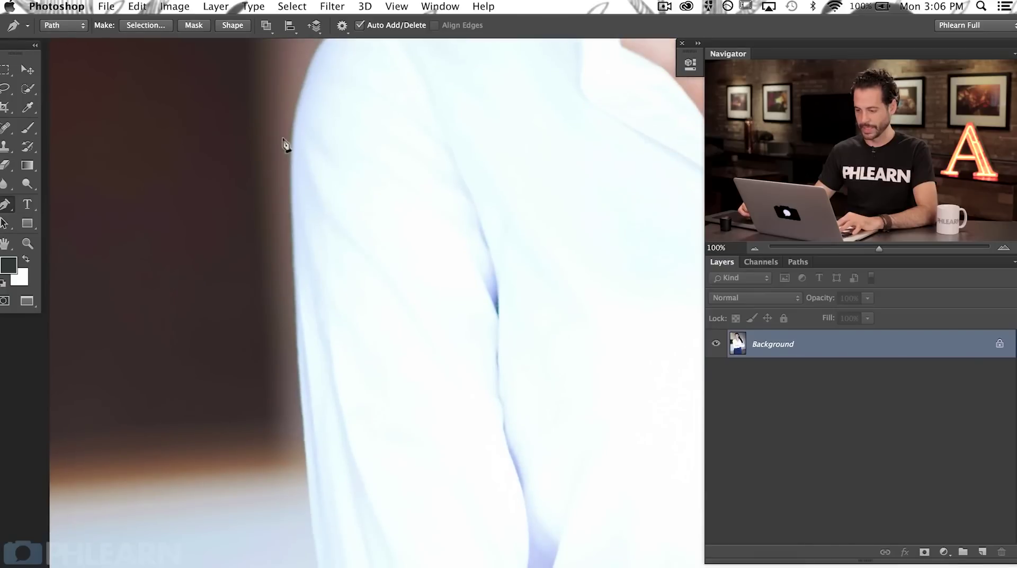
pyautogui.moveTo(292, 178); pyautogui.dragTo(294, 161)
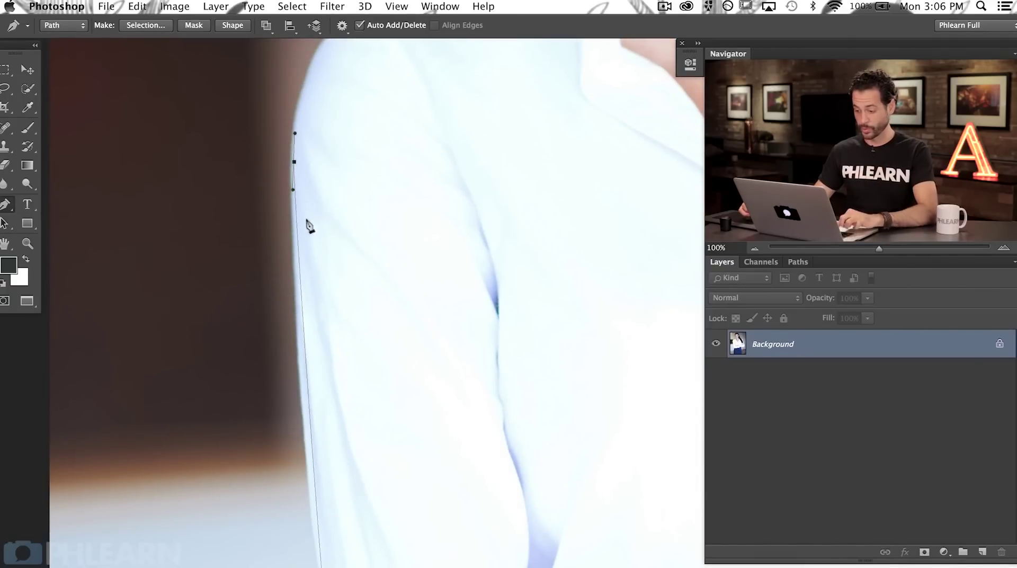
pyautogui.moveTo(289, 186); pyautogui.dragTo(286, 380)
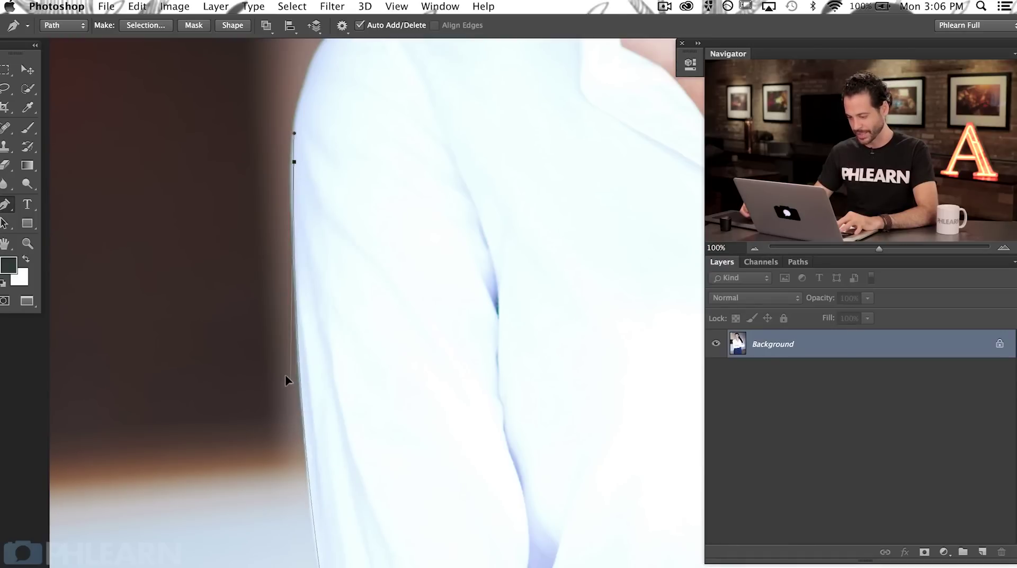
# Place a smooth anchor point on the shoulder's rounded corner and adjust its lower handle so the path hugs the curve
pyautogui.scroll(10, 308, 350)
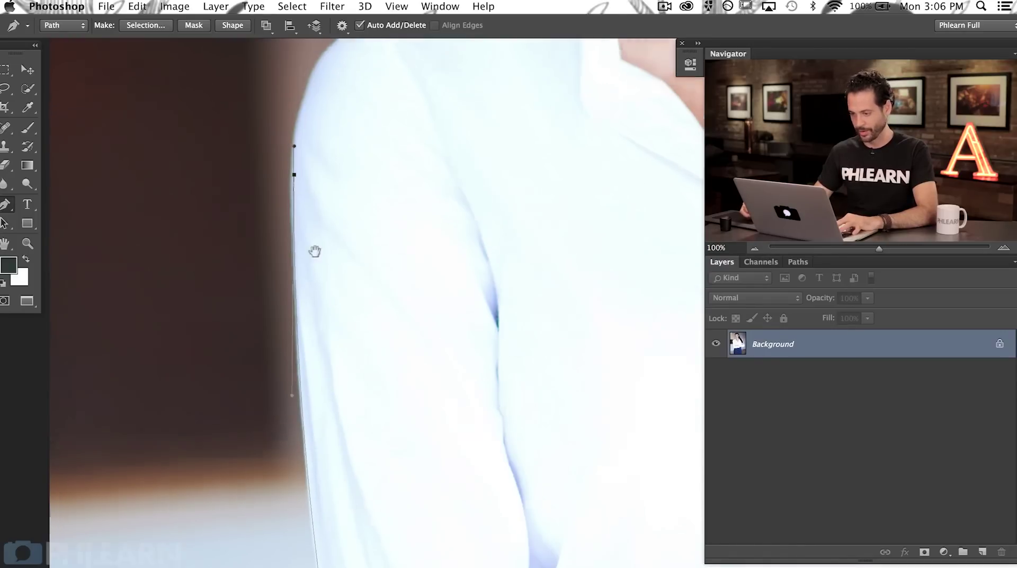
pyautogui.moveTo(341, 286); pyautogui.dragTo(356, 284)
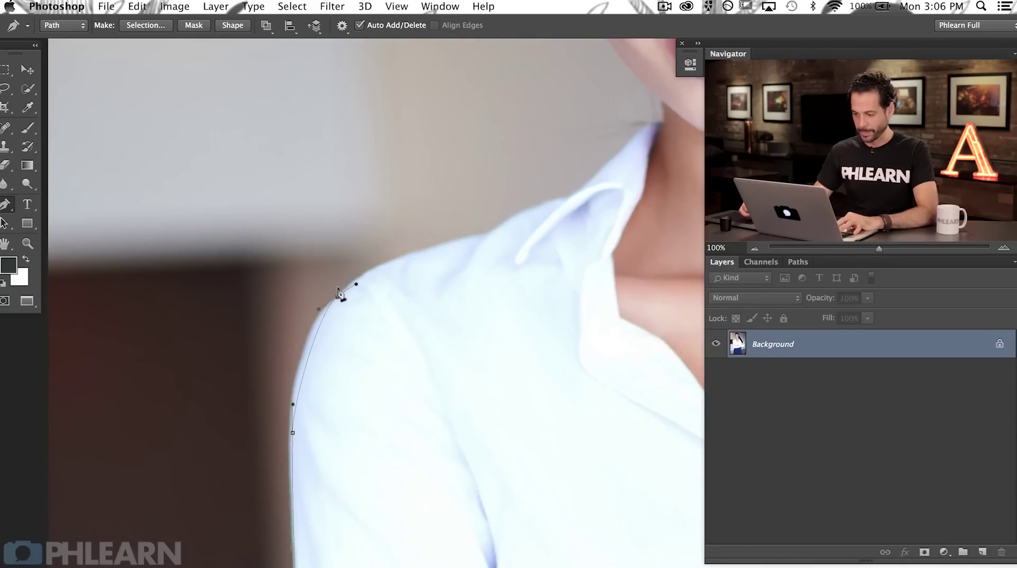
pyautogui.keyDown('ctrl'); pyautogui.click(302, 320); pyautogui.keyUp('ctrl')
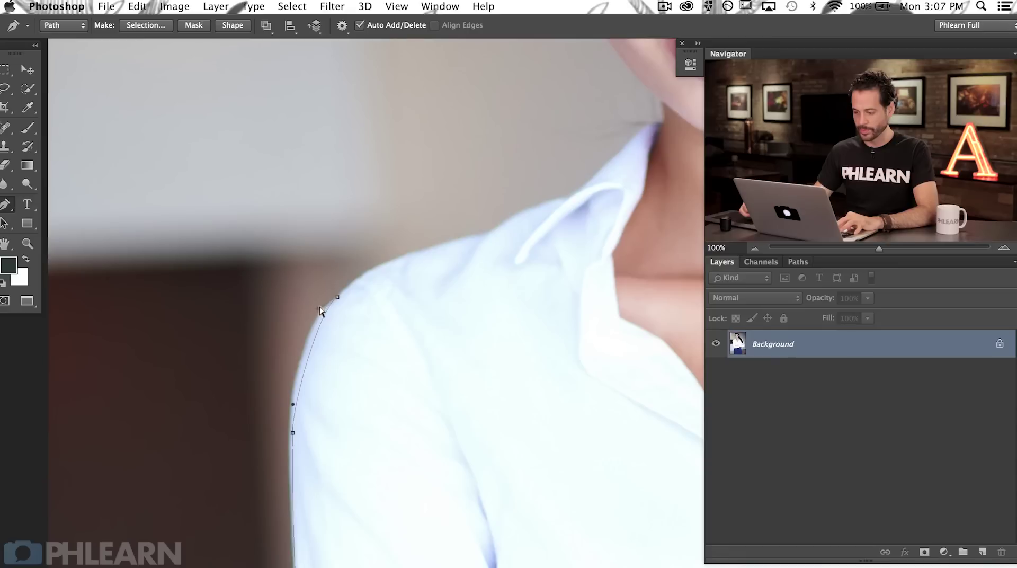
pyautogui.moveTo(311, 306); pyautogui.dragTo(300, 335)
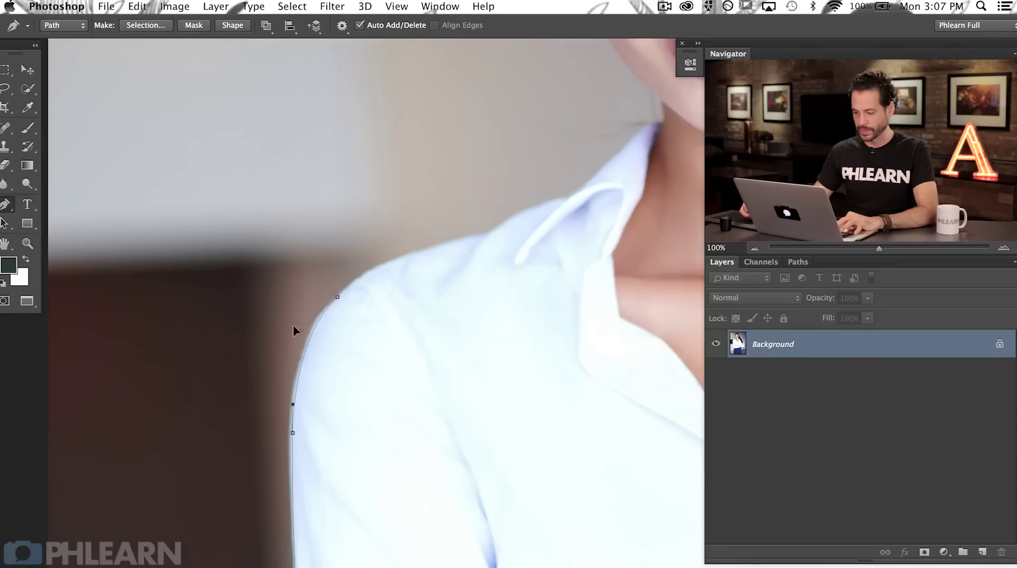
# Extend the path from the shoulder corner to a smooth anchor point near the collar, stretching its incoming handle along the shoulder line
pyautogui.click(337, 297)
pyautogui.moveTo(485, 233); pyautogui.dragTo(499, 231)
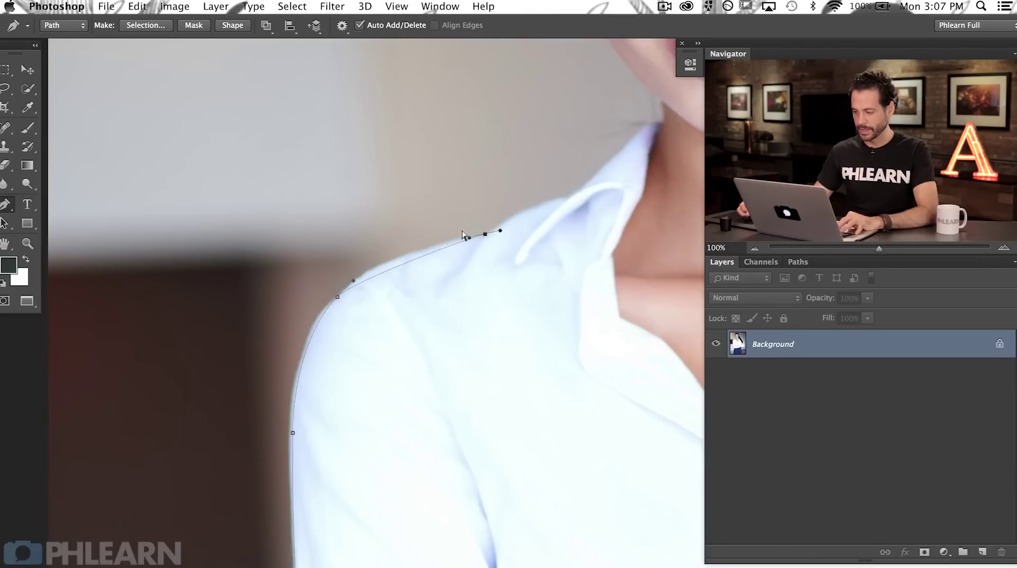
pyautogui.click(390, 255)
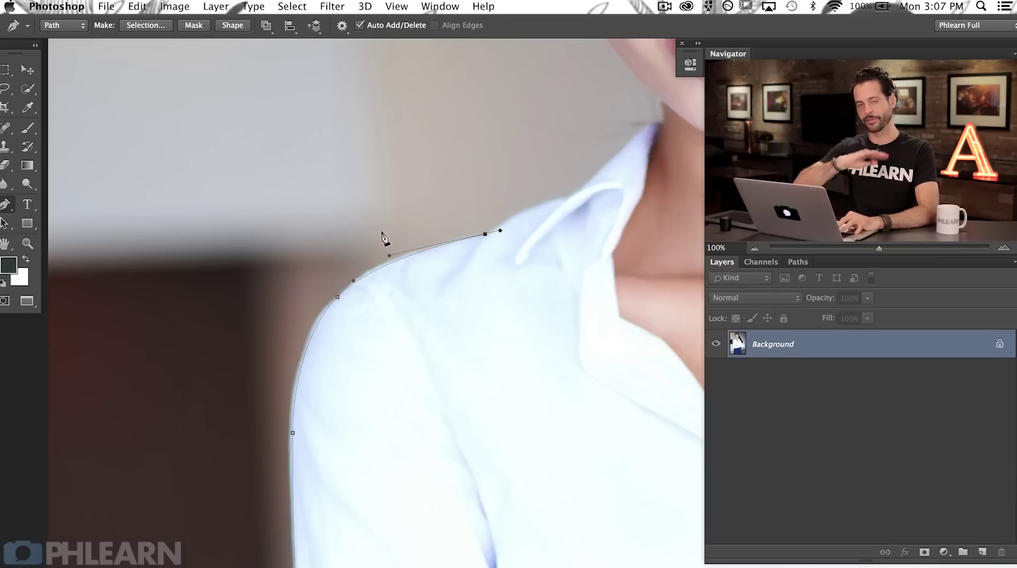
# Break the shoulder anchor's outgoing handle toward the collar and add a smooth anchor point where the shoulder fabric meets the collar fold
pyautogui.hscroll(5, 424, 354)
pyautogui.scroll(2, 424, 354)
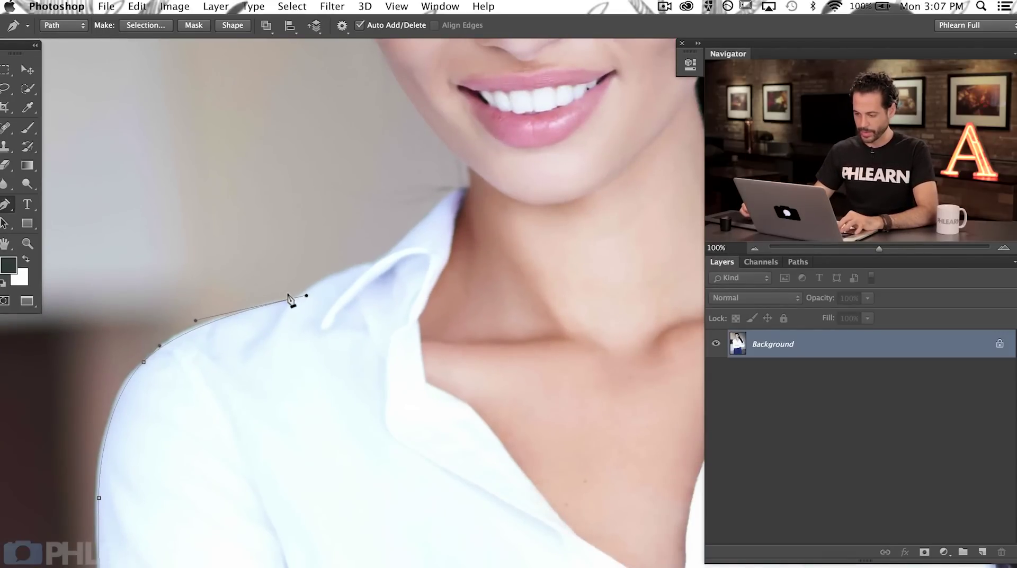
pyautogui.press('super+plus')
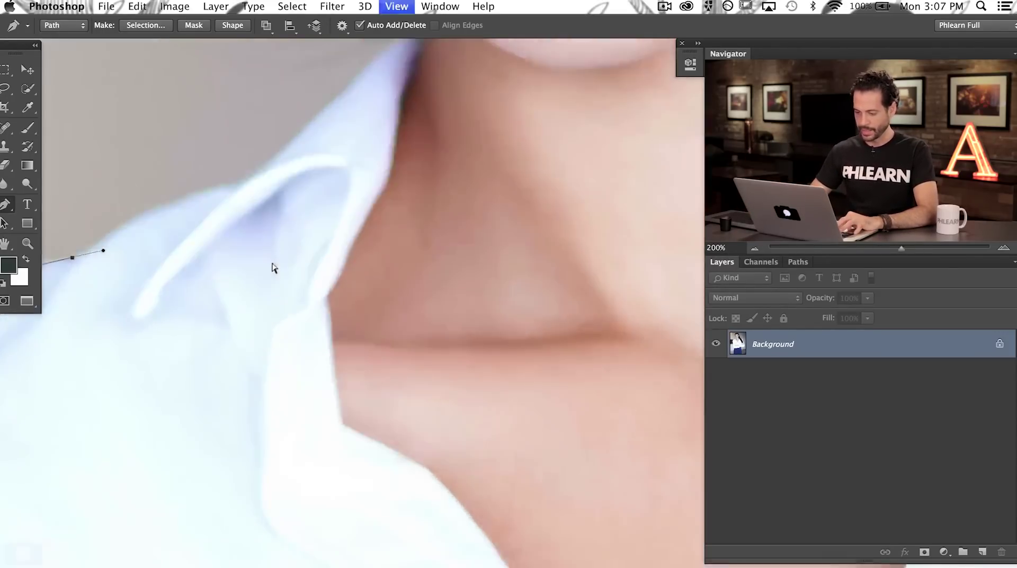
pyautogui.press('super+plus')
pyautogui.hscroll(-7, 371, 450)
pyautogui.scroll(3, 370, 450)
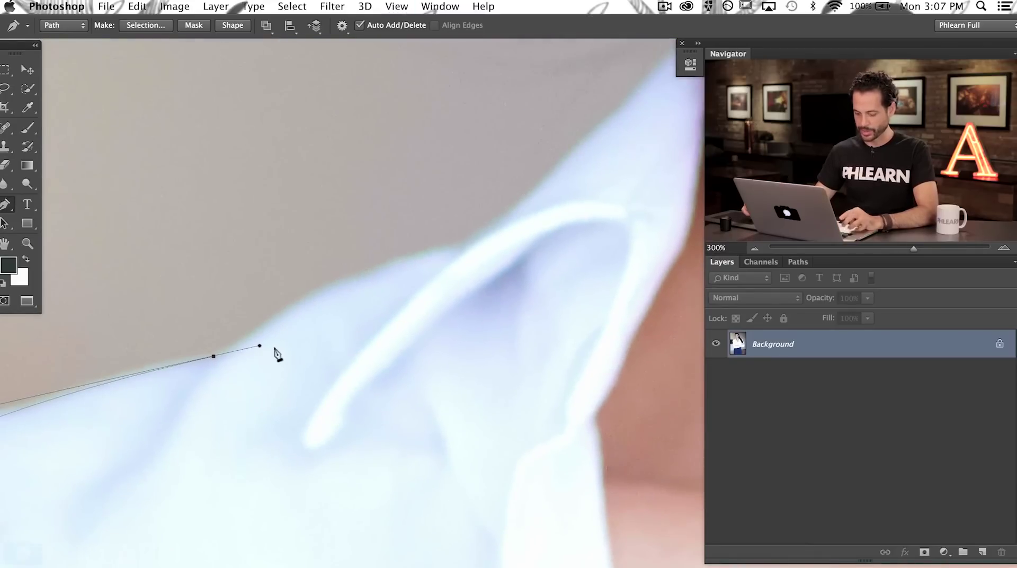
pyautogui.moveTo(254, 340)
pyautogui.mouseDown()
pyautogui.moveTo(251, 315)
pyautogui.moveTo(262, 322)
pyautogui.mouseUp()
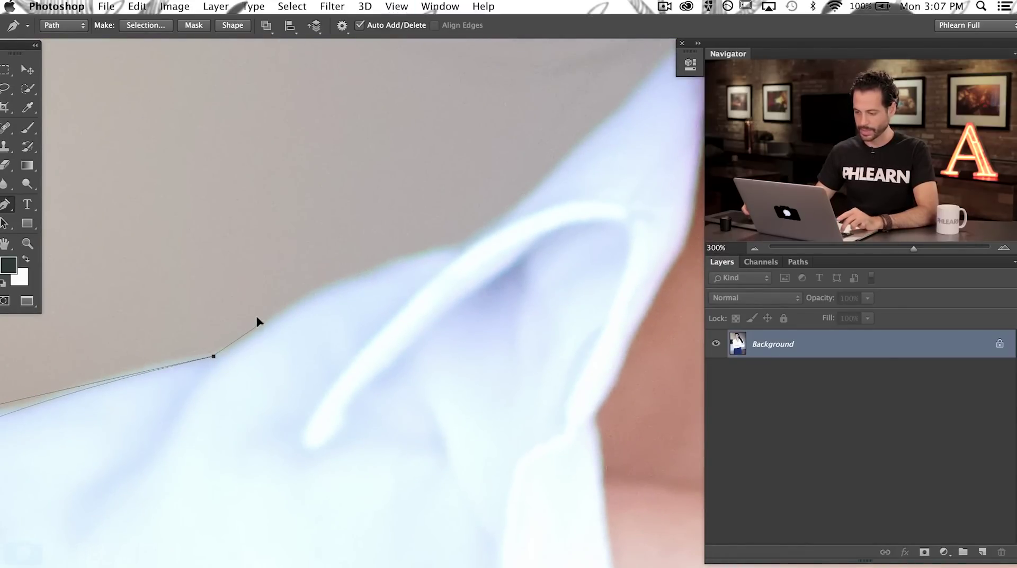
pyautogui.click(453, 246)
pyautogui.moveTo(457, 246); pyautogui.dragTo(548, 237)
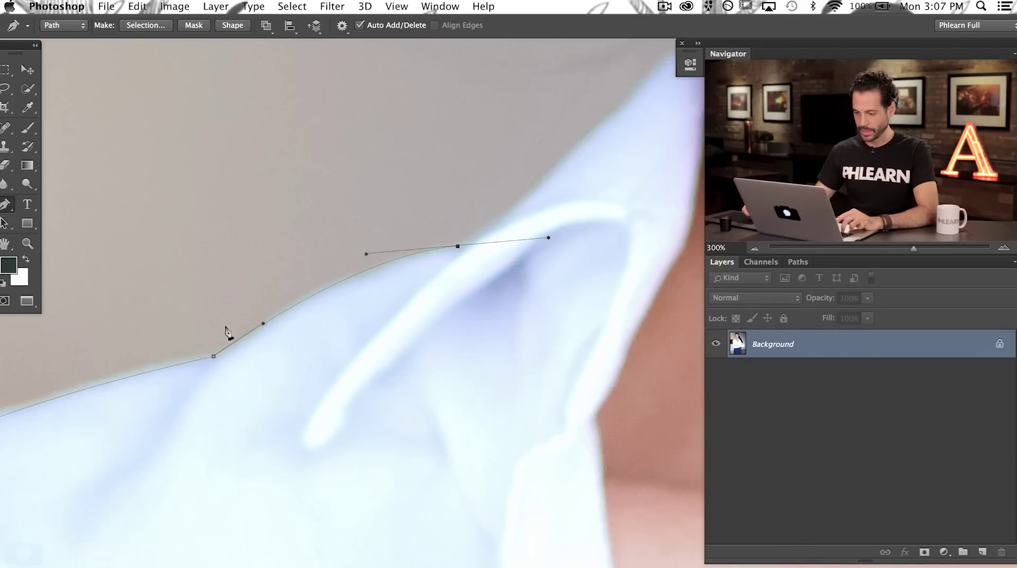
# Aim the collar-fold anchor's outgoing handle up the collar and add a smooth anchor point on the collar's upper edge
pyautogui.scroll(5, 482, 245)
pyautogui.hscroll(5, 482, 245)
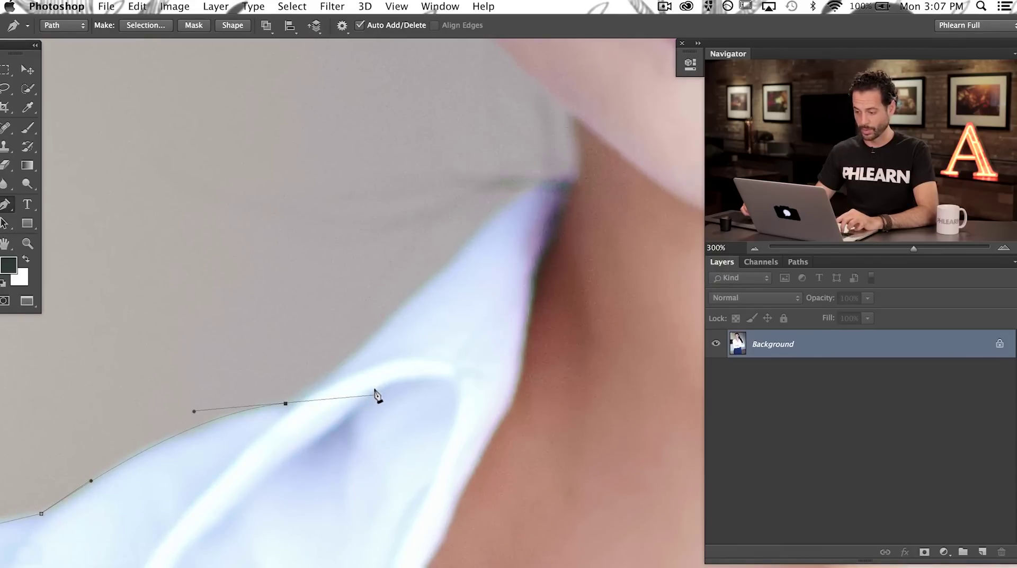
pyautogui.moveTo(372, 393); pyautogui.dragTo(349, 358)
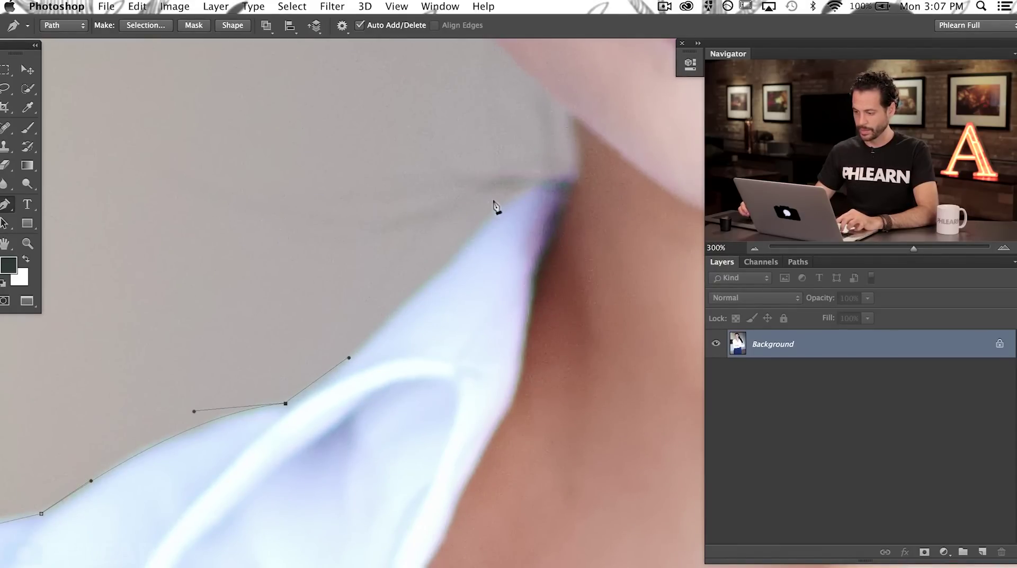
pyautogui.moveTo(467, 244); pyautogui.dragTo(486, 220)
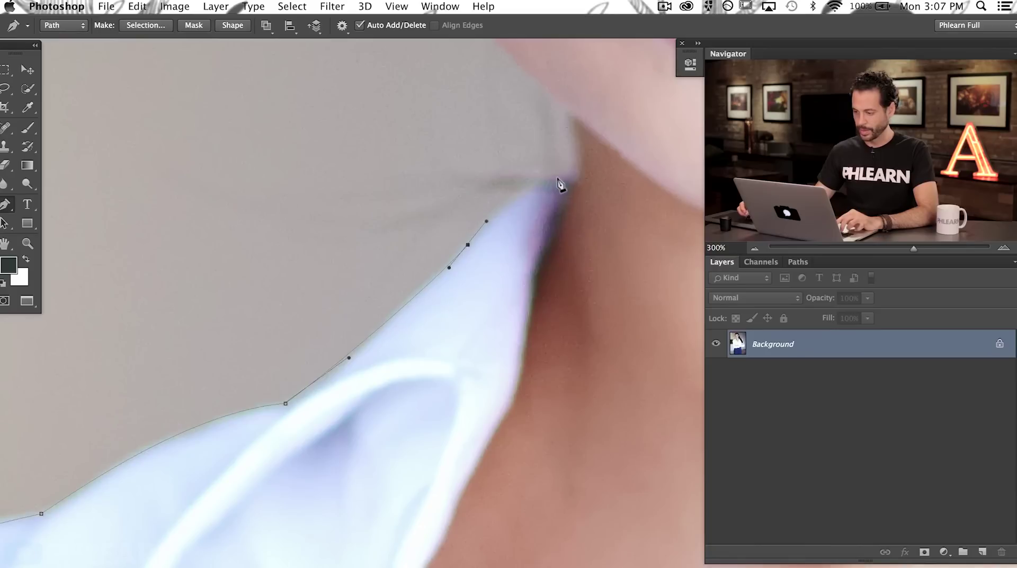
# Continue the path with an anchor point at the collar tip and another where the neck meets the jaw
pyautogui.moveTo(570, 182); pyautogui.dragTo(616, 186)
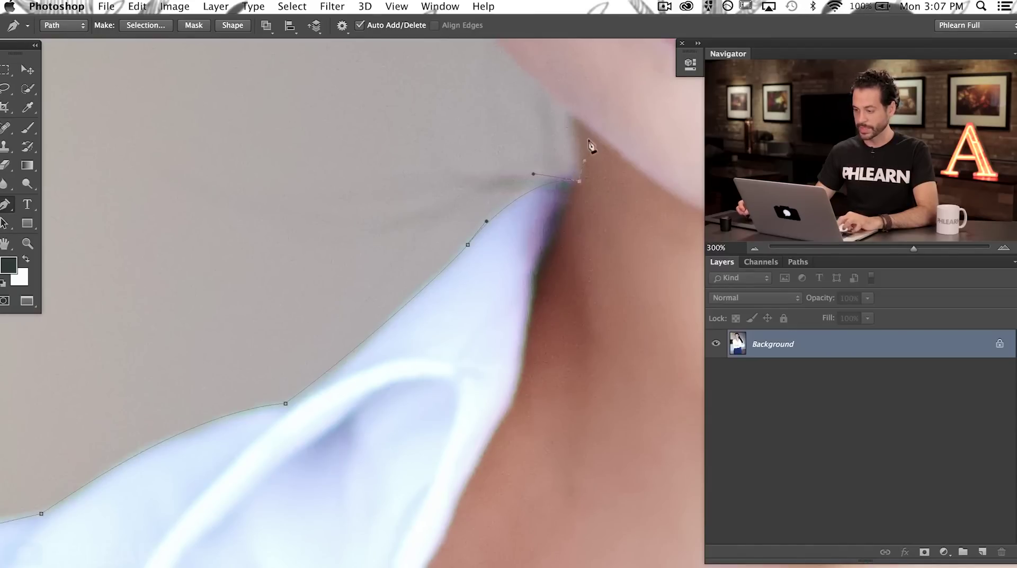
pyautogui.scroll(5, 577, 212)
pyautogui.click(551, 235)
# Trace the jaw and cheek up to eye level with smooth anchor points, refining the jaw anchor's handles and shifting it down the jawline
pyautogui.scroll(8, 455, 317)
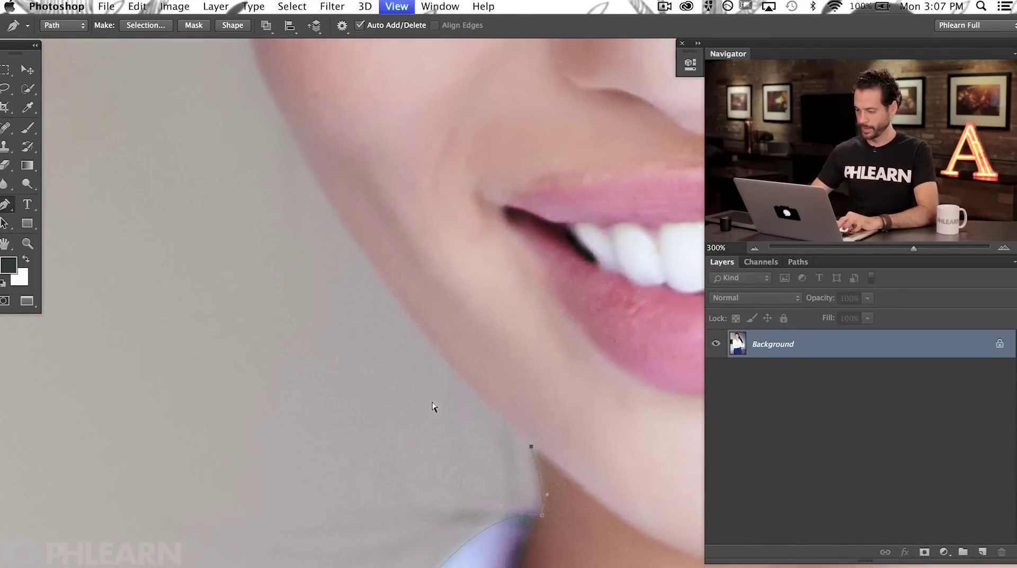
pyautogui.scroll(-2, 432, 407)
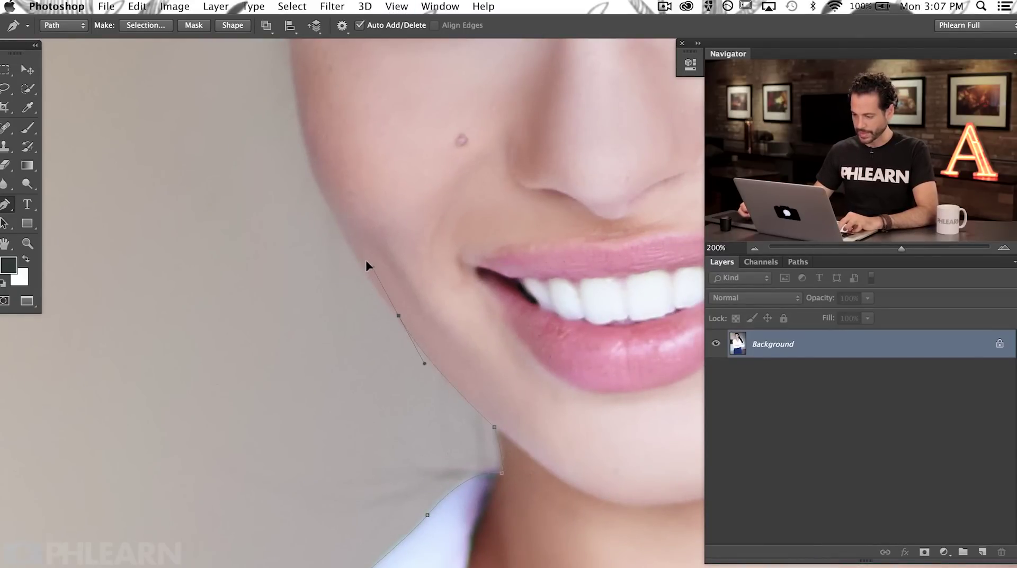
pyautogui.moveTo(361, 265); pyautogui.dragTo(361, 267)
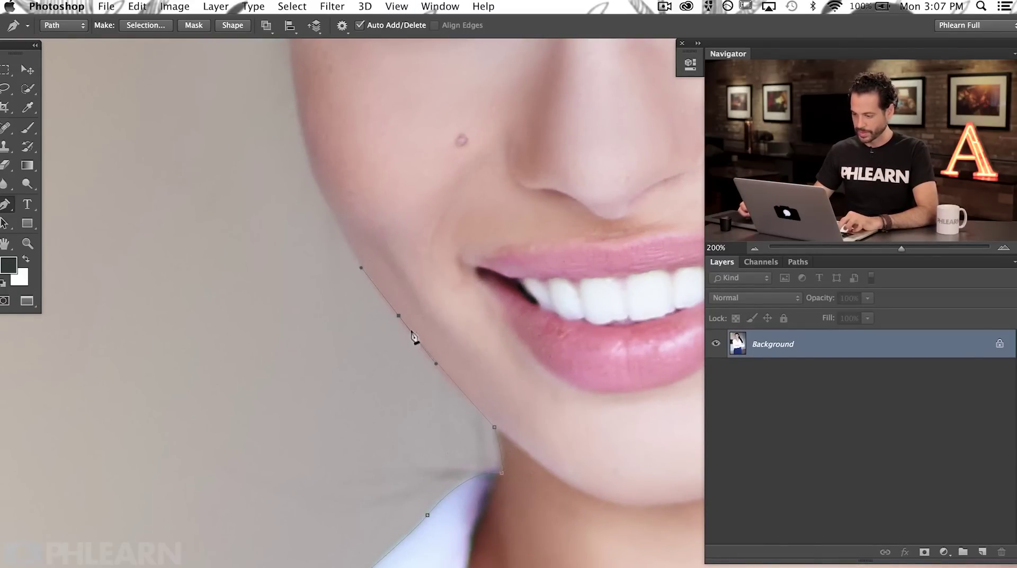
pyautogui.moveTo(395, 315); pyautogui.dragTo(409, 338)
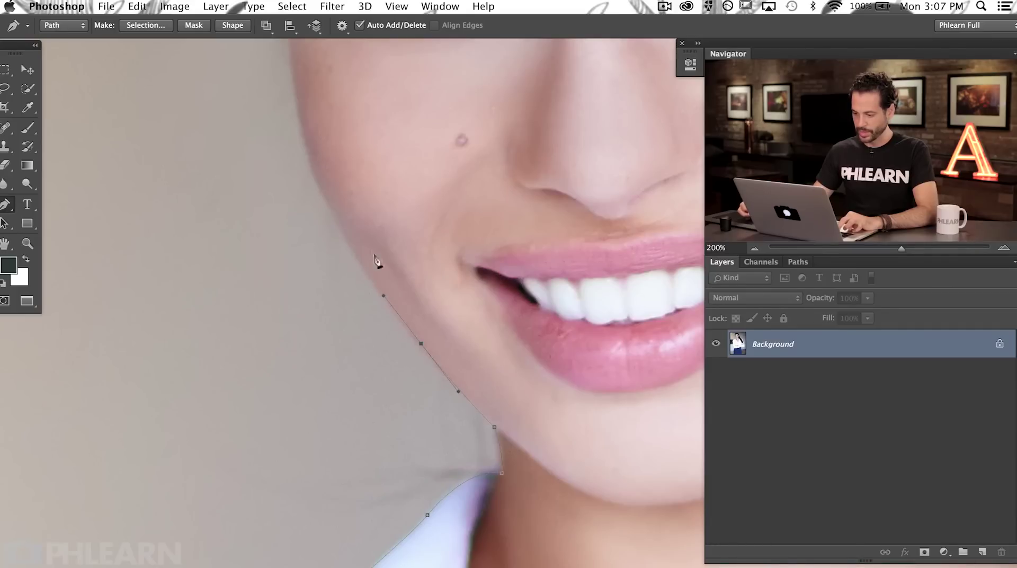
pyautogui.moveTo(316, 176); pyautogui.dragTo(296, 119)
pyautogui.keyDown('super'); pyautogui.click(288, 114); pyautogui.keyUp('super')
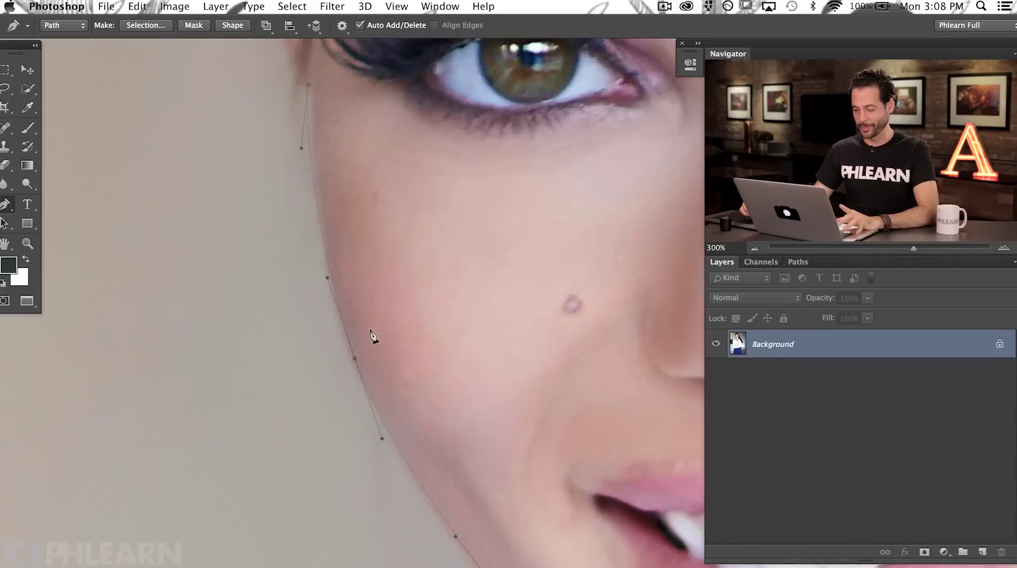
# Replace the cheek's anchor point with one slightly higher and adjust the handles so the path follows the cheek's edge
pyautogui.click(353, 359)
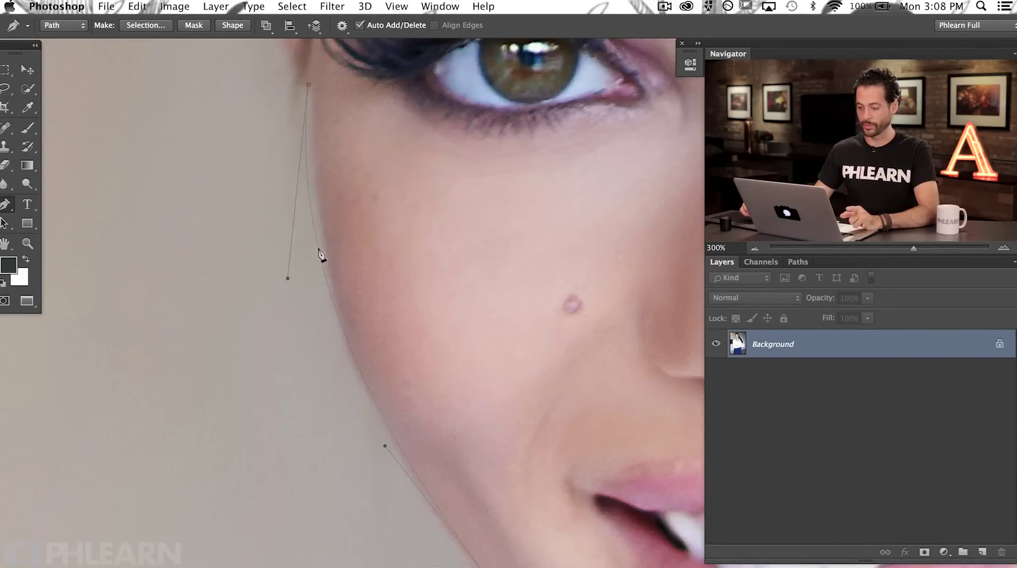
pyautogui.click(326, 285)
pyautogui.moveTo(328, 293); pyautogui.dragTo(334, 315)
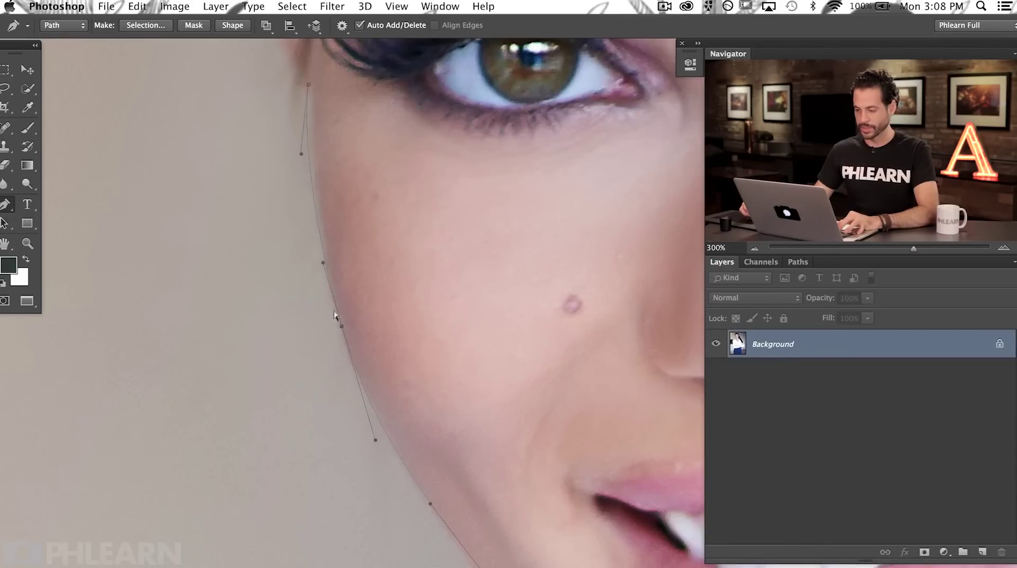
pyautogui.moveTo(297, 152); pyautogui.dragTo(306, 168)
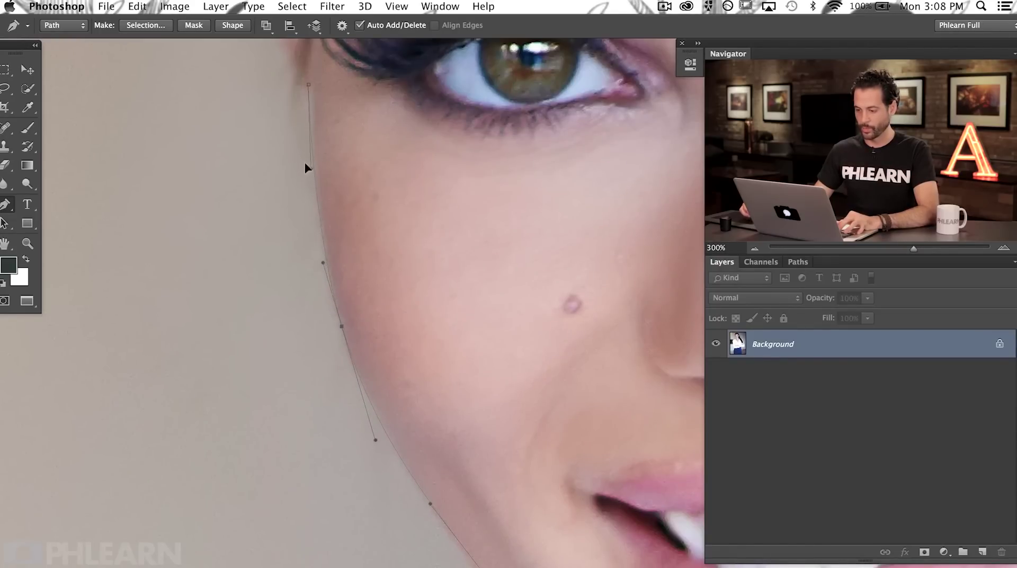
# Resume the path from its eye-level end anchor and continue it with a corner point onto the ear's lower edge
pyautogui.click(305, 85)
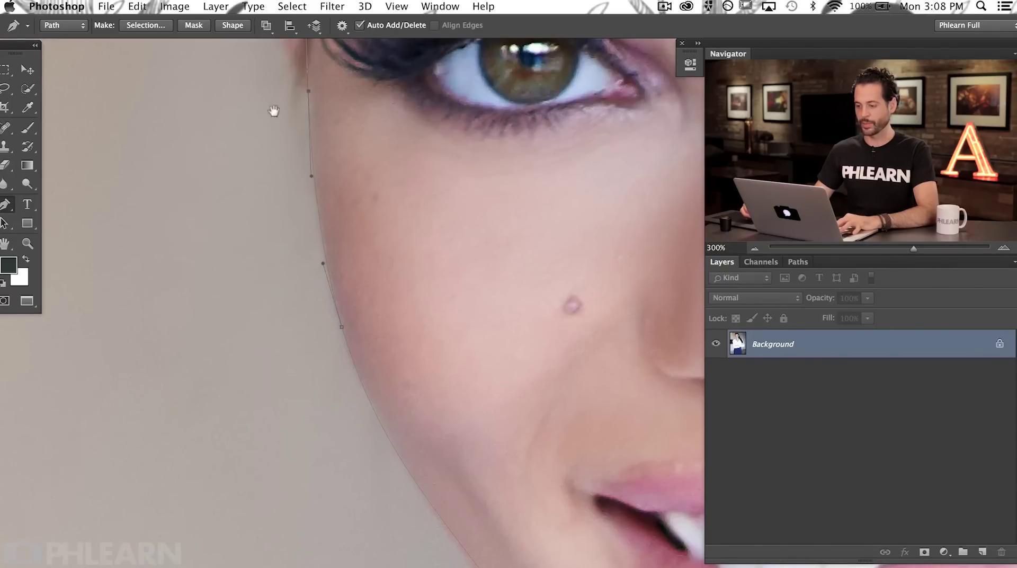
pyautogui.moveTo(273, 109); pyautogui.dragTo(297, 415)
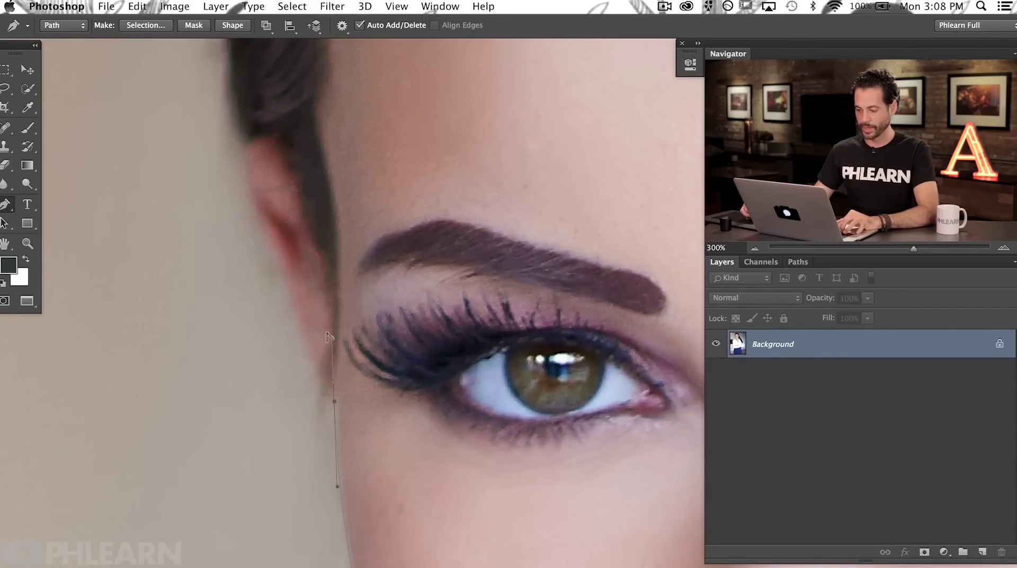
pyautogui.click(319, 377)
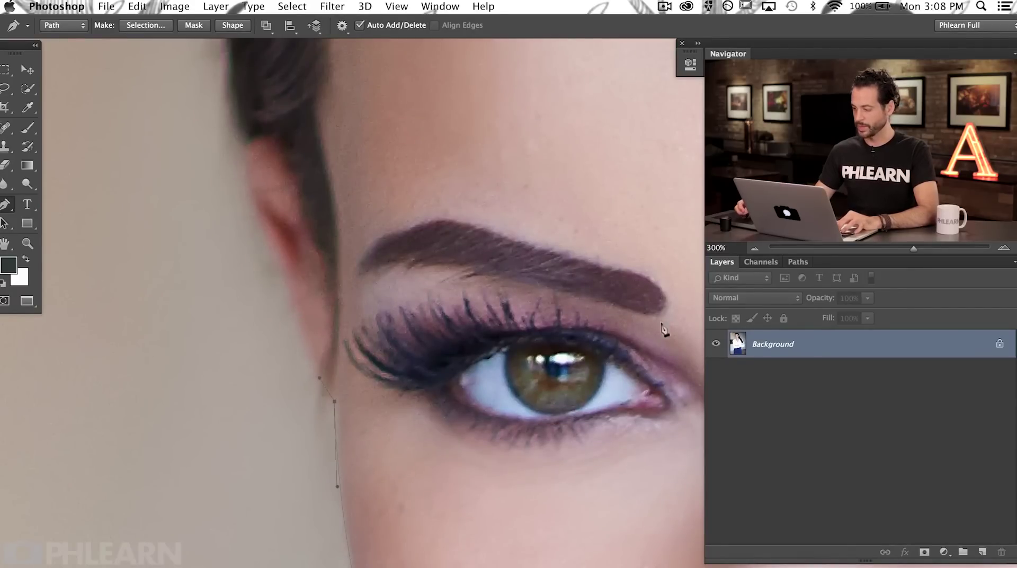
pyautogui.click(307, 349)
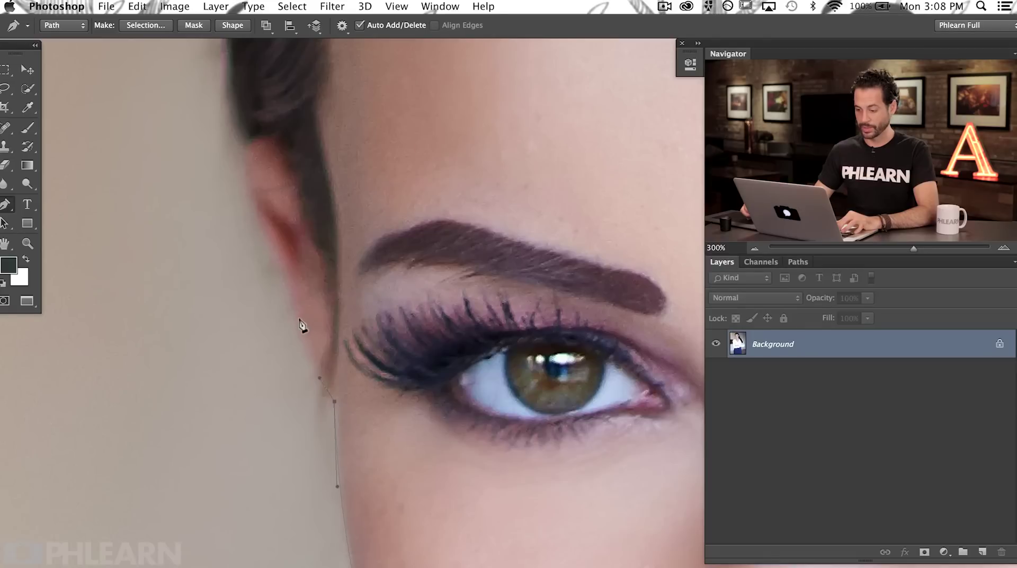
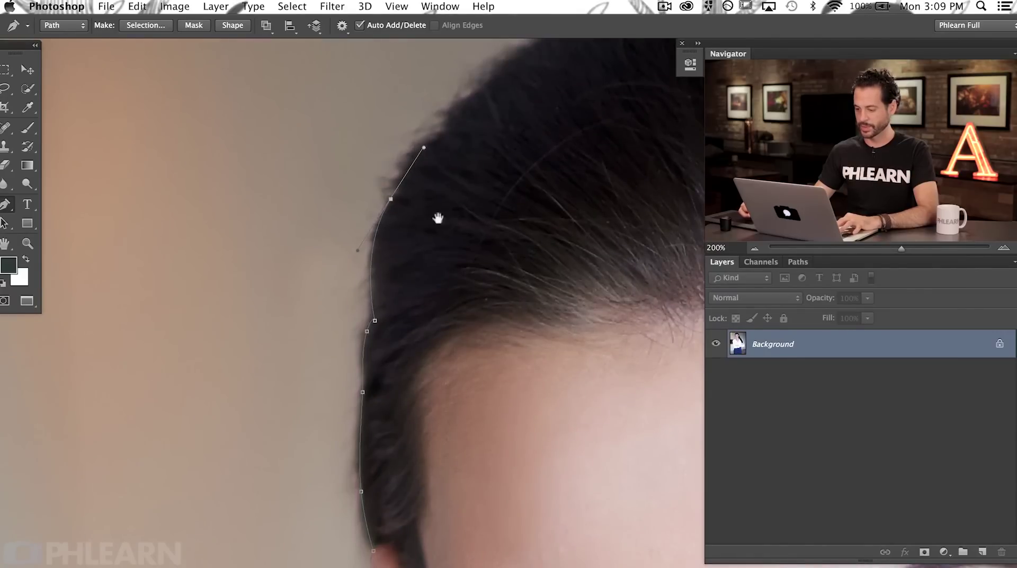
# Continue the path along the hair's outer edge up to the crown with smooth anchor points, ending at the notch near the top
pyautogui.scroll(5, 397, 297)
pyautogui.scroll(3, 396, 275)
pyautogui.hscroll(2, 396, 275)
pyautogui.moveTo(429, 239); pyautogui.dragTo(492, 210)
pyautogui.scroll(3, 466, 209)
pyautogui.hscroll(5, 466, 209)
pyautogui.moveTo(573, 238); pyautogui.dragTo(593, 262)
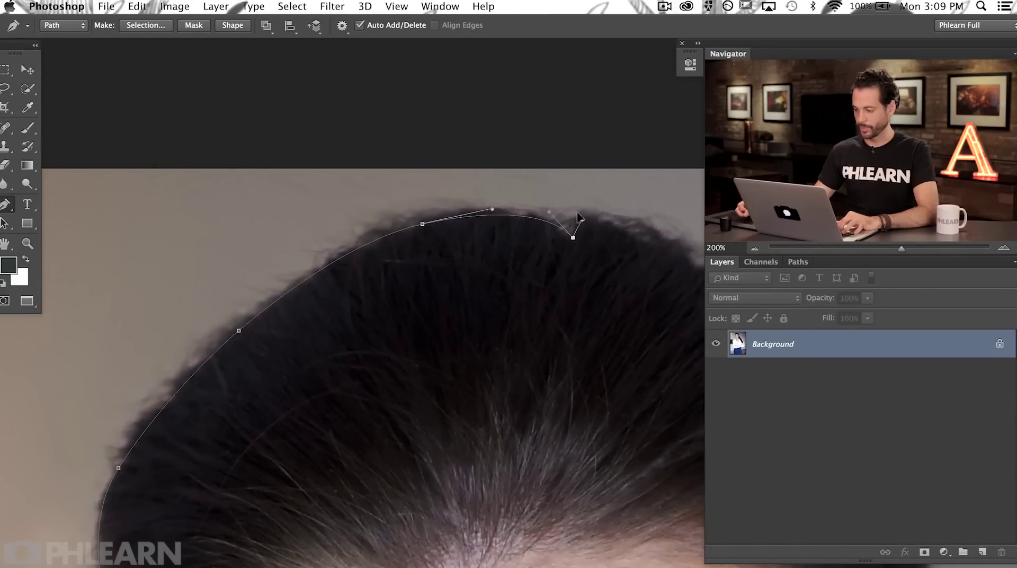
# Trace the hair from the crown down the other side of the head and around the small protruding bump with short-handled anchor points
pyautogui.moveTo(600, 220); pyautogui.dragTo(312, 179)
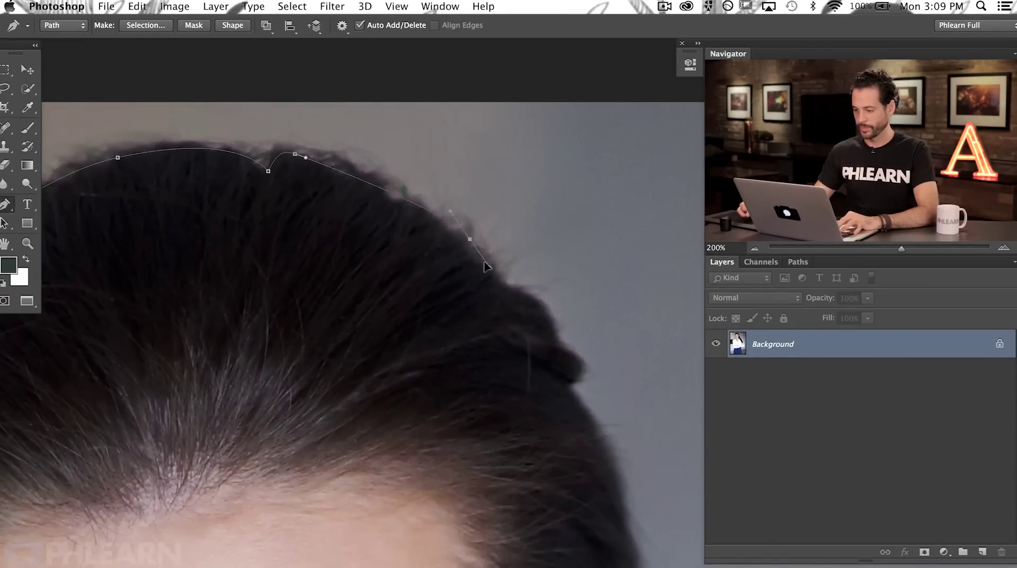
pyautogui.moveTo(388, 199); pyautogui.dragTo(461, 241)
pyautogui.press('super+z')
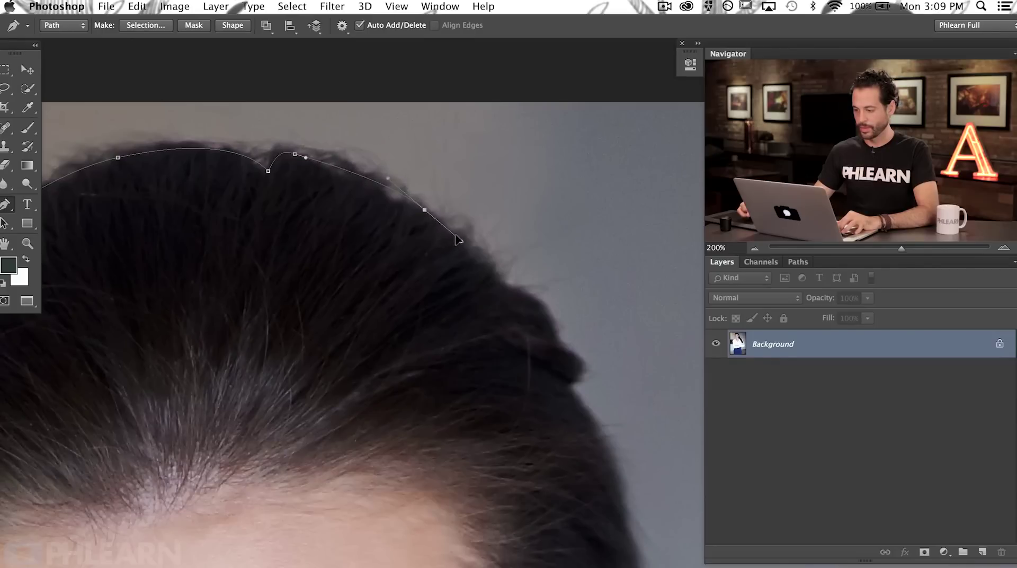
pyautogui.moveTo(498, 279); pyautogui.dragTo(543, 306)
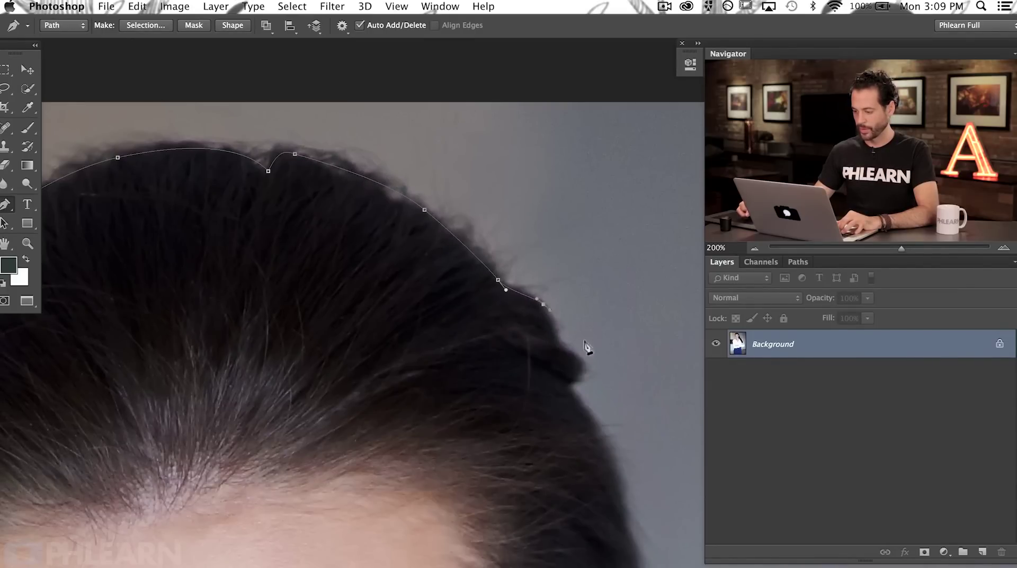
pyautogui.moveTo(575, 365); pyautogui.dragTo(472, 274)
pyautogui.moveTo(478, 311); pyautogui.dragTo(501, 345)
pyautogui.scroll(-5, 406, 270)
pyautogui.hscroll(5, 405, 270)
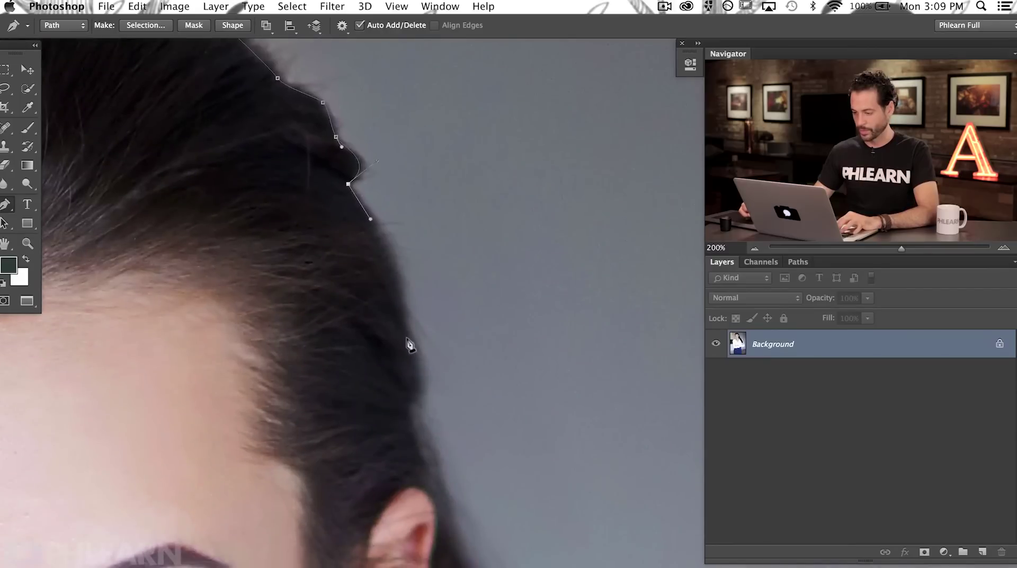
# Continue the path down the hair's outer edge to beside the ear with smooth anchor points
pyautogui.moveTo(406, 318); pyautogui.dragTo(412, 366)
pyautogui.moveTo(411, 405); pyautogui.dragTo(425, 447)
pyautogui.moveTo(458, 511); pyautogui.dragTo(400, 212)
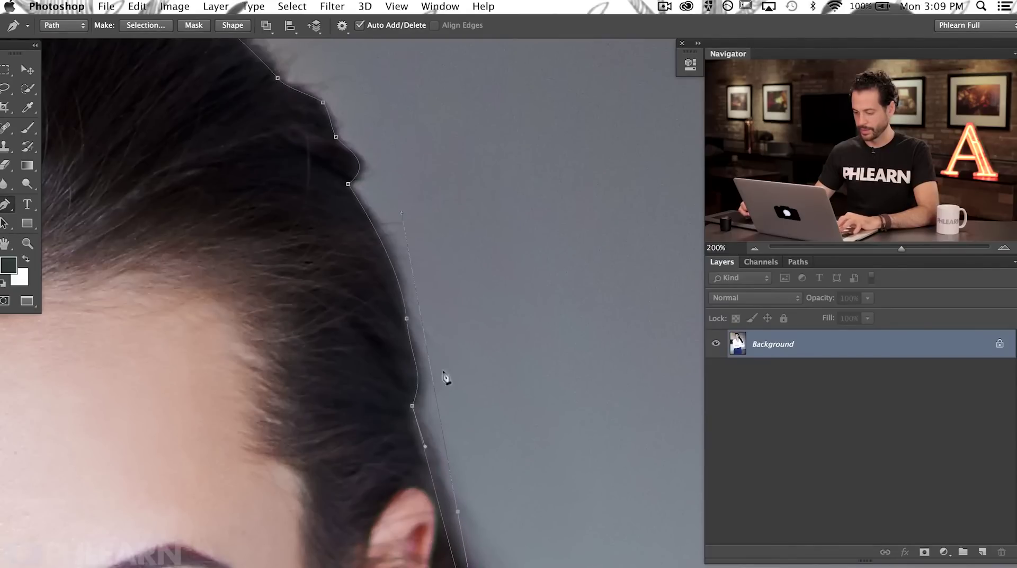
pyautogui.moveTo(465, 495); pyautogui.dragTo(395, 176)
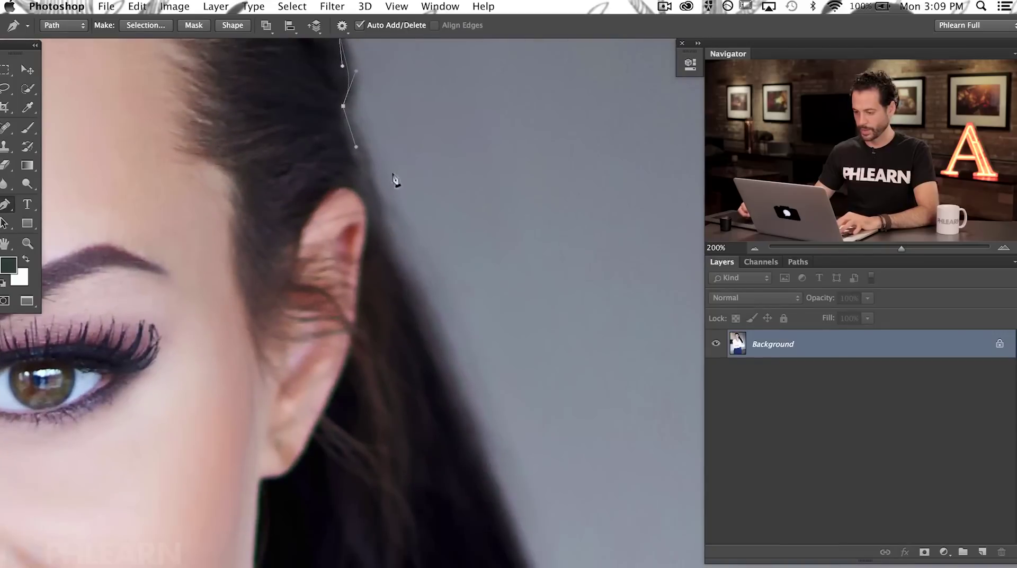
pyautogui.moveTo(390, 258); pyautogui.dragTo(394, 270)
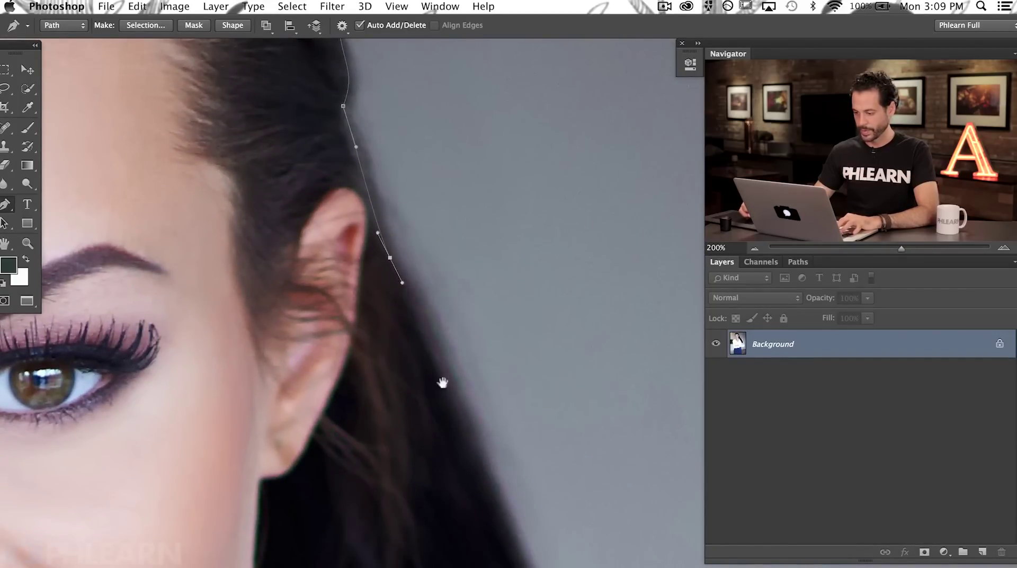
# Add a smooth anchor point on the long hair above the shoulder and lengthen its incoming handle so the curve follows the hair
pyautogui.moveTo(442, 382); pyautogui.dragTo(379, 243)
pyautogui.press('super+minus')
pyautogui.moveTo(479, 500); pyautogui.dragTo(344, 426)
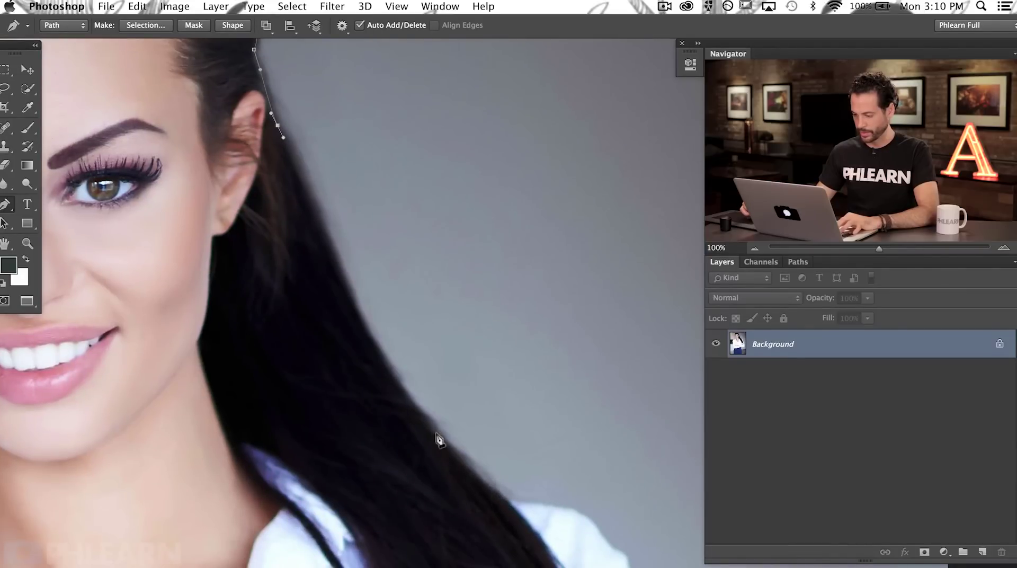
pyautogui.click(422, 418)
pyautogui.moveTo(441, 447); pyautogui.dragTo(449, 454)
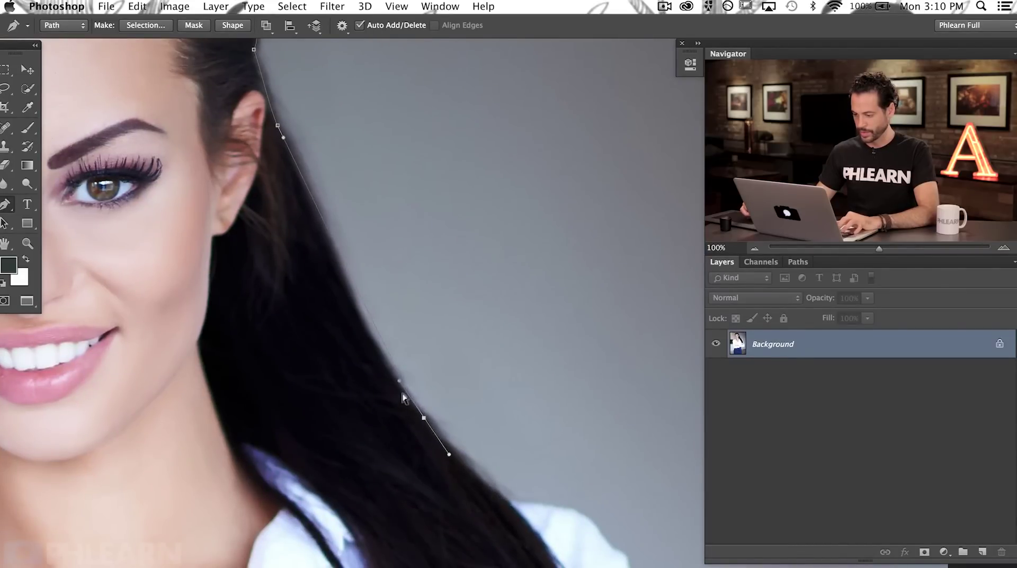
pyautogui.click(395, 381)
pyautogui.moveTo(395, 380); pyautogui.dragTo(345, 320)
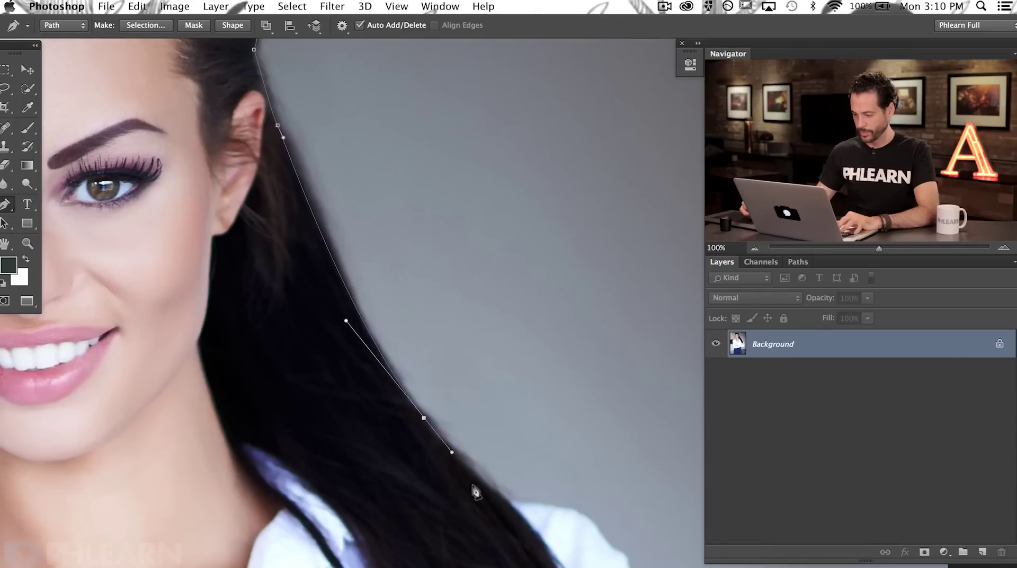
# Place an anchor point where the hair meets the white shirt and trace the shoulder's bumpy edge down to the upper sleeve
pyautogui.click(511, 503)
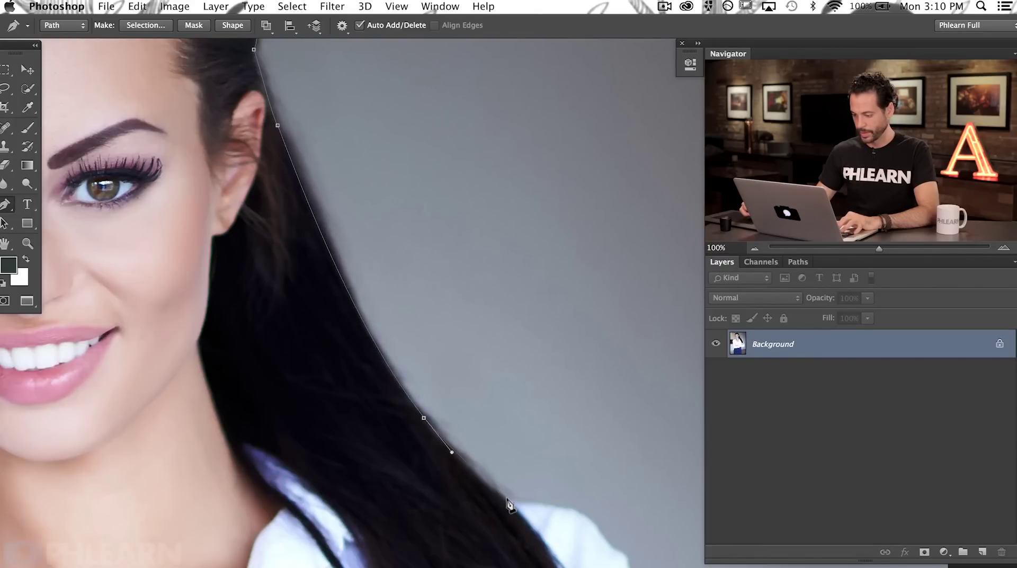
pyautogui.keyDown('ctrl'); pyautogui.click(422, 417); pyautogui.keyUp('ctrl')
pyautogui.moveTo(504, 502); pyautogui.dragTo(352, 331)
pyautogui.hotkey('ctrl', '+')
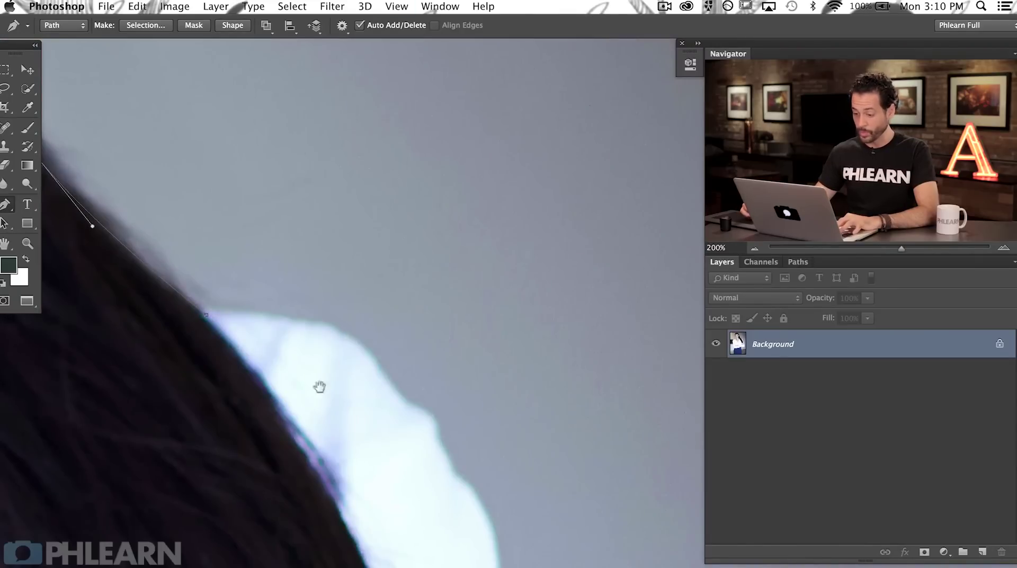
pyautogui.moveTo(383, 286); pyautogui.dragTo(405, 292)
pyautogui.moveTo(463, 362); pyautogui.dragTo(442, 298)
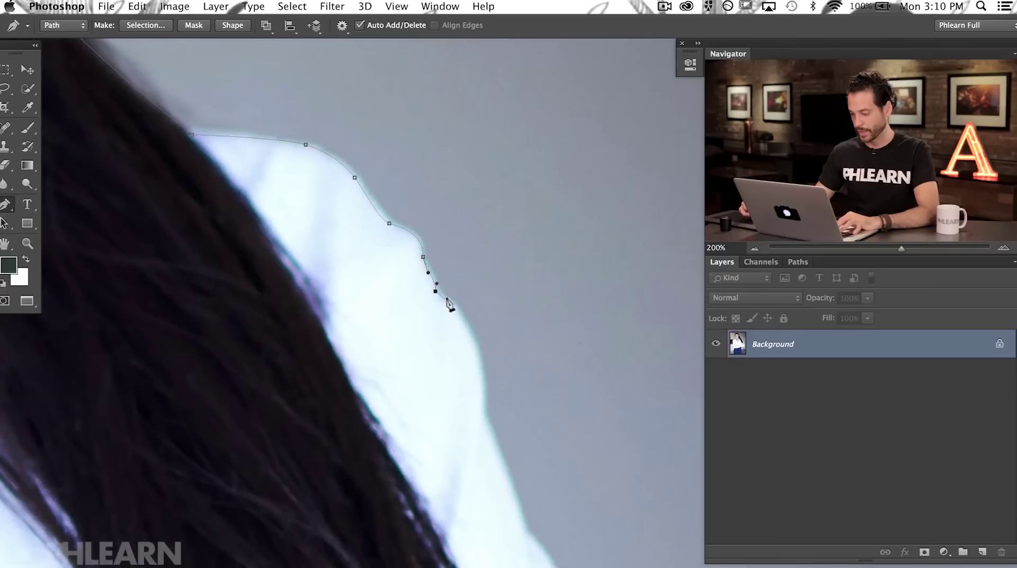
# Trace the next sleeve bulge, adjust its anchor's outgoing handle, and add an anchor point at the fold below it
pyautogui.moveTo(482, 411); pyautogui.dragTo(393, 320)
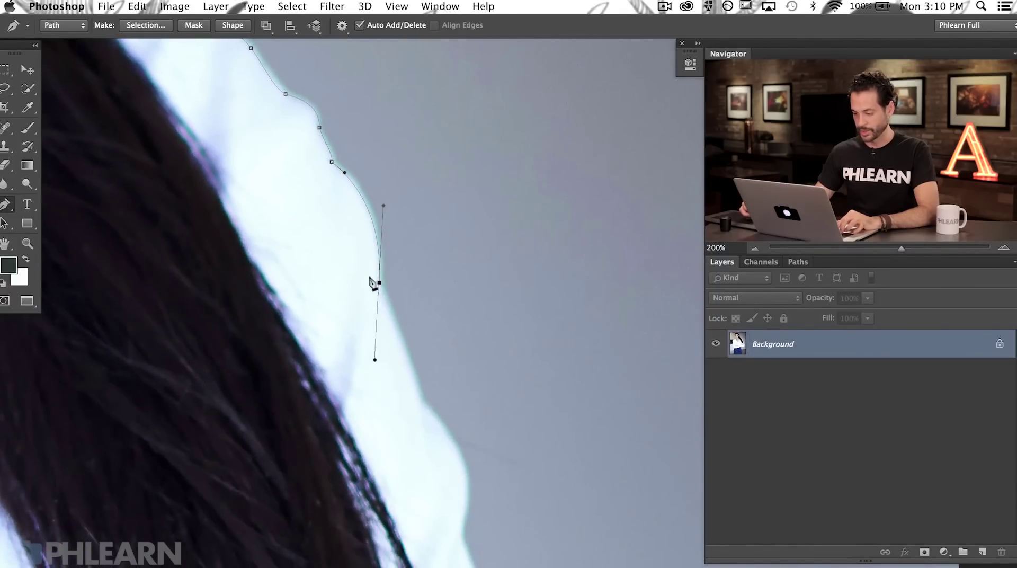
pyautogui.moveTo(373, 359); pyautogui.dragTo(379, 283)
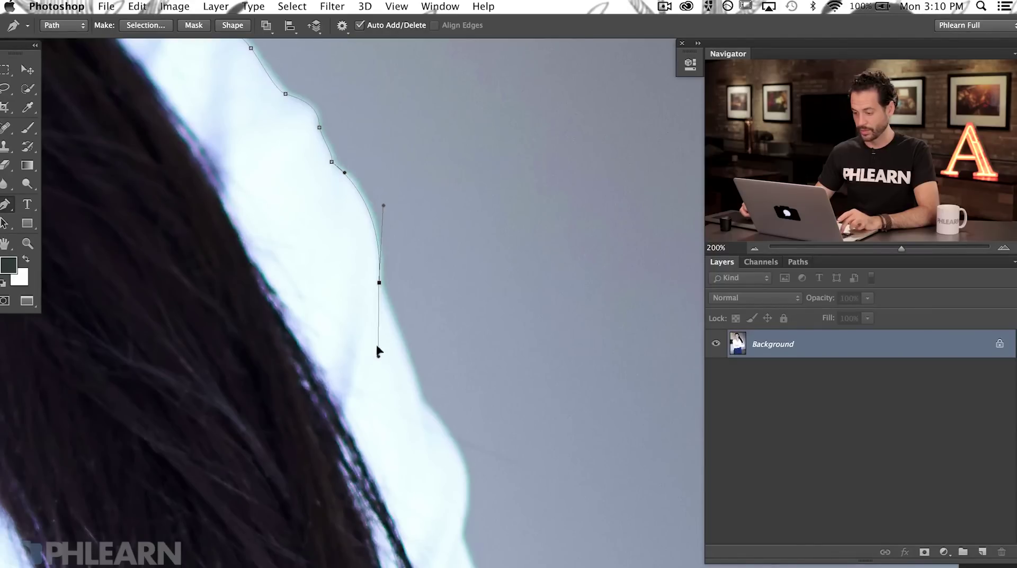
pyautogui.moveTo(423, 405); pyautogui.dragTo(434, 426)
pyautogui.hotkey('ctrl', 'z')
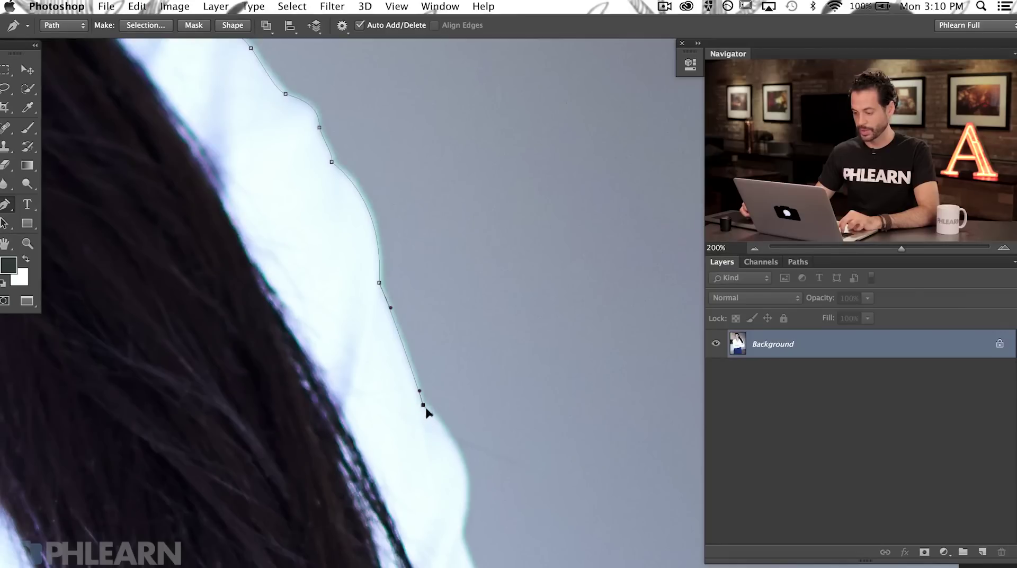
# Trace the following sleeve bulge, refine its anchor point's position and handle, and add an anchor point at the dip beneath it
pyautogui.moveTo(463, 460); pyautogui.dragTo(394, 355)
pyautogui.moveTo(393, 425); pyautogui.dragTo(391, 380)
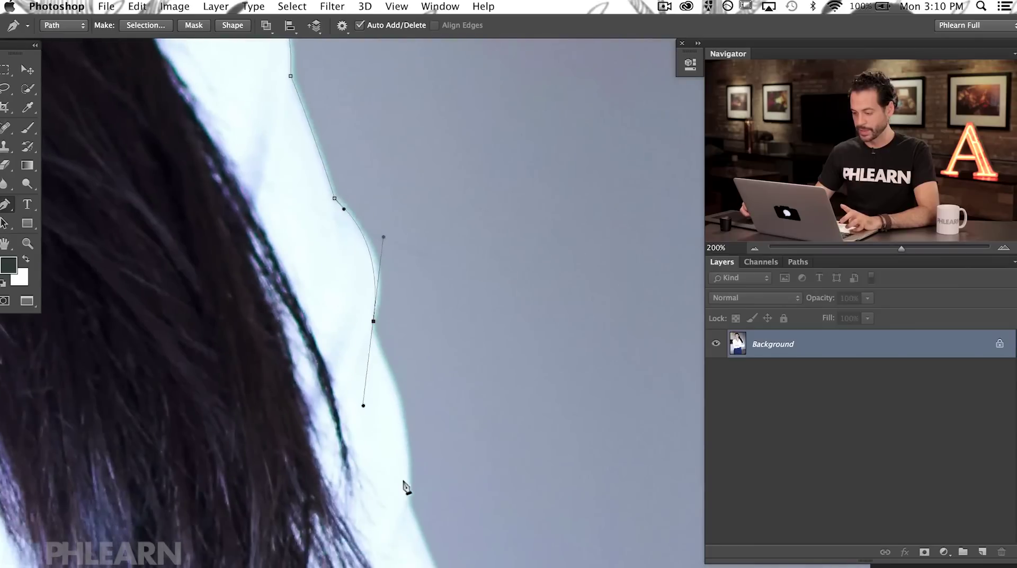
pyautogui.moveTo(407, 427); pyautogui.dragTo(409, 469)
pyautogui.press('super+z')
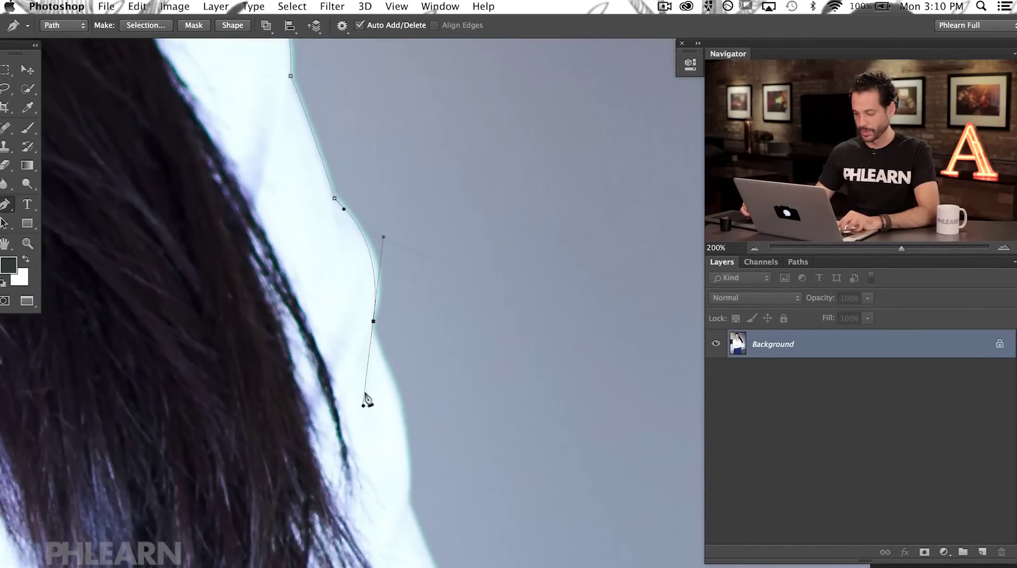
pyautogui.moveTo(362, 406); pyautogui.dragTo(382, 363)
pyautogui.moveTo(373, 321); pyautogui.dragTo(367, 330)
pyautogui.moveTo(406, 500); pyautogui.dragTo(418, 527)
# Continue the path down the straight stretch of sleeve to just above the first red fingernail that overlaps the sleeve's edge
pyautogui.scroll(-10, 418, 527)
pyautogui.hscroll(3, 417, 527)
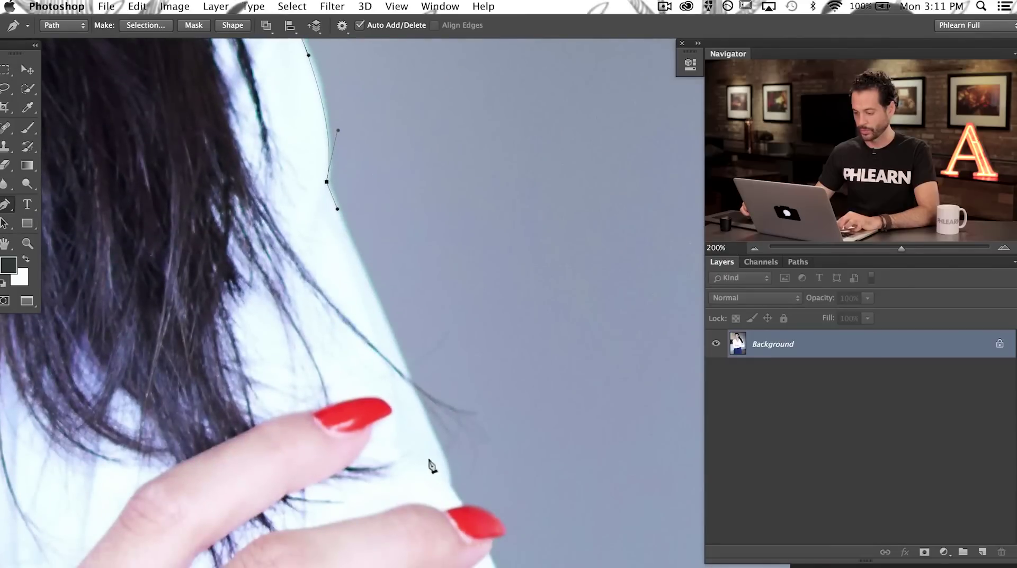
pyautogui.moveTo(417, 399); pyautogui.dragTo(438, 445)
pyautogui.click(461, 505)
# Trace around the two red fingernails that extend past the sleeve's edge with closely spaced anchor points
pyautogui.scroll(-4, 461, 504)
pyautogui.hscroll(3, 460, 504)
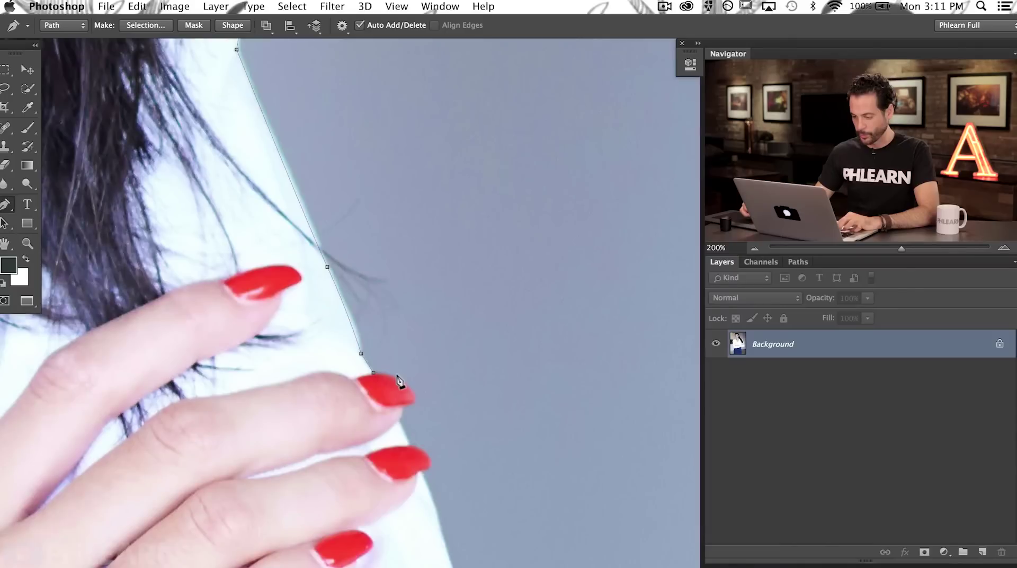
pyautogui.moveTo(415, 396); pyautogui.dragTo(387, 409)
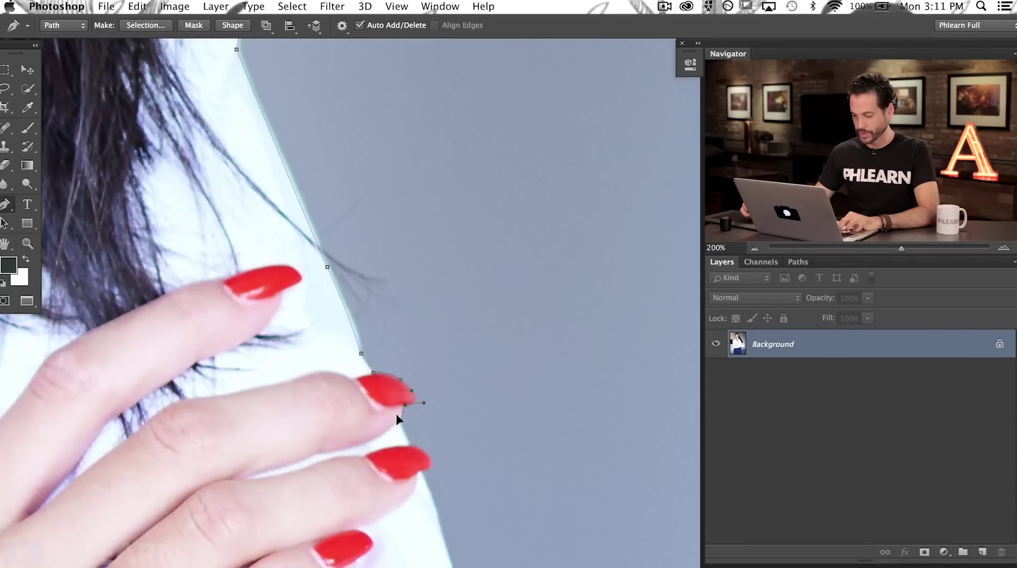
pyautogui.click(409, 444)
pyautogui.scroll(-2, 423, 459)
pyautogui.hscroll(2, 423, 458)
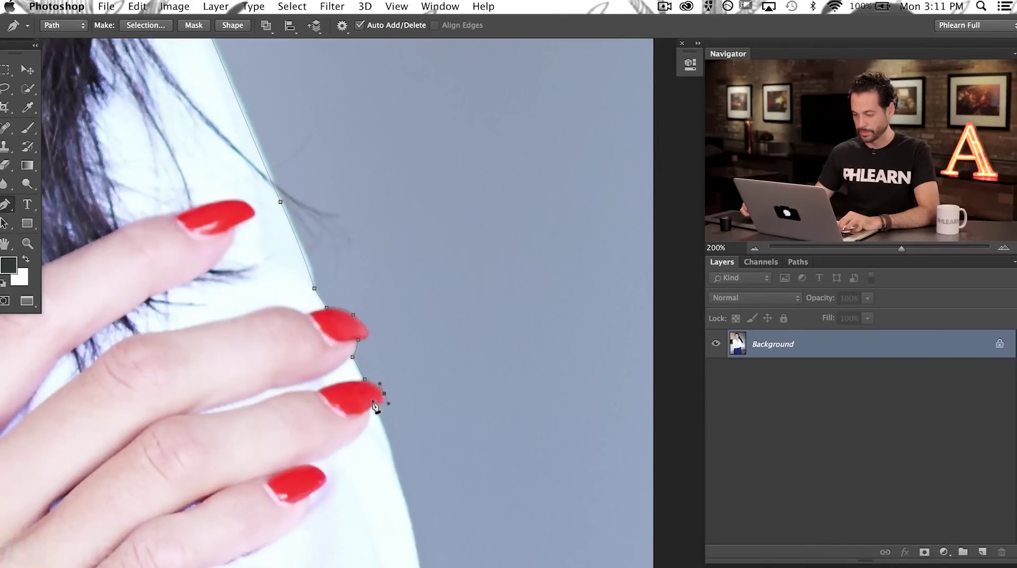
pyautogui.scroll(-4, 402, 482)
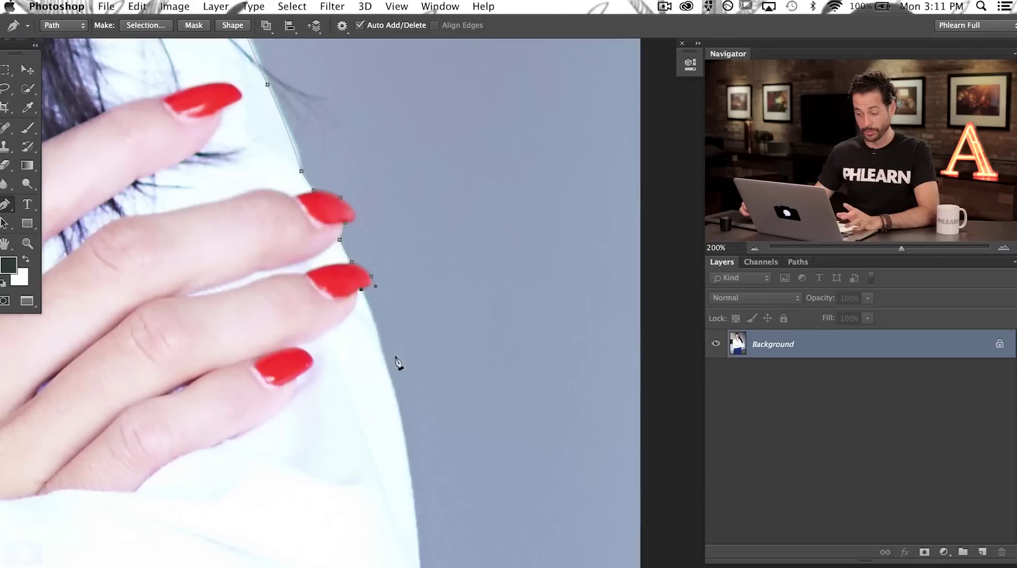
pyautogui.moveTo(418, 382); pyautogui.dragTo(434, 414)
pyautogui.moveTo(504, 353); pyautogui.dragTo(511, 288)
pyautogui.moveTo(496, 223); pyautogui.dragTo(526, 212)
pyautogui.moveTo(551, 375); pyautogui.dragTo(551, 426)
pyautogui.moveTo(485, 505); pyautogui.dragTo(466, 502)
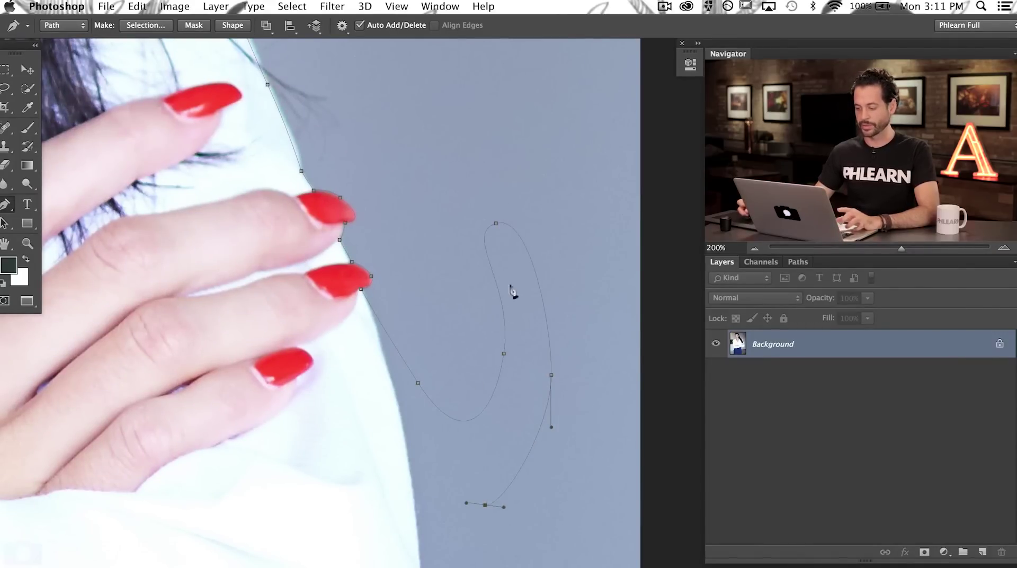
pyautogui.press('BackSpace')
pyautogui.press('BackSpace')
pyautogui.press('BackSpace')
pyautogui.press('BackSpace')
pyautogui.press('BackSpace')
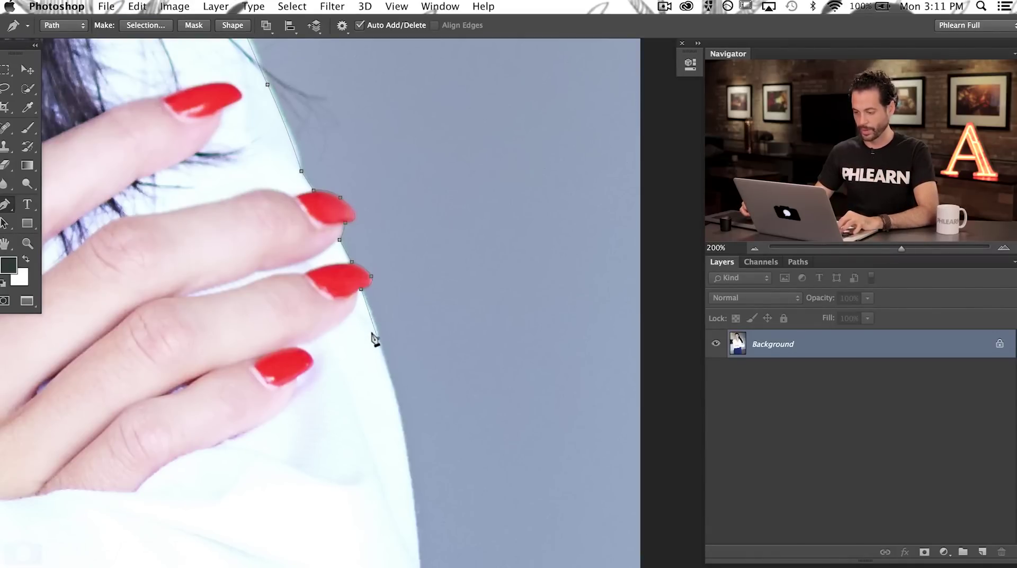
# Trace the sleeve's outer edge from below the fingernails down to the elbow and around its curve with smooth anchor points
pyautogui.moveTo(398, 416); pyautogui.dragTo(405, 278)
pyautogui.moveTo(410, 435); pyautogui.dragTo(397, 566)
pyautogui.scroll(-6, 395, 297)
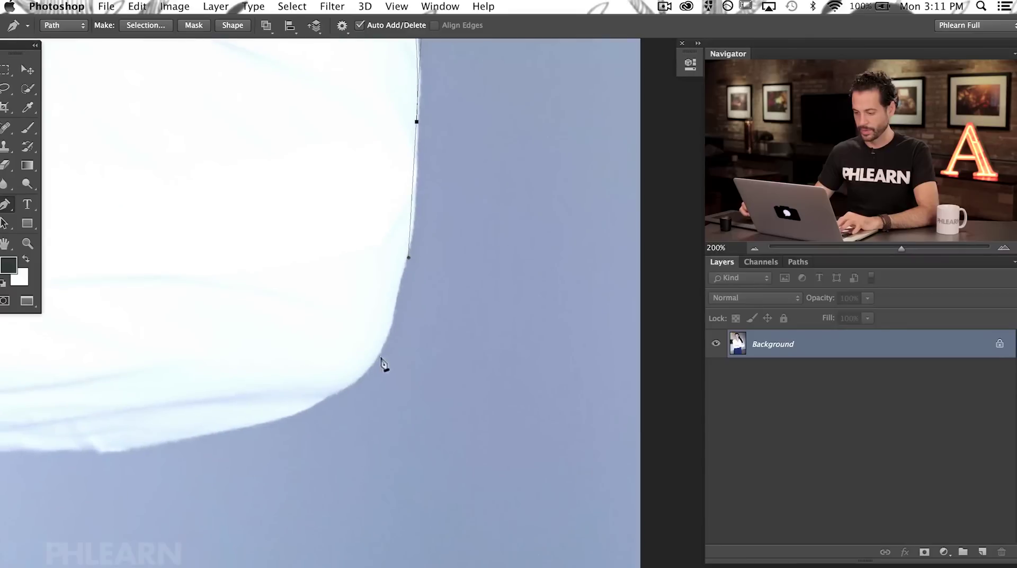
pyautogui.moveTo(379, 347); pyautogui.dragTo(361, 364)
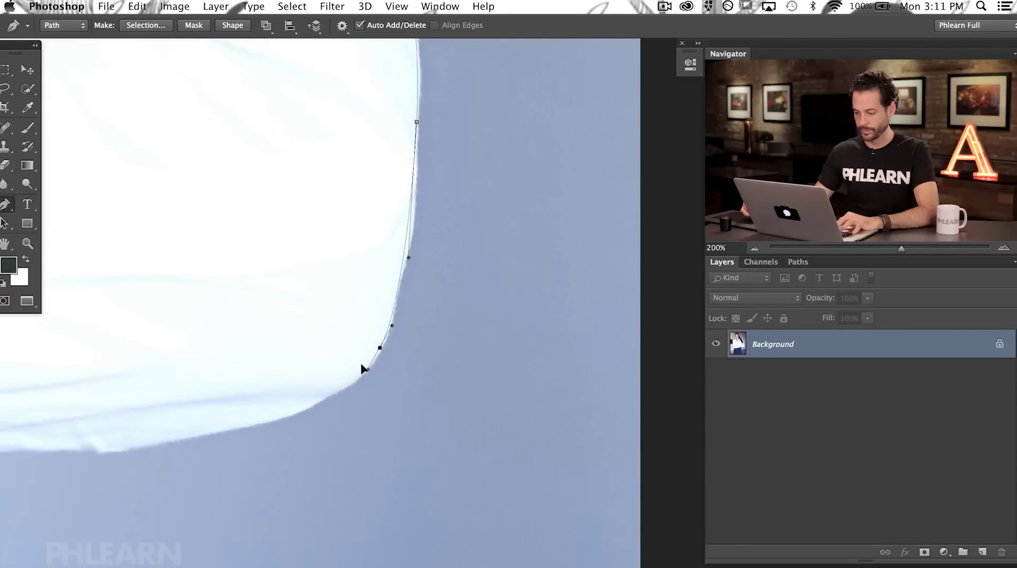
# Continue the path along the sleeve's underside and place a corner point where it meets the blue garment at the waist
pyautogui.moveTo(260, 422); pyautogui.dragTo(470, 439)
pyautogui.moveTo(372, 436); pyautogui.dragTo(343, 438)
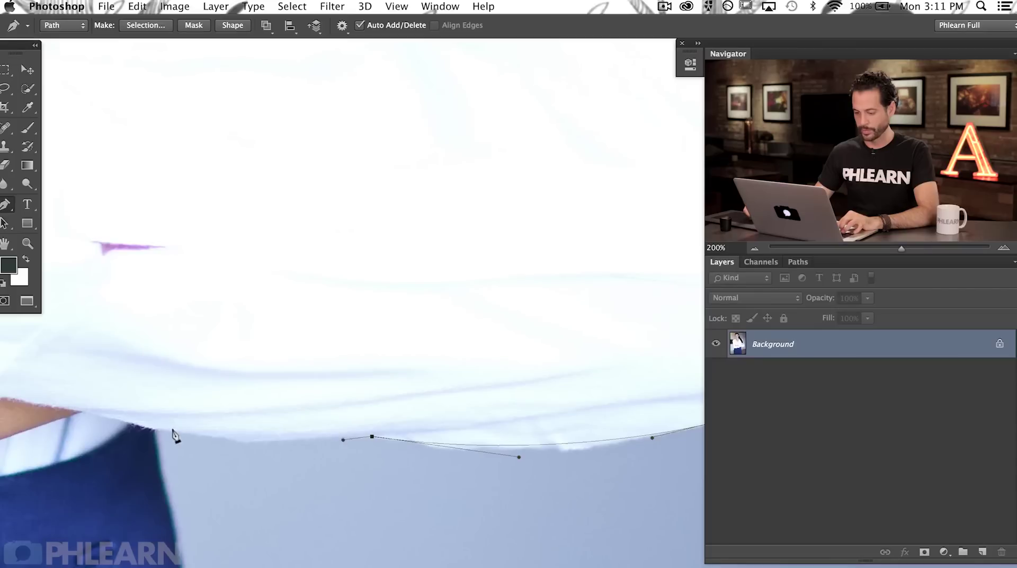
pyautogui.moveTo(152, 428); pyautogui.dragTo(98, 421)
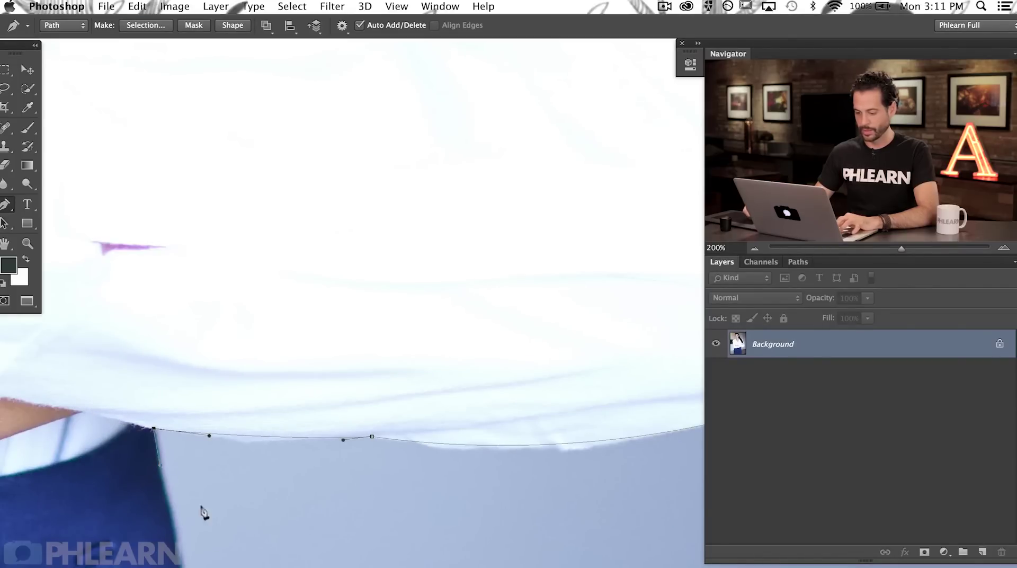
# Trace the blue garment's side edge from the waist down over the hip toward the dark tab with smooth anchor points
pyautogui.moveTo(233, 536); pyautogui.dragTo(314, 190)
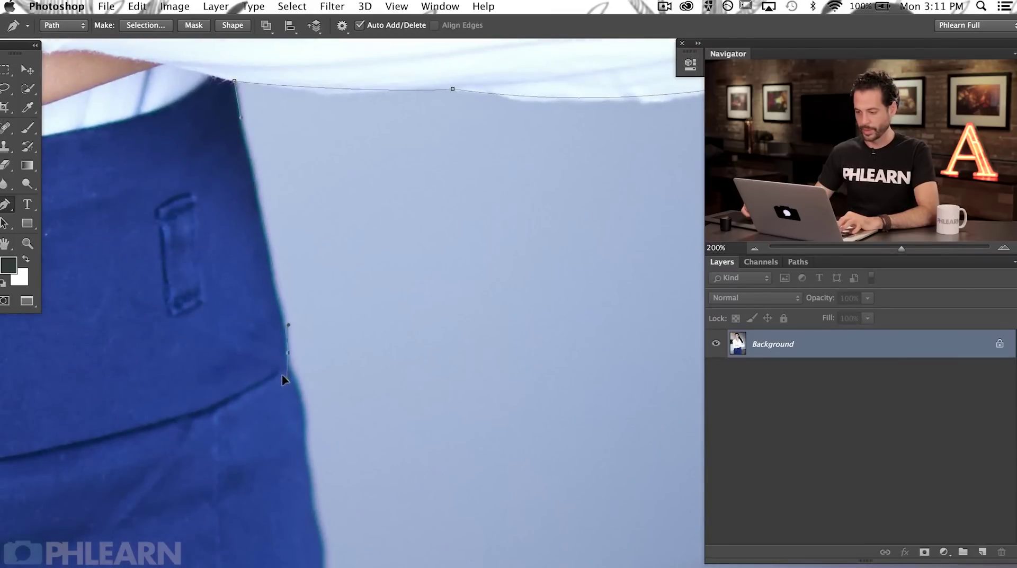
pyautogui.moveTo(304, 444); pyautogui.dragTo(305, 482)
pyautogui.moveTo(319, 468); pyautogui.dragTo(319, 297)
pyautogui.moveTo(318, 367); pyautogui.dragTo(322, 382)
pyautogui.moveTo(318, 439); pyautogui.dragTo(318, 453)
pyautogui.moveTo(333, 535); pyautogui.dragTo(334, 546)
pyautogui.hotkey('ctrl', 'z')
# Continue the path past the dark tab on the blue garment's edge with anchor points below it
pyautogui.scroll(-10, 338, 540)
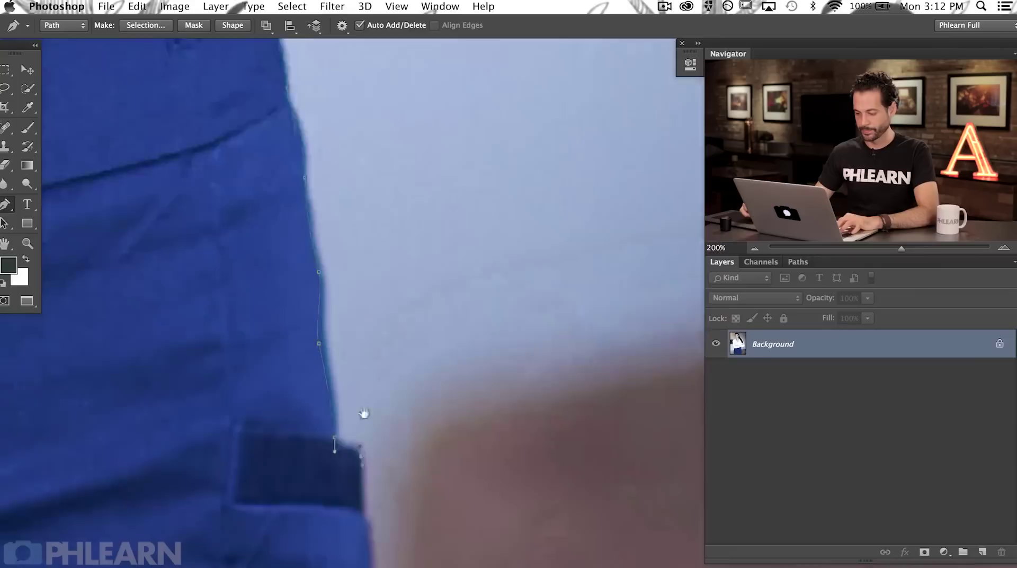
pyautogui.moveTo(379, 417); pyautogui.dragTo(400, 464)
pyautogui.moveTo(405, 514); pyautogui.dragTo(399, 528)
# Trace the rest of the blue garment's side edge and place an anchor point just beyond the image's lower border
pyautogui.scroll(-13, 382, 284)
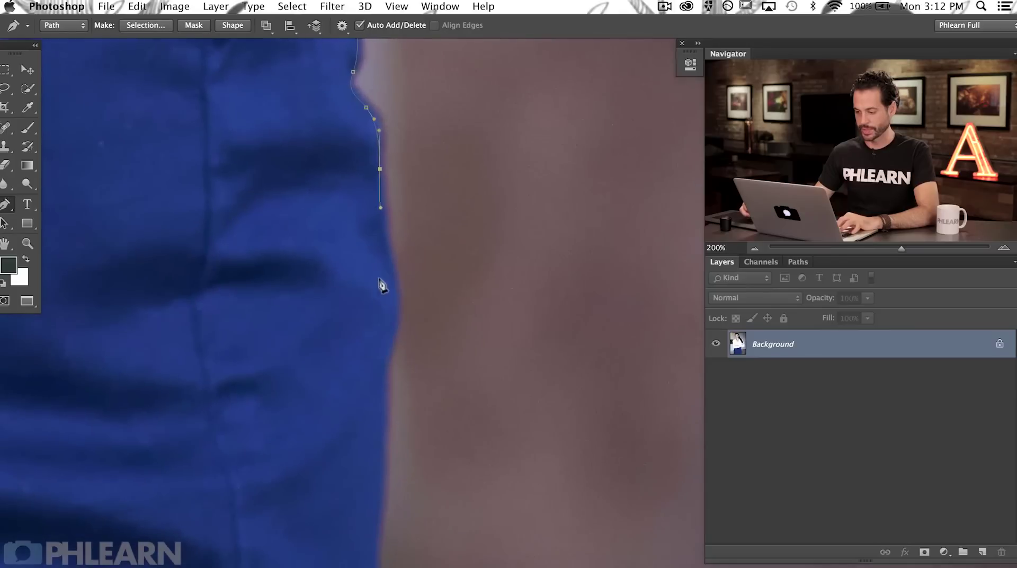
pyautogui.moveTo(398, 295); pyautogui.dragTo(395, 314)
pyautogui.moveTo(384, 382); pyautogui.dragTo(384, 413)
pyautogui.scroll(-11, 381, 435)
pyautogui.moveTo(406, 291); pyautogui.dragTo(403, 333)
pyautogui.moveTo(394, 396); pyautogui.dragTo(392, 425)
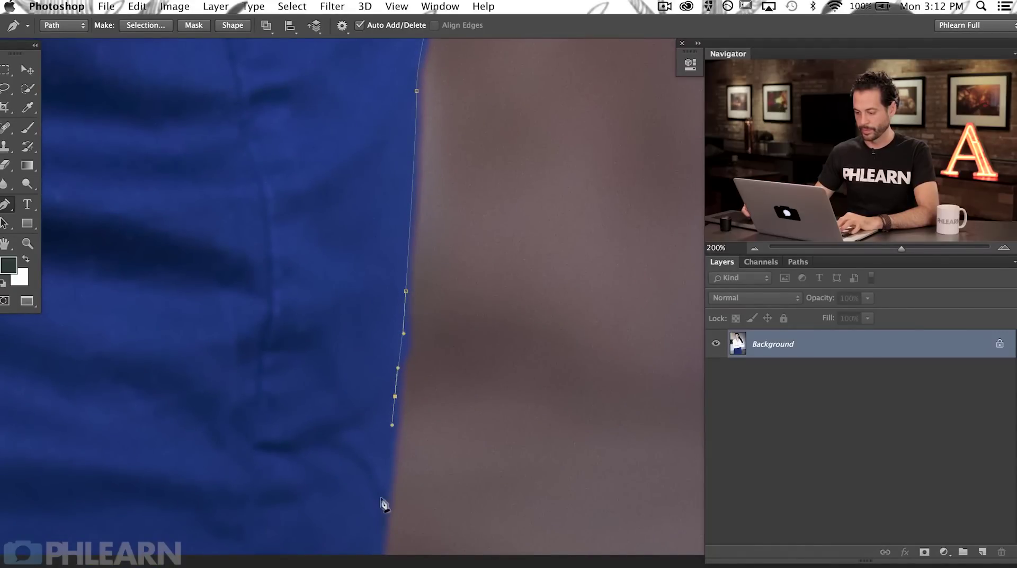
pyautogui.click(376, 556)
pyautogui.press('super+minus')
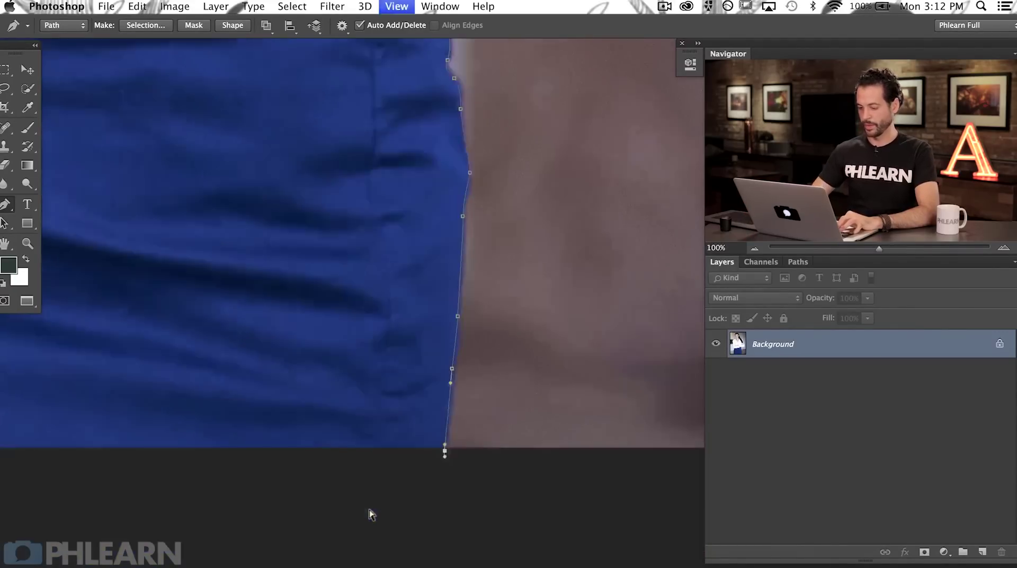
# Close the subject's path with corner points placed beyond the image's lower border, ending on the starting anchor point
pyautogui.press('super+minus')
pyautogui.click(287, 542)
pyautogui.click(150, 492)
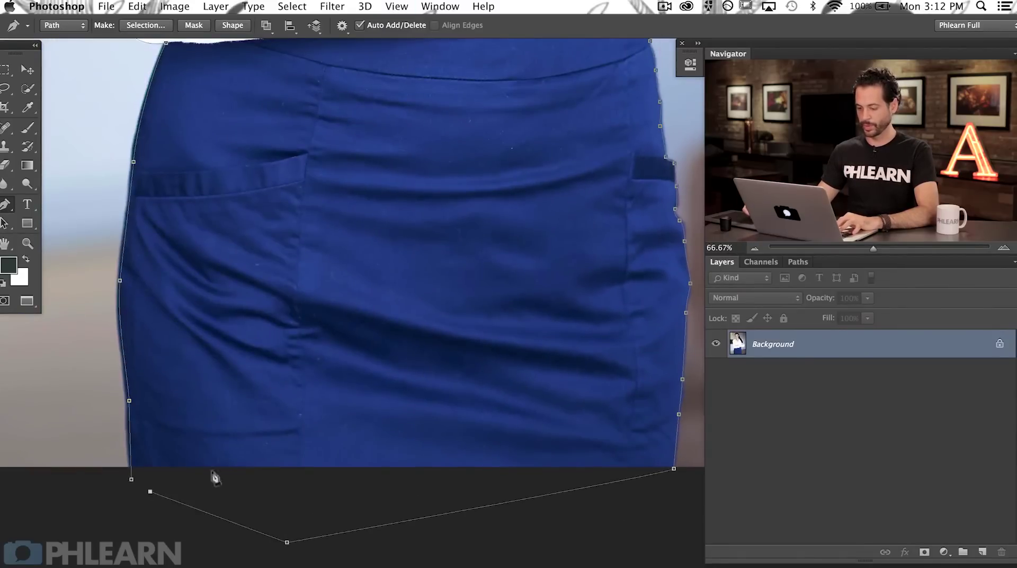
pyautogui.click(130, 479)
# Save the work path under the name "Subject"
pyautogui.click(799, 264)
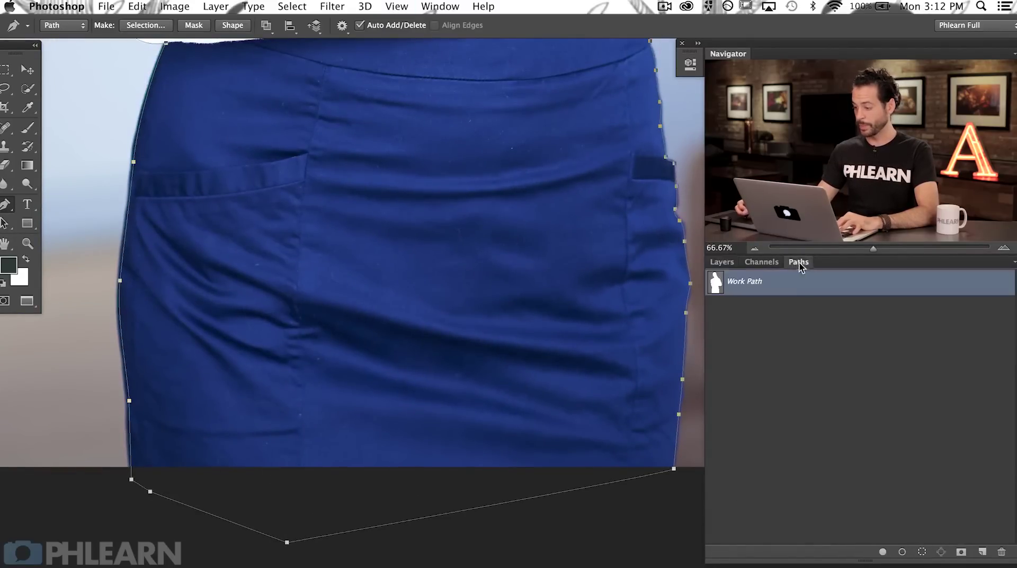
pyautogui.doubleClick(736, 280)
pyautogui.write('Subject')
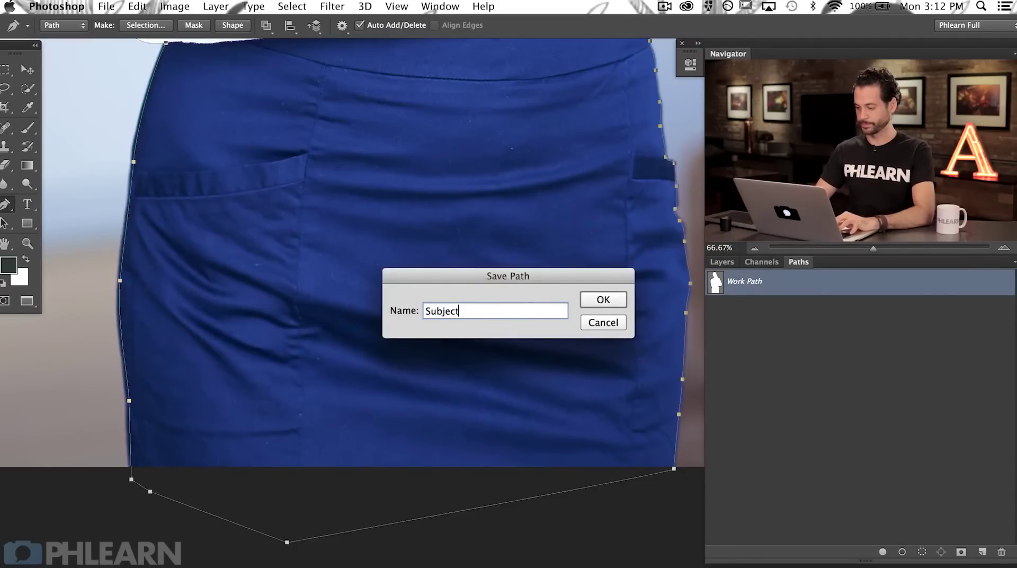
pyautogui.press('Return')
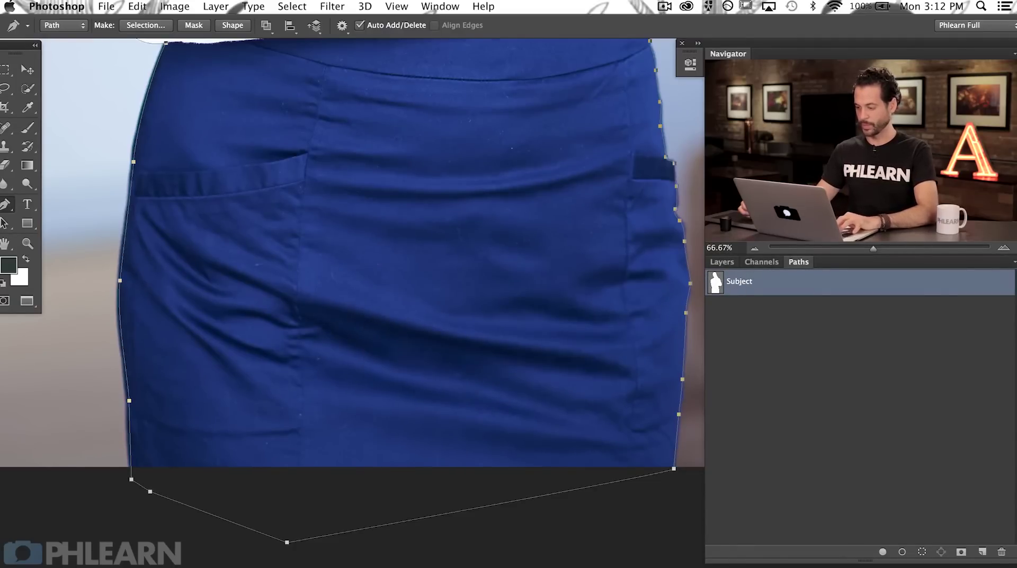
# Make a new anti-aliased selection from the Subject path with a feather radius of 0.5 pixels
pyautogui.press('super+minus')
pyautogui.press('super+minus')
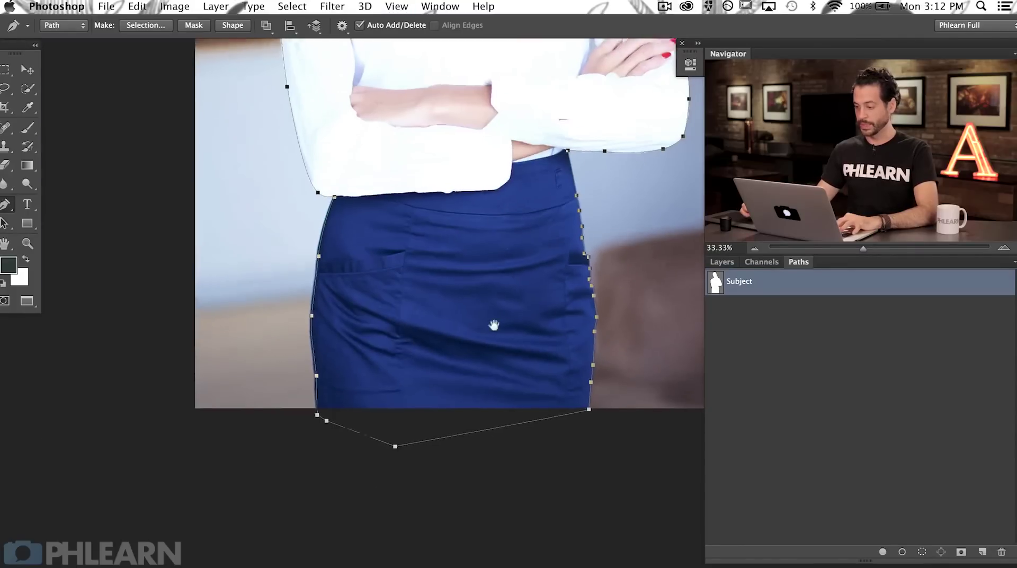
pyautogui.scroll(6, 492, 272)
pyautogui.hscroll(3, 492, 273)
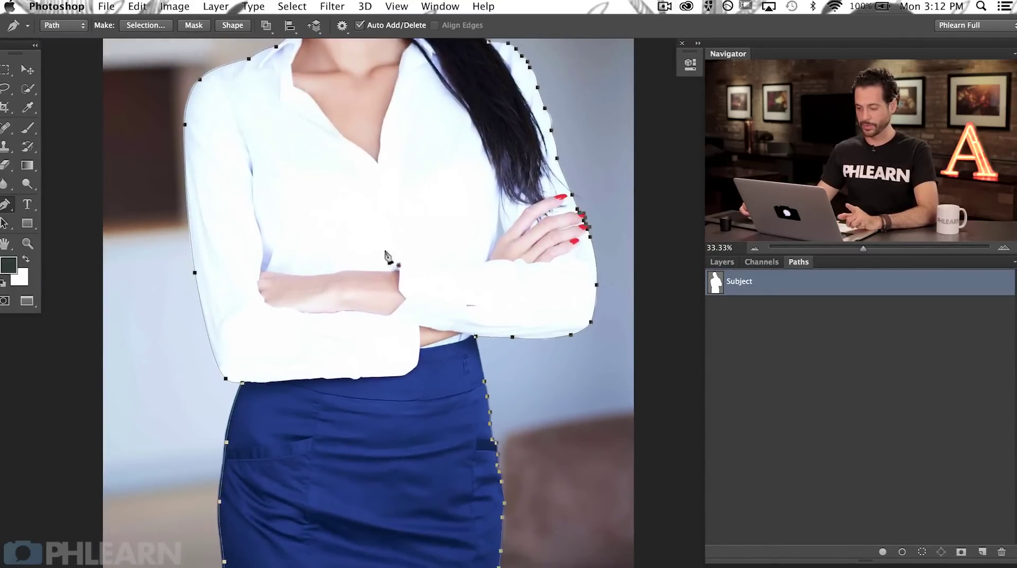
pyautogui.rightClick(334, 225)
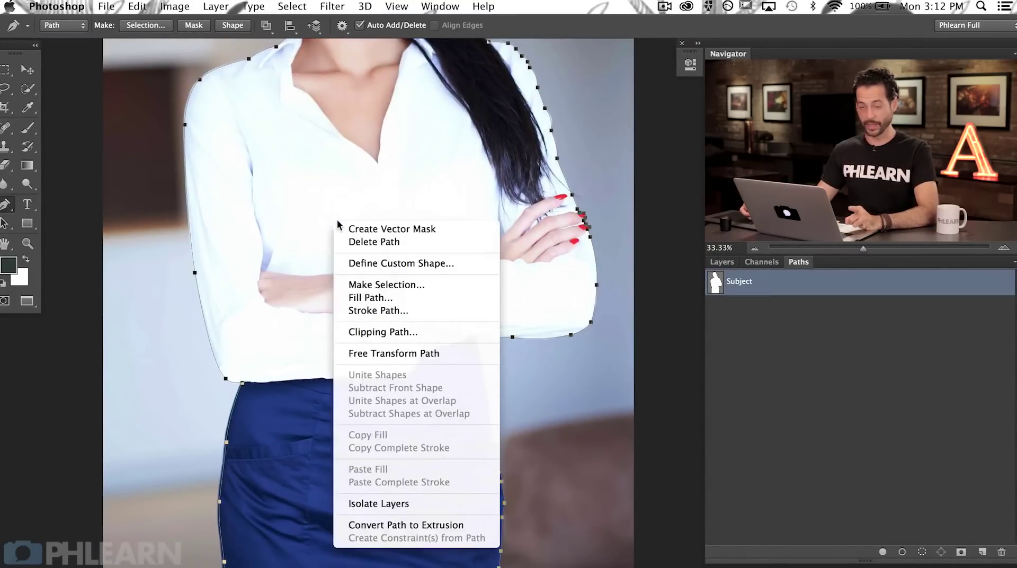
pyautogui.click(405, 287)
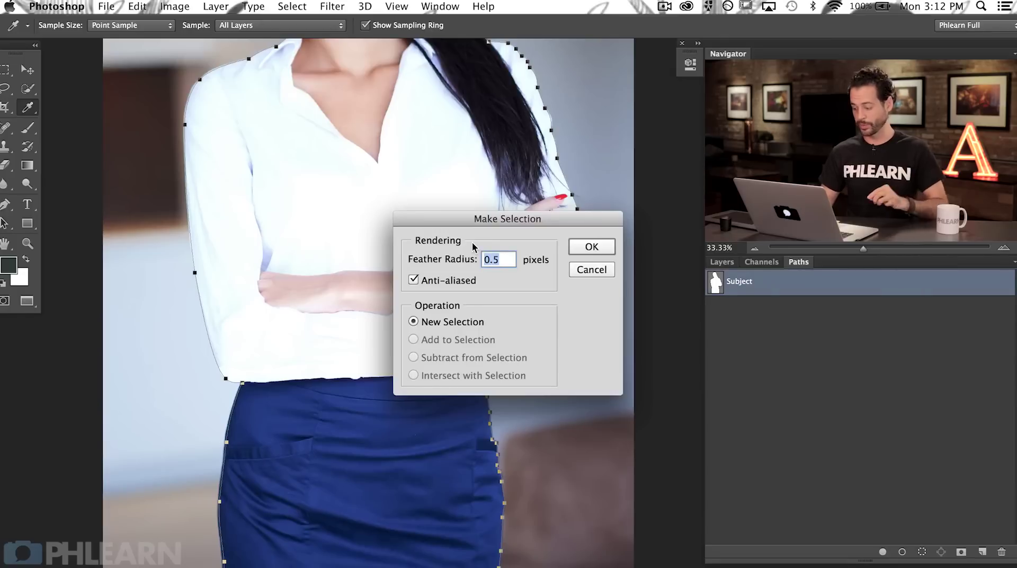
pyautogui.press('Return')
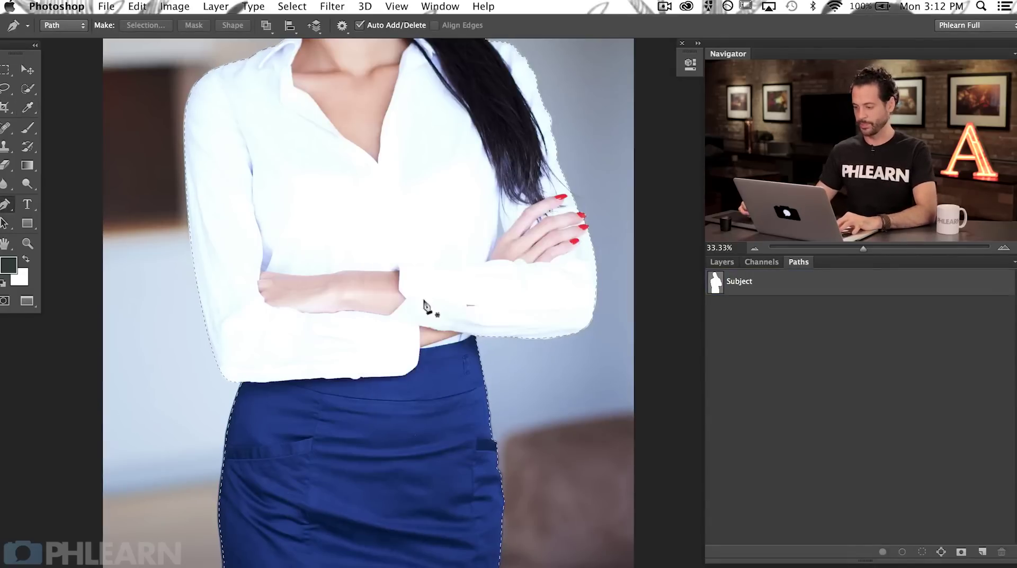
# Add a layer mask to the Background layer from the active selection to cut out the woman
pyautogui.scroll(10, 365, 446)
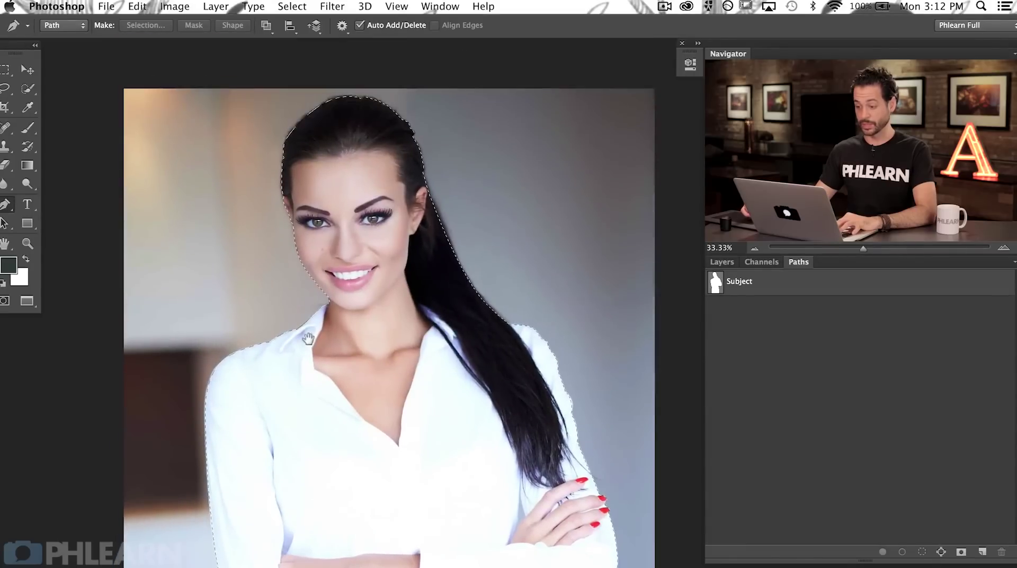
pyautogui.click(720, 261)
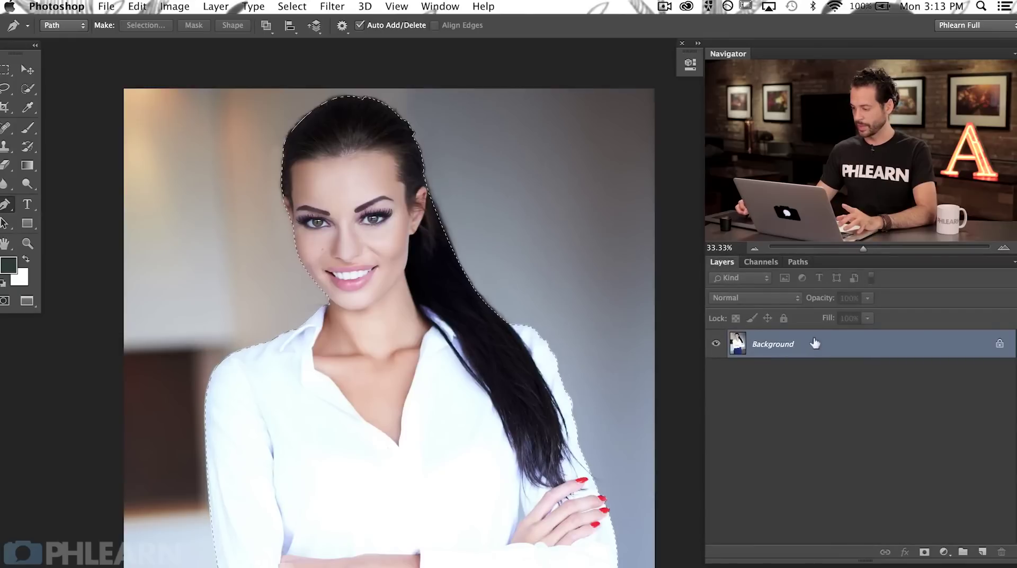
pyautogui.click(924, 552)
# Create a new layer beneath the masked woman and fill it with white
pyautogui.moveTo(540, 561); pyautogui.dragTo(555, 402)
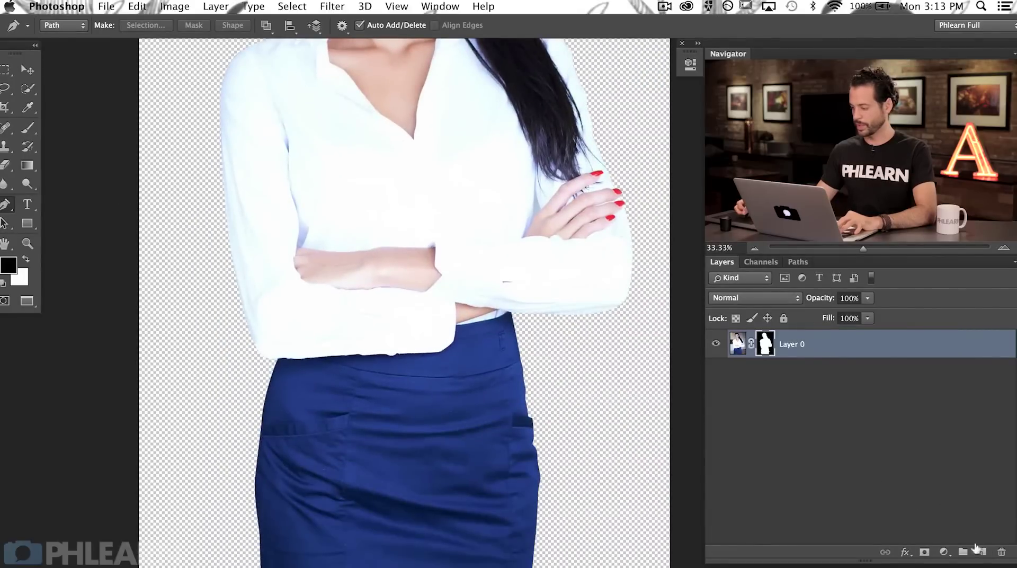
pyautogui.keyDown('super'); pyautogui.click(981, 552); pyautogui.keyUp('super')
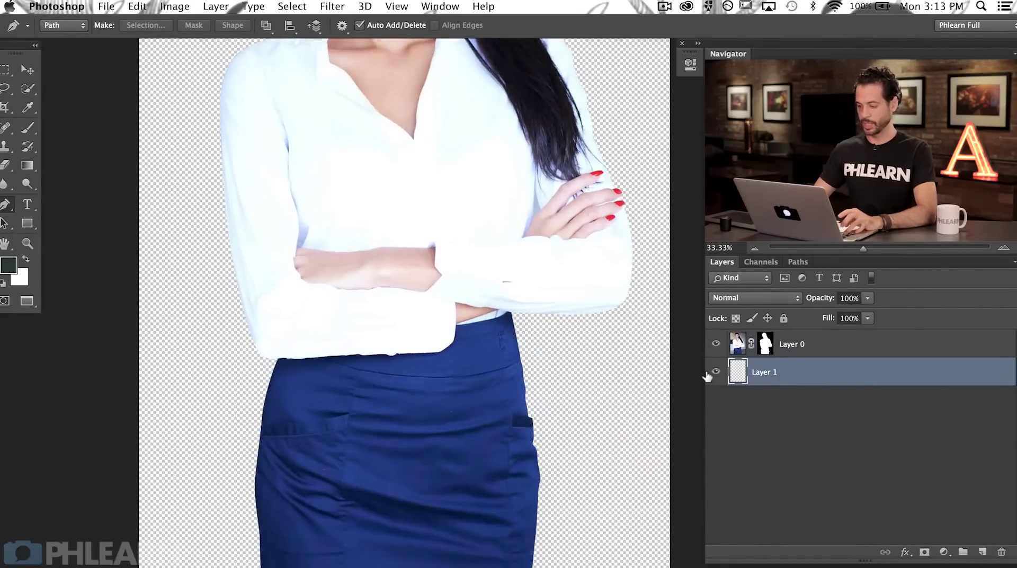
pyautogui.hotkey('shift', 'BackSpace')
pyautogui.click(607, 235)
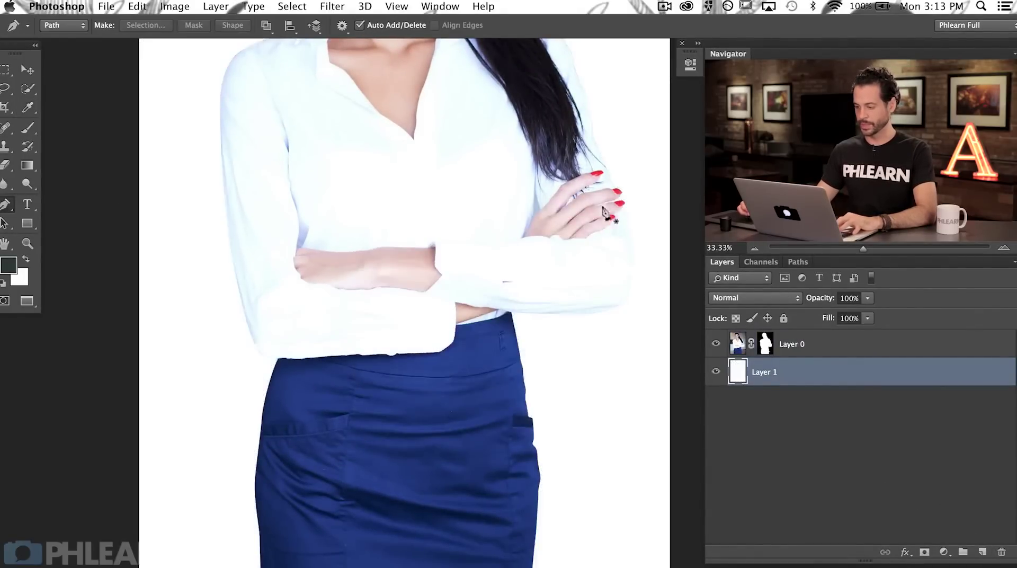
# Examine the cutout's edges against the white background along the shirt, skirt, face and hair
pyautogui.moveTo(479, 205); pyautogui.dragTo(439, 437)
pyautogui.press('super+plus')
pyautogui.scroll(-5, 339, 302)
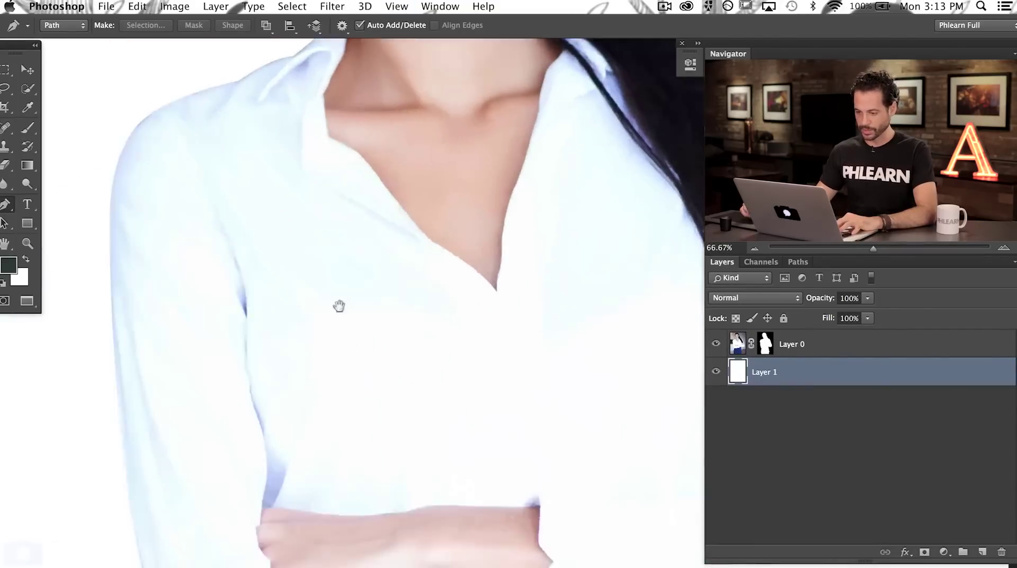
pyautogui.scroll(-10, 349, 502)
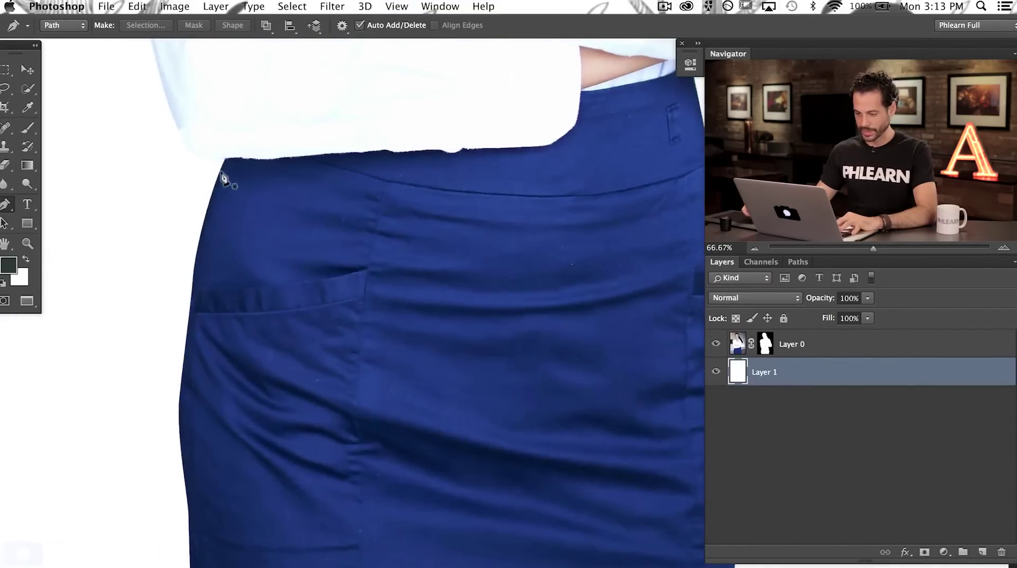
pyautogui.hscroll(5, 263, 458)
pyautogui.scroll(15, 470, 205)
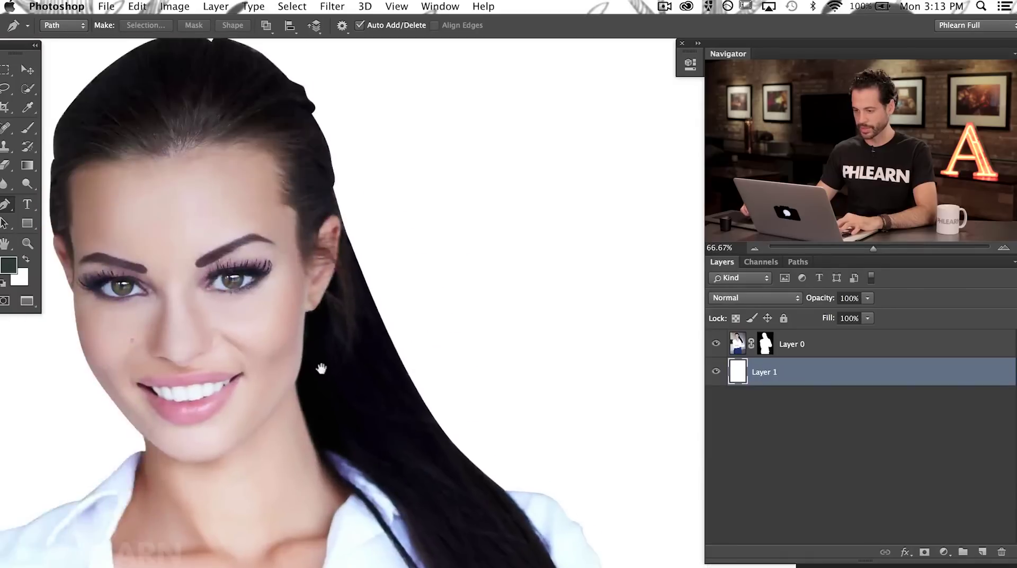
pyautogui.scroll(5, 321, 368)
pyautogui.press('super+plus')
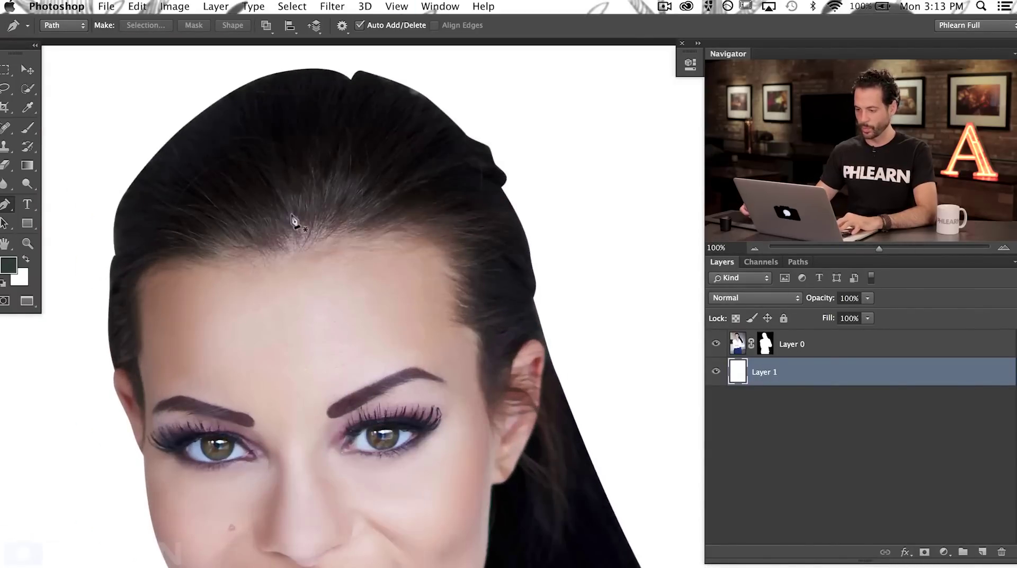
pyautogui.hscroll(-5, 318, 307)
pyautogui.scroll(2, 317, 307)
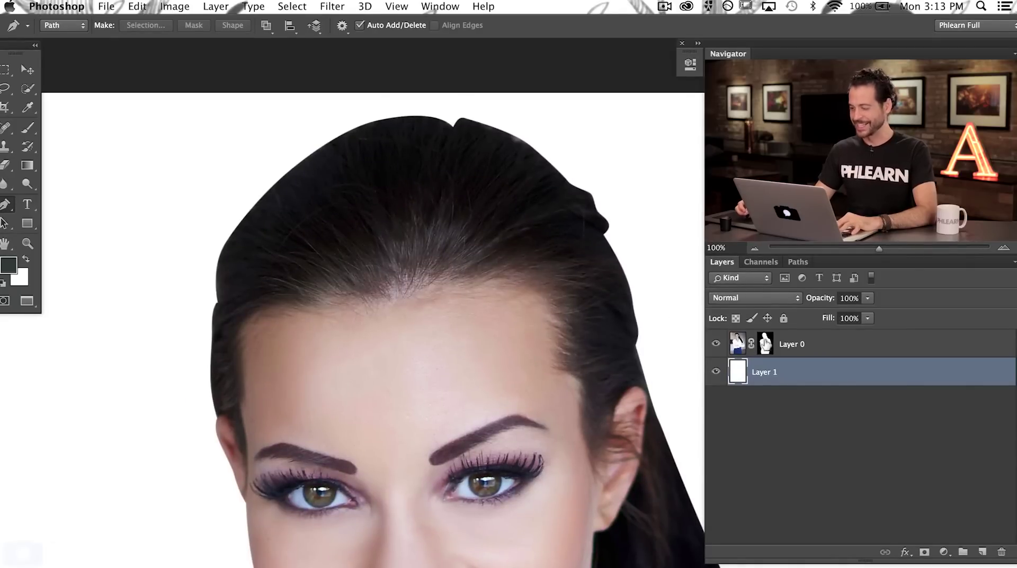
# Choose a brush preset and paint in white on Layer 0's mask along the upper edge of the hair
pyautogui.click(765, 344)
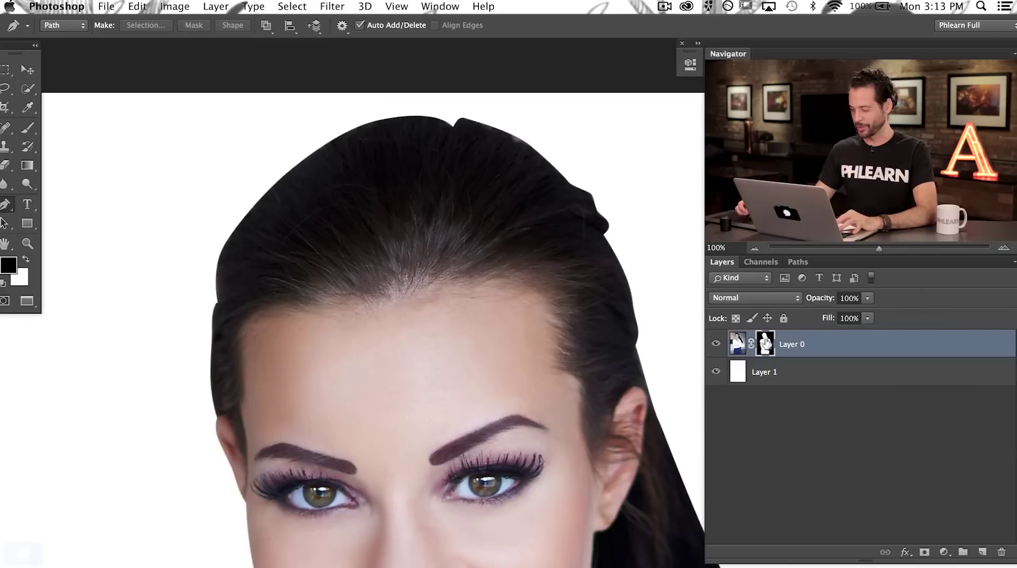
pyautogui.press('b')
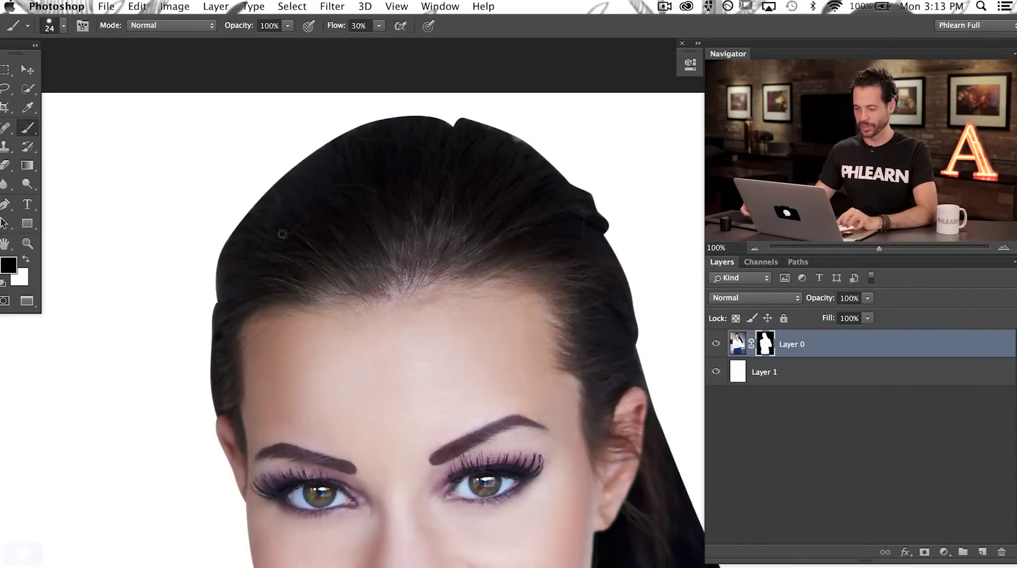
pyautogui.rightClick(275, 209)
pyautogui.click(459, 491)
pyautogui.press('Return')
pyautogui.hotkey('shift', '2')
pyautogui.press('x')
pyautogui.moveTo(254, 199)
pyautogui.mouseDown()
pyautogui.moveTo(270, 201)
pyautogui.moveTo(277, 181)
pyautogui.moveTo(261, 210)
pyautogui.moveTo(256, 200)
pyautogui.moveTo(316, 154)
pyautogui.moveTo(292, 177)
pyautogui.mouseUp()
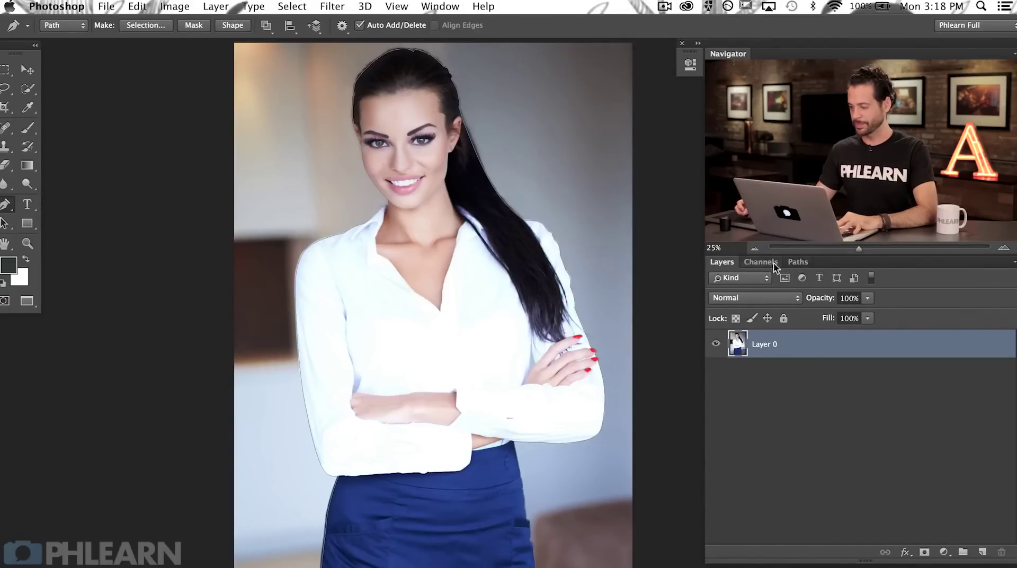
# Load the saved Subject path as a selection and add it to Layer 0 as a layer mask
pyautogui.click(433, 8)
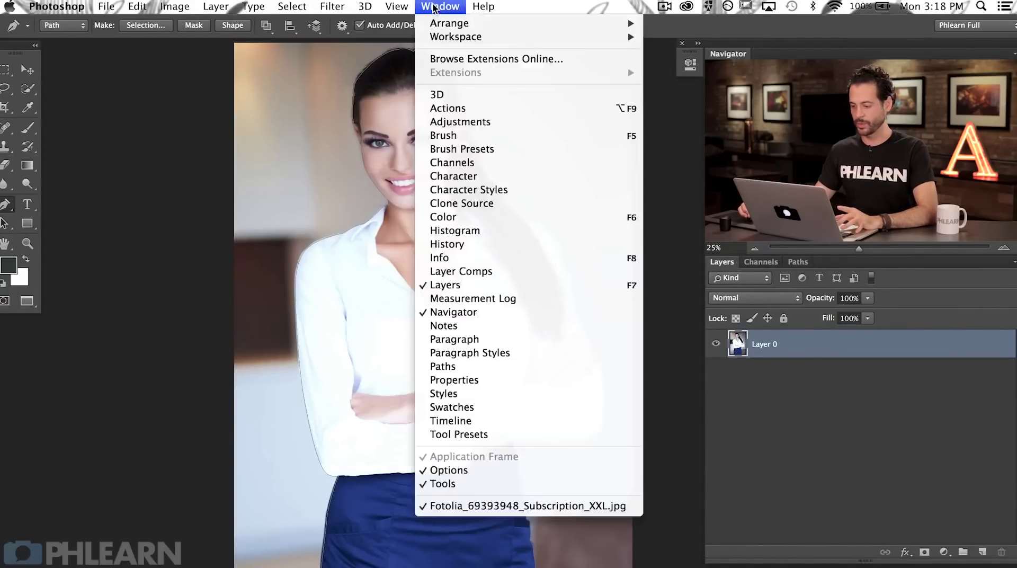
pyautogui.click(476, 365)
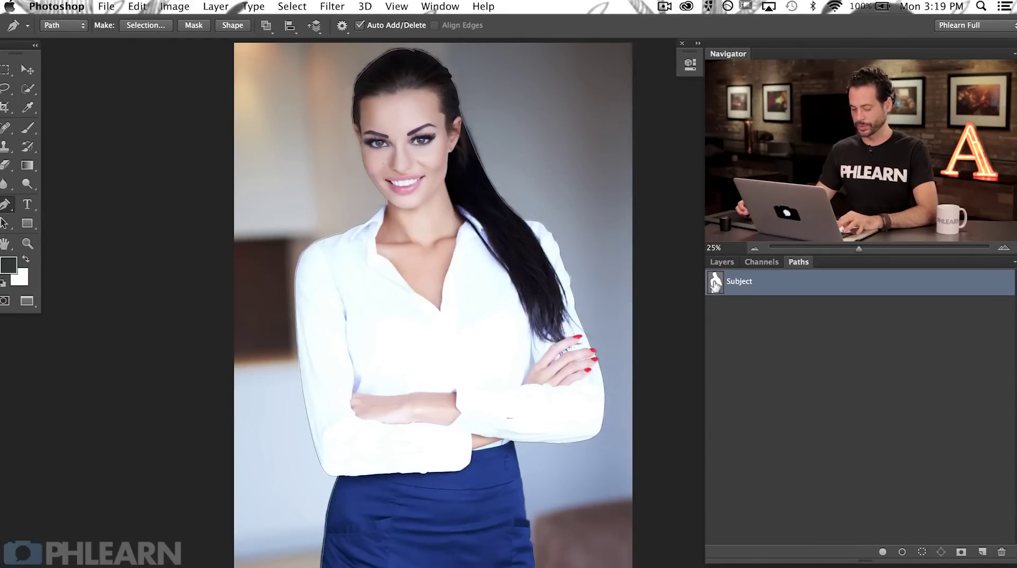
pyautogui.keyDown('super'); pyautogui.click(713, 282); pyautogui.keyUp('super')
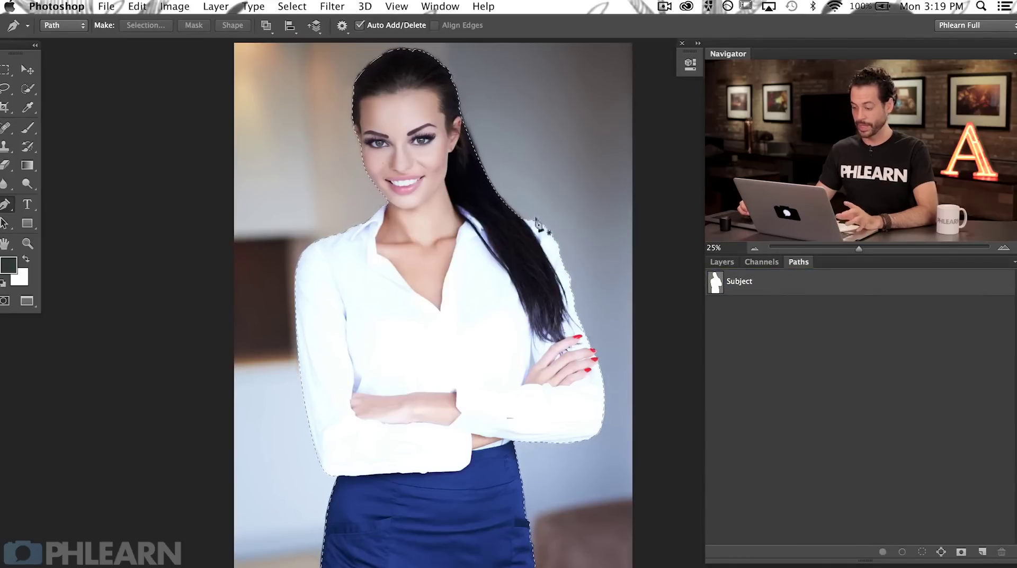
pyautogui.click(720, 262)
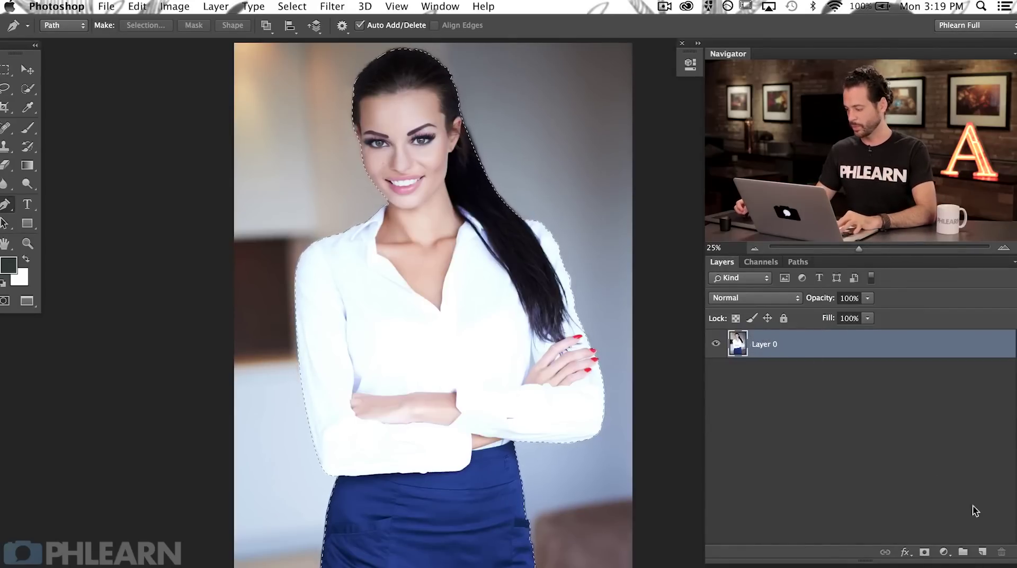
pyautogui.click(922, 552)
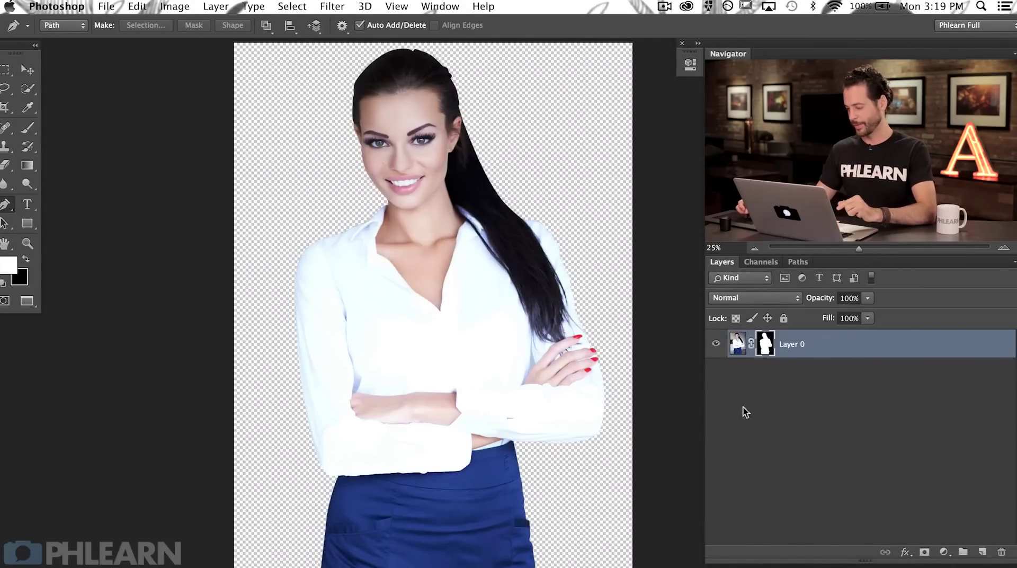
# Create a new layer beneath Layer 0 and fill it with 50% gray at 100% opacity
pyautogui.click(980, 552)
pyautogui.hotkey('shift', 'BackSpace')
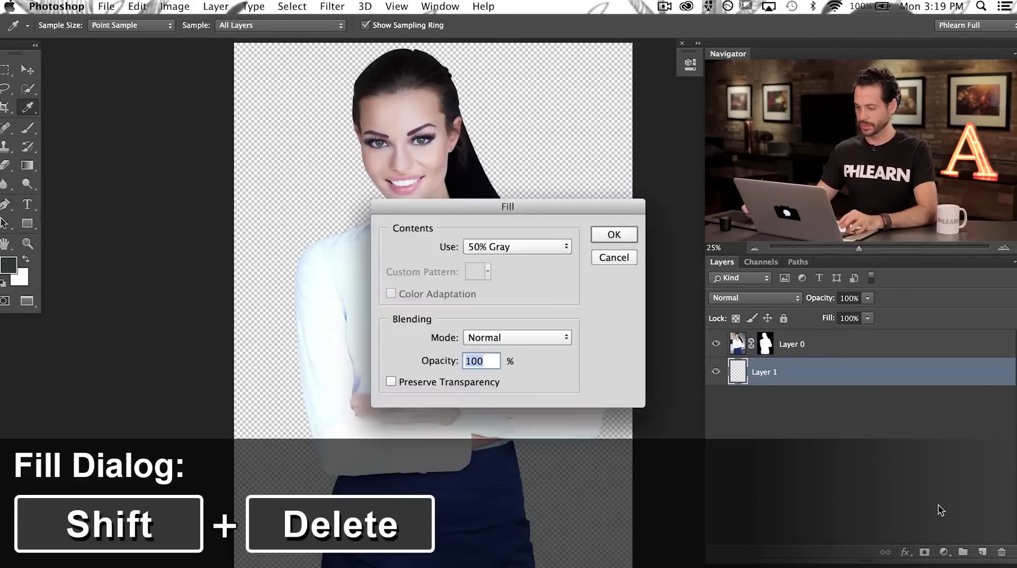
pyautogui.click(613, 235)
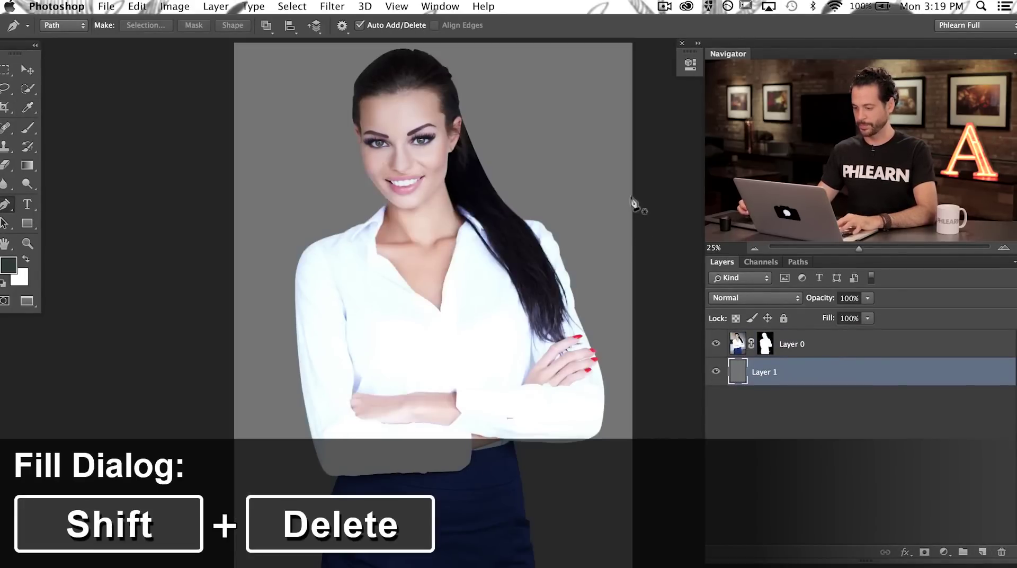
# Toggle Layer 0's visibility off and on to compare the cutout with the plain gray background
pyautogui.moveTo(595, 440); pyautogui.dragTo(578, 436)
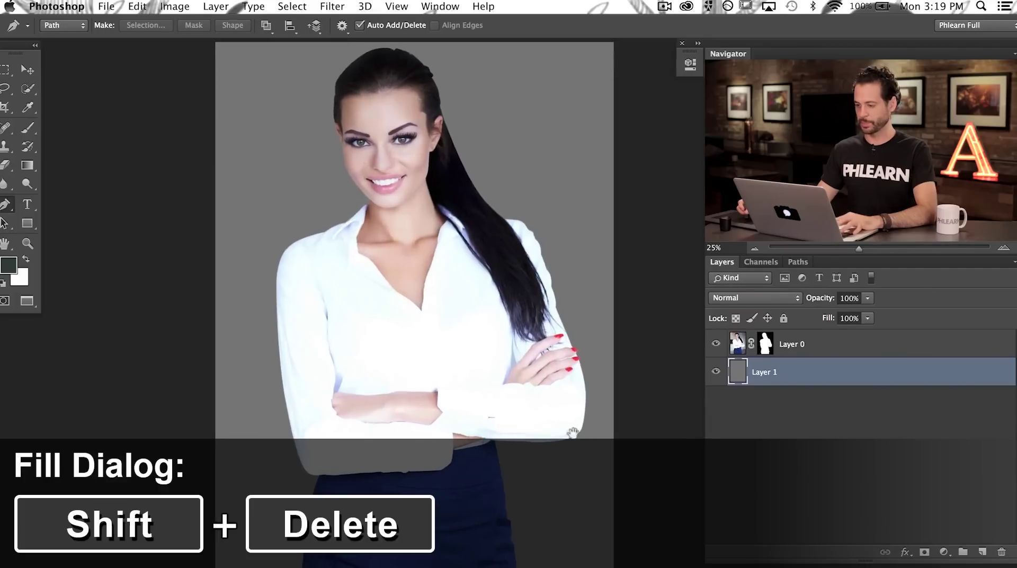
pyautogui.click(715, 344)
pyautogui.click(715, 344)
pyautogui.click(713, 344)
pyautogui.click(711, 343)
# Activate the saved Subject path and add a smooth anchor point on the sleeve's underside near the elbow
pyautogui.click(796, 263)
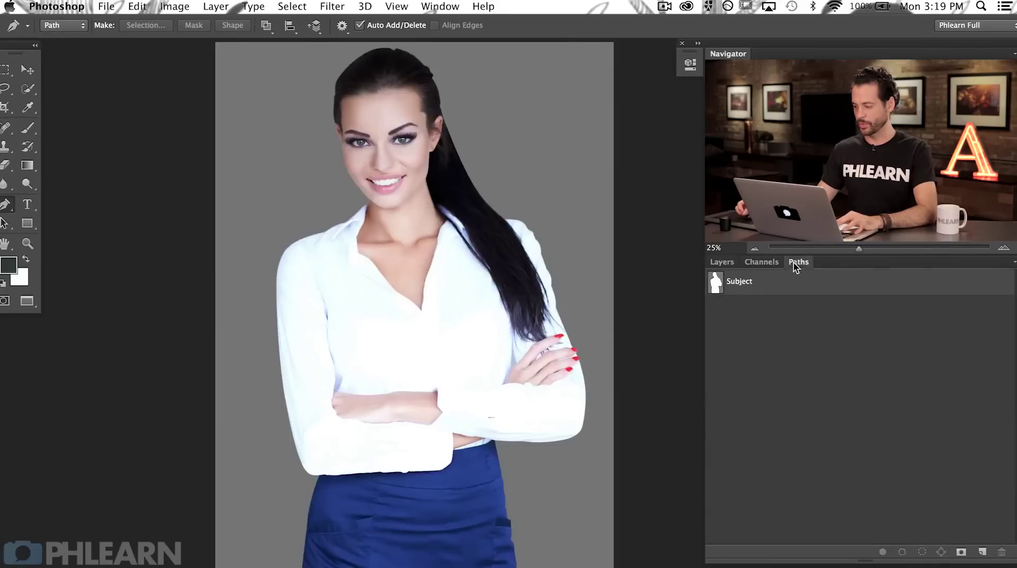
pyautogui.click(728, 281)
pyautogui.press('super+equal')
pyautogui.press('super+equal')
pyautogui.press('super+equal')
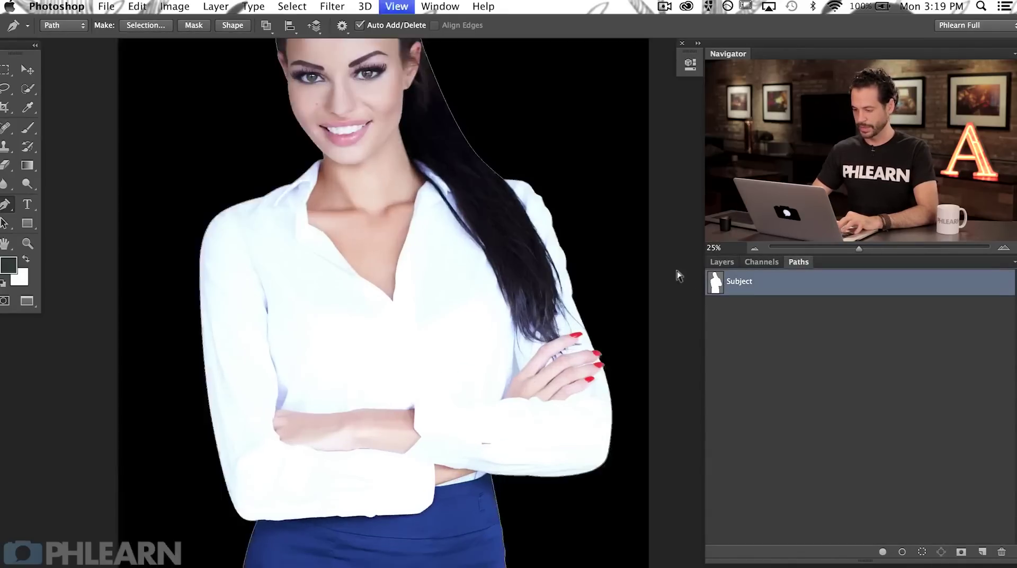
pyautogui.press('super+equal')
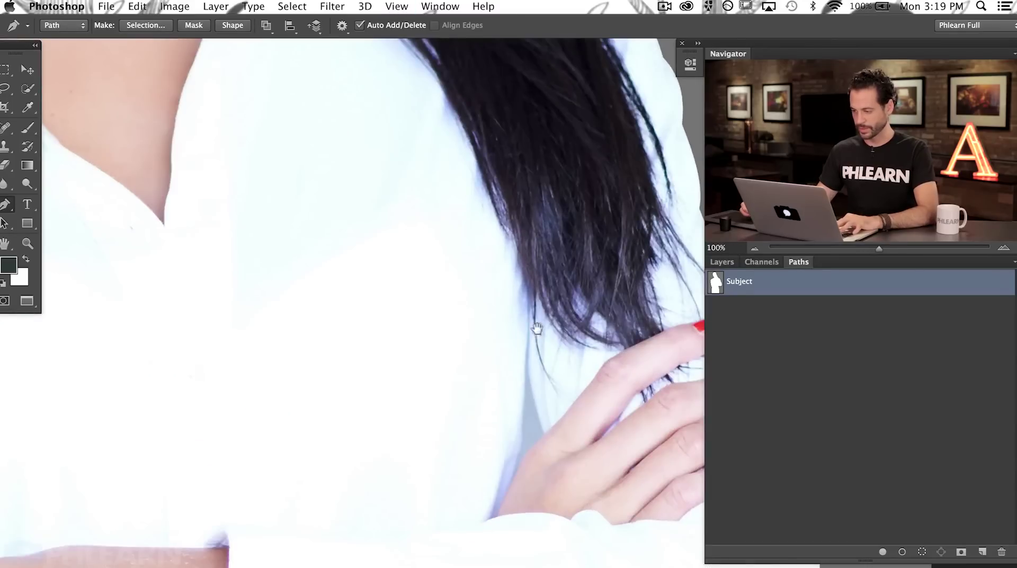
pyautogui.moveTo(535, 325); pyautogui.dragTo(375, 558)
pyautogui.scroll(-10, 375, 558)
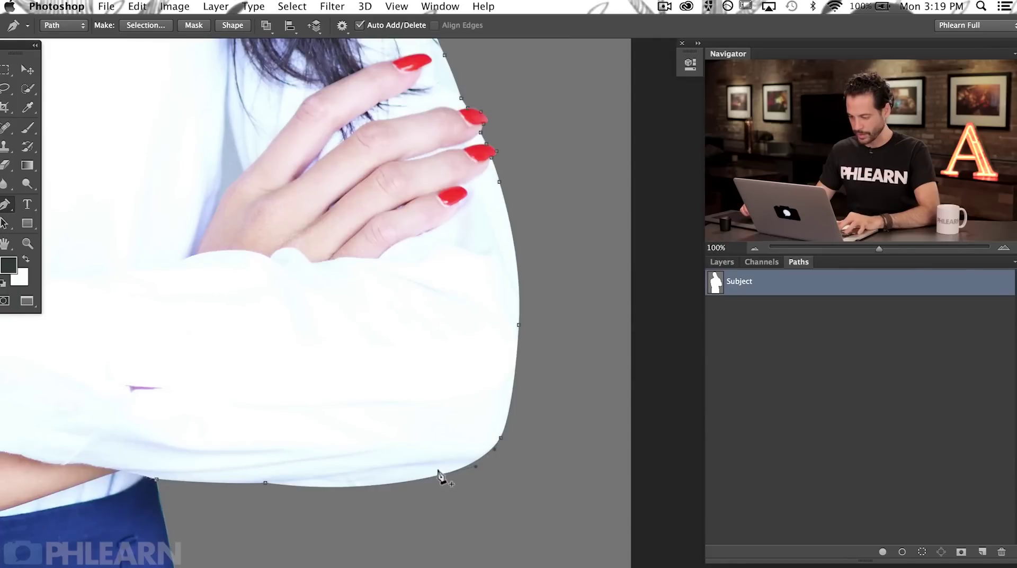
pyautogui.moveTo(426, 493); pyautogui.dragTo(417, 469)
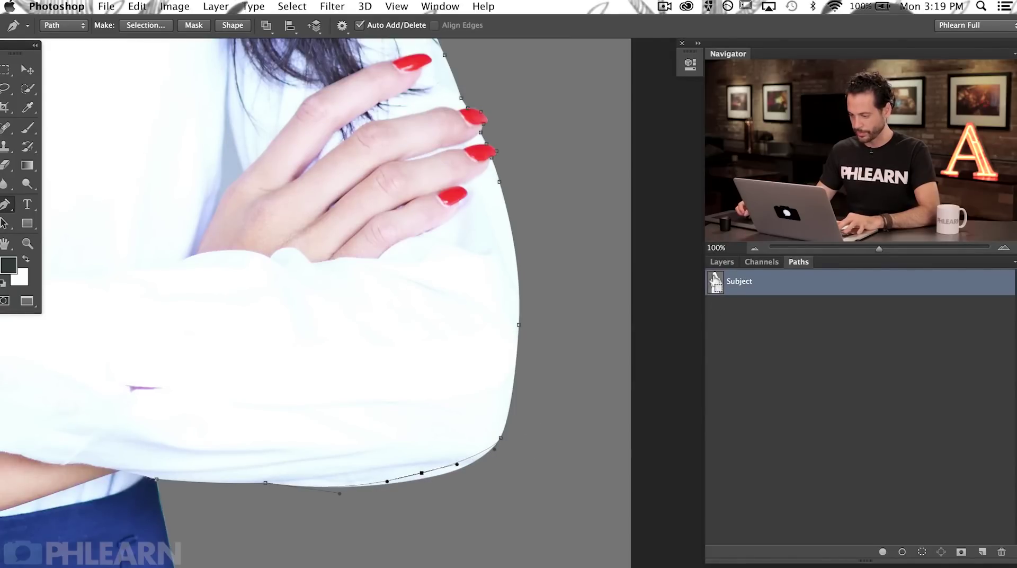
# Load the edited Subject path as a selection and invert it so the area outside the woman is selected
pyautogui.keyDown('super'); pyautogui.click(714, 280); pyautogui.keyUp('super')
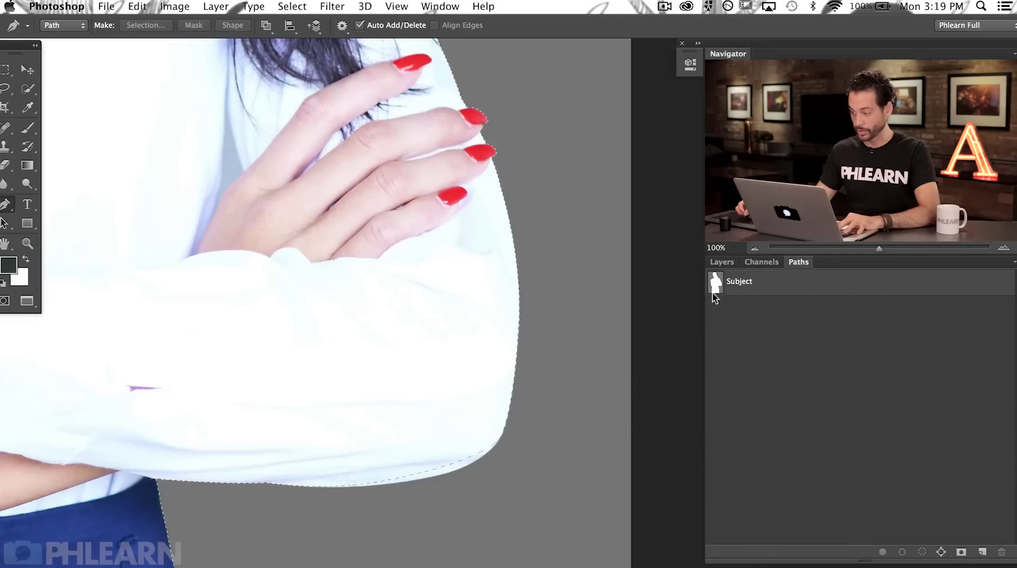
pyautogui.click(722, 262)
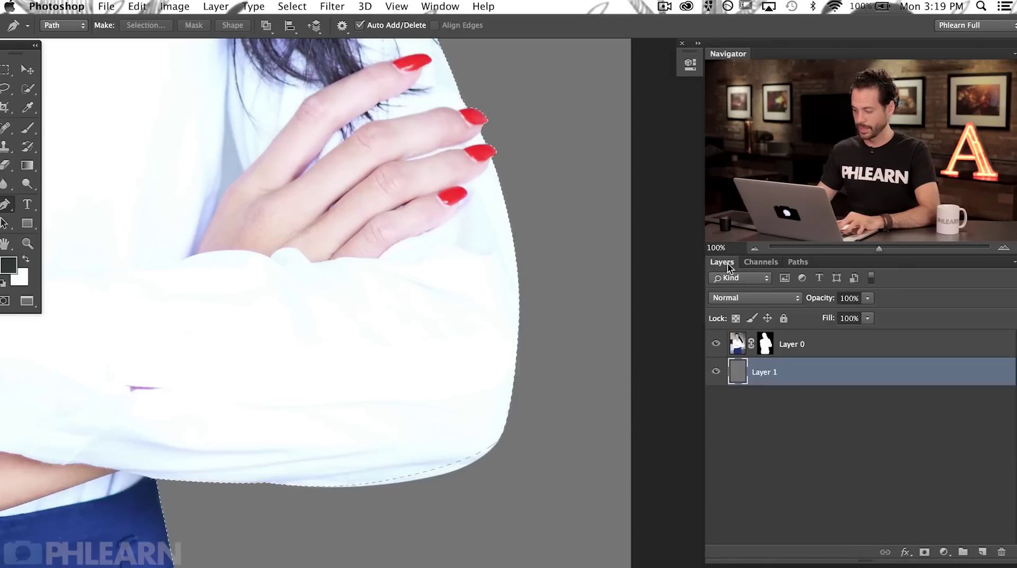
pyautogui.press('shift+super+i')
# Paint black on Layer 0's mask along the sleeve's underside near the elbow with a size 107 brush, and clear the selection
pyautogui.press('x')
pyautogui.press('b')
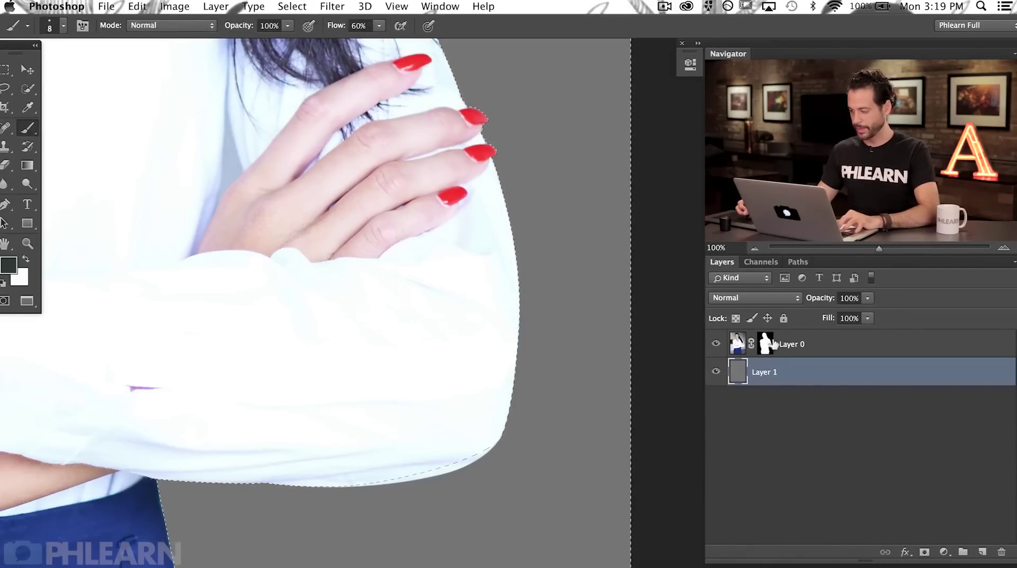
pyautogui.click(764, 344)
pyautogui.moveTo(467, 391); pyautogui.dragTo(429, 485)
pyautogui.press('x')
pyautogui.moveTo(498, 426); pyautogui.dragTo(448, 455)
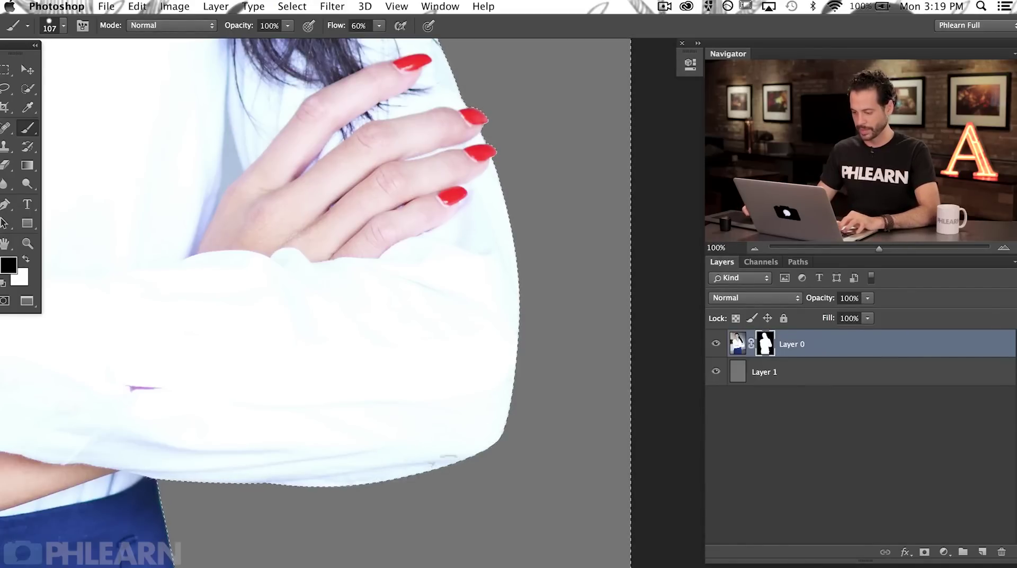
pyautogui.press('super+d')
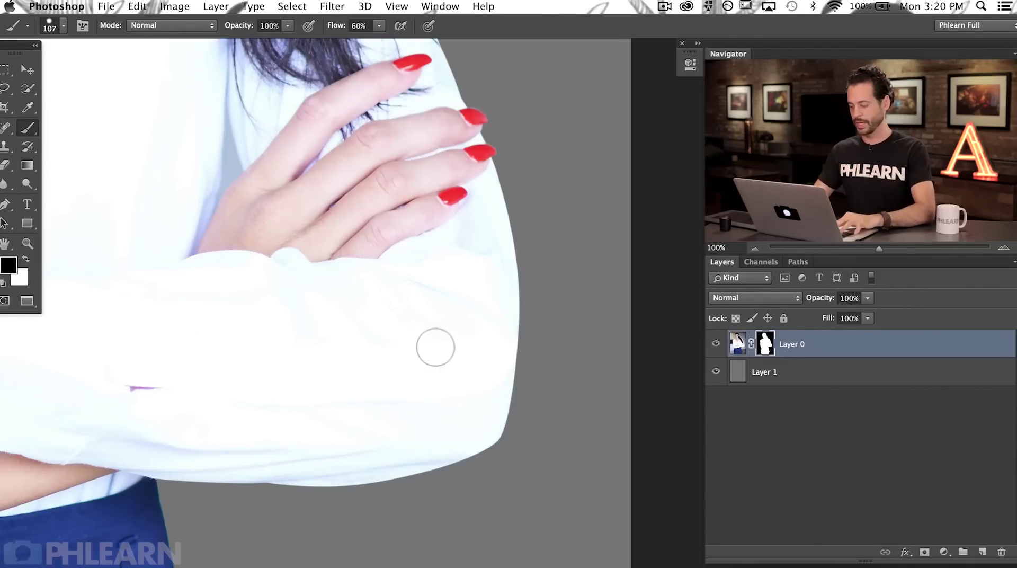
pyautogui.press('super+minus')
pyautogui.press('super+minus')
pyautogui.press('super+minus')
pyautogui.press('super+minus')
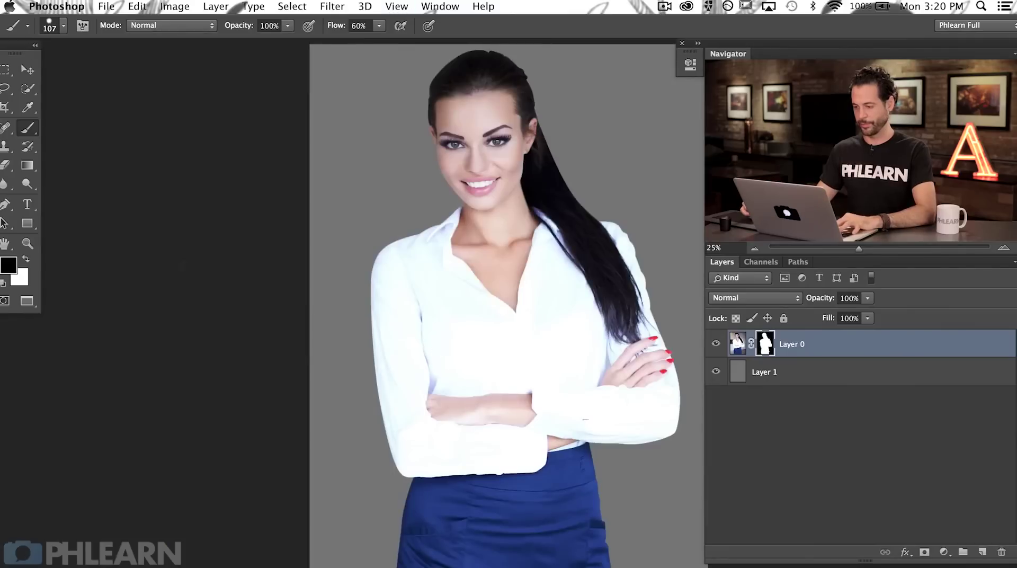
pyautogui.hscroll(5, 319, 300)
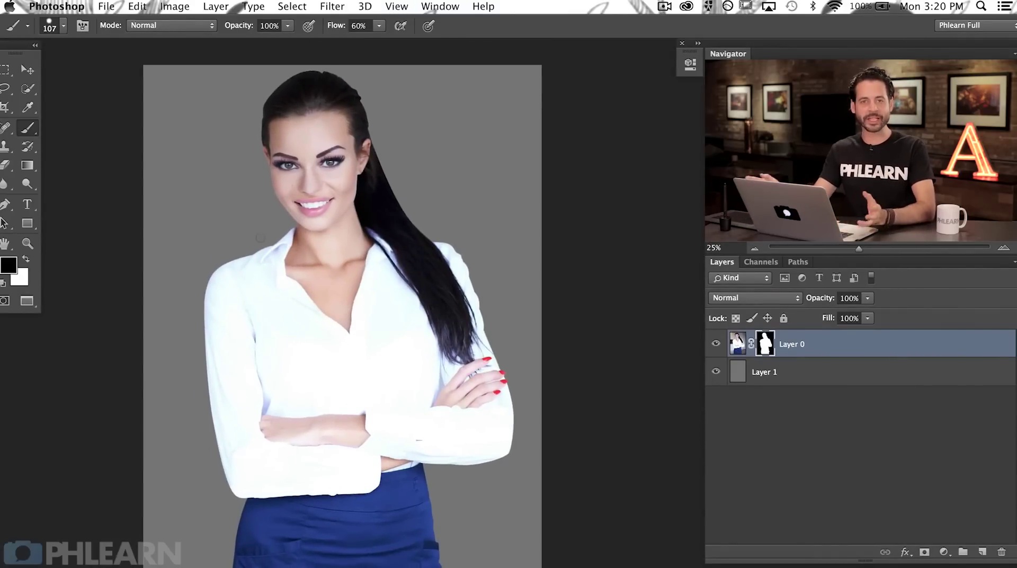